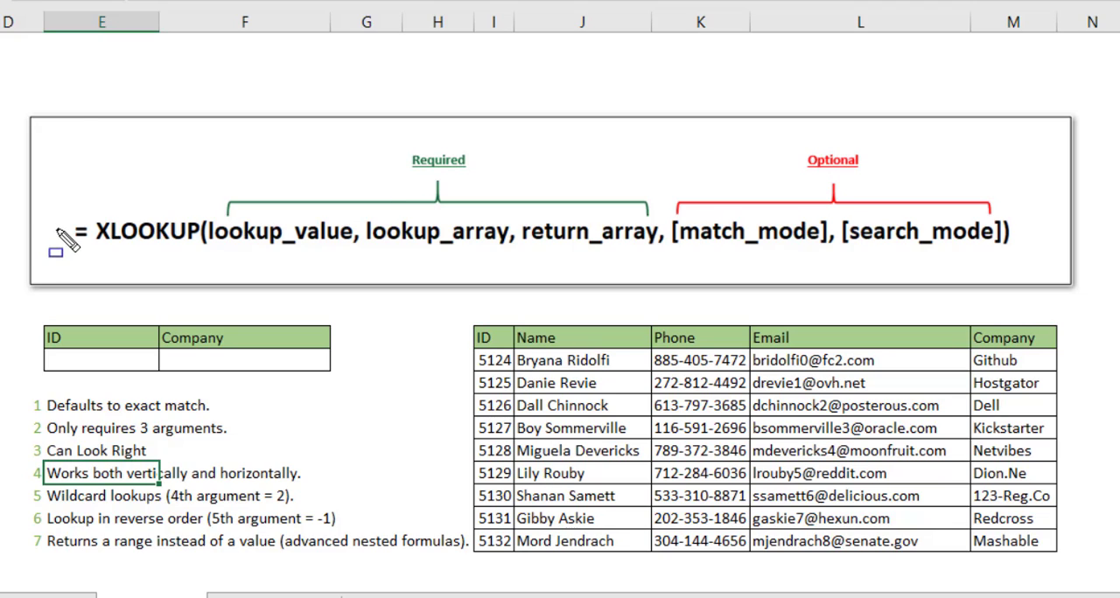
pyautogui.moveTo(54, 194); pyautogui.dragTo(201, 276)
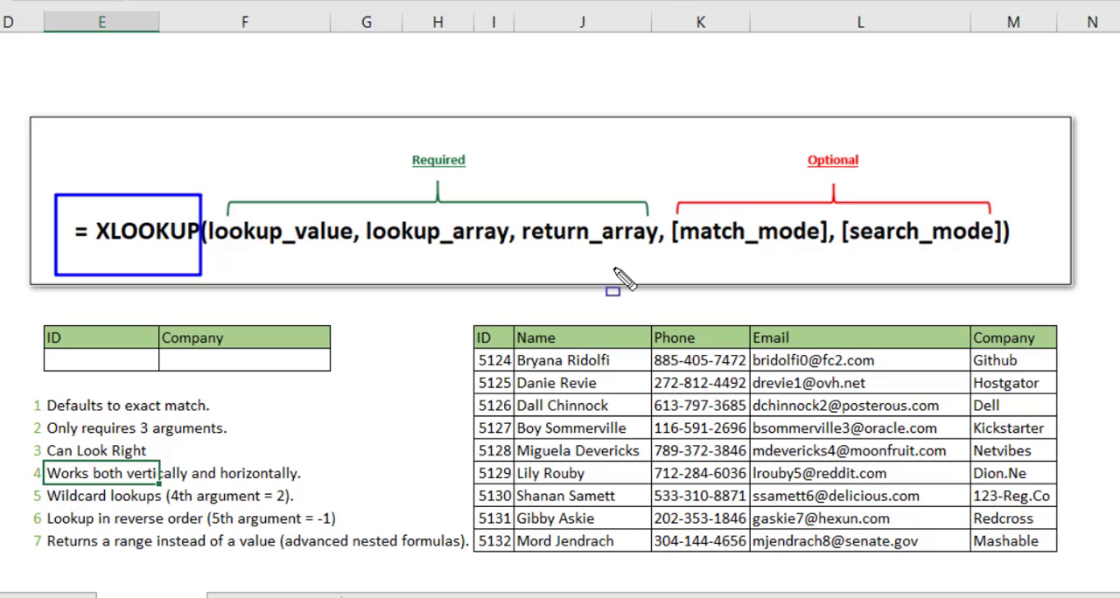
pyautogui.press('a')
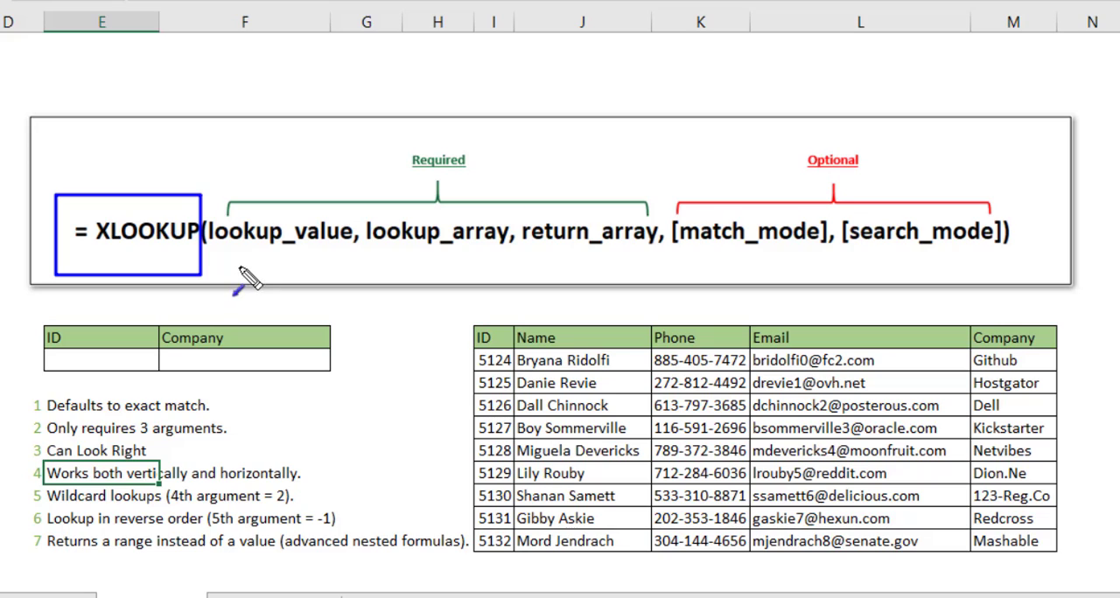
pyautogui.moveTo(238, 269); pyautogui.dragTo(260, 247)
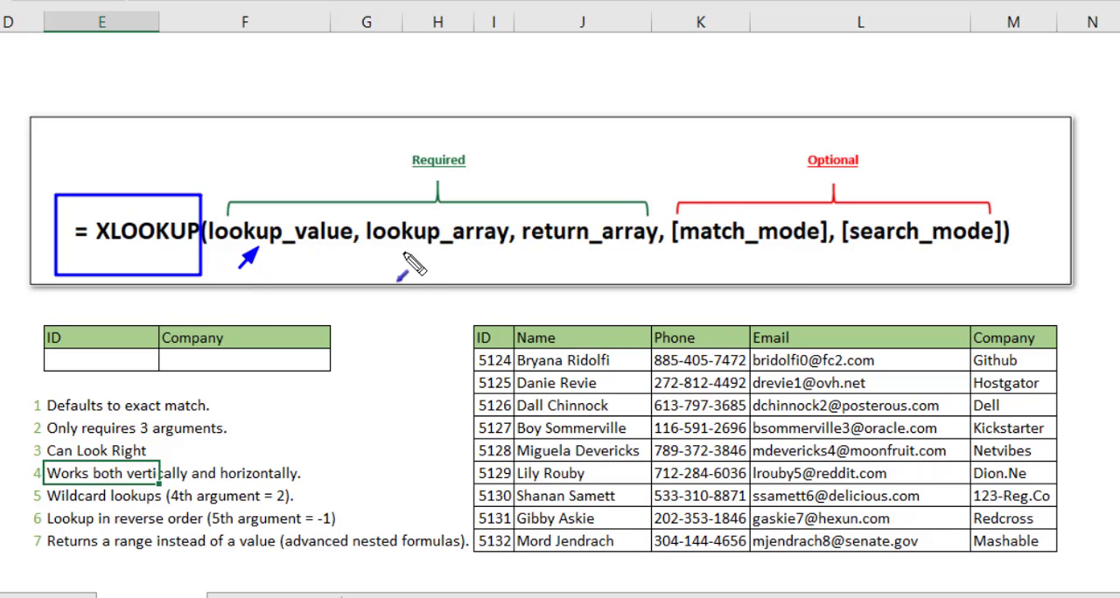
pyautogui.moveTo(404, 270); pyautogui.dragTo(426, 253)
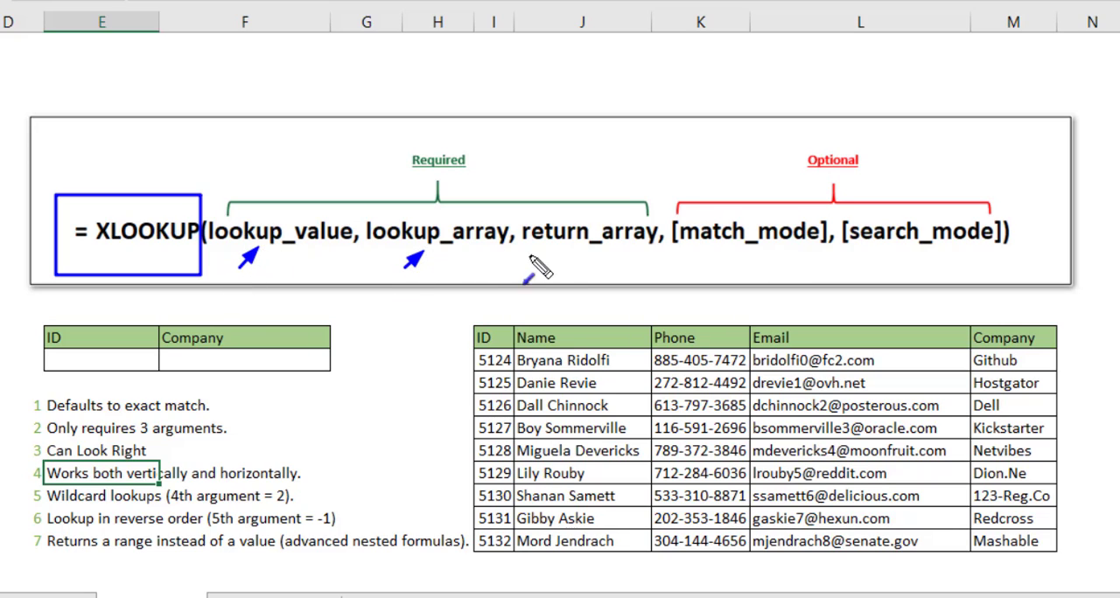
pyautogui.moveTo(558, 273); pyautogui.dragTo(573, 255)
pyautogui.moveTo(531, 99); pyautogui.dragTo(483, 145)
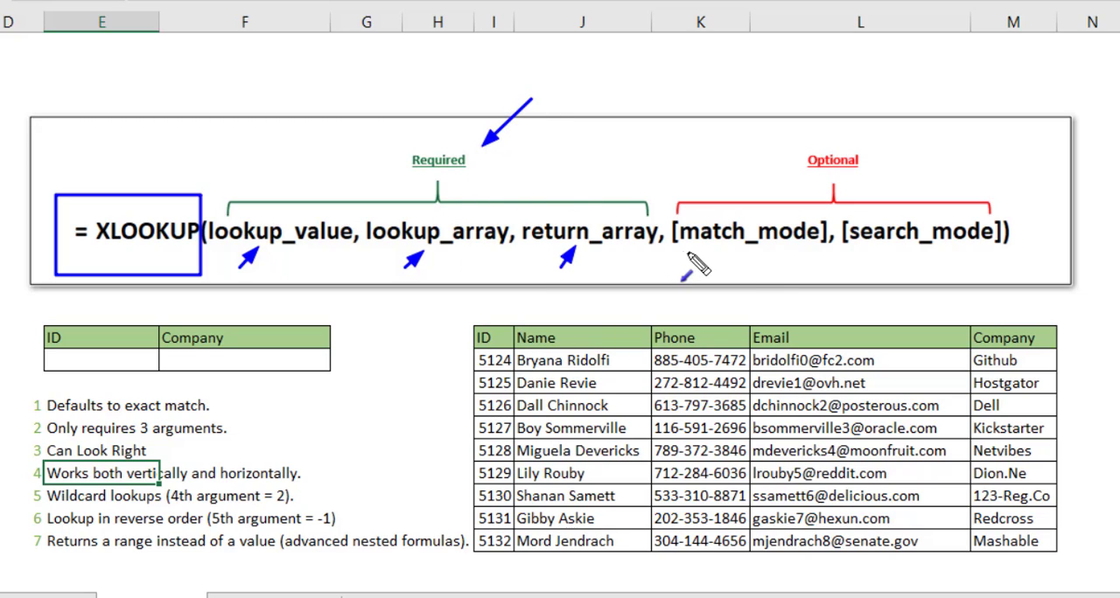
pyautogui.moveTo(710, 262); pyautogui.dragTo(732, 246)
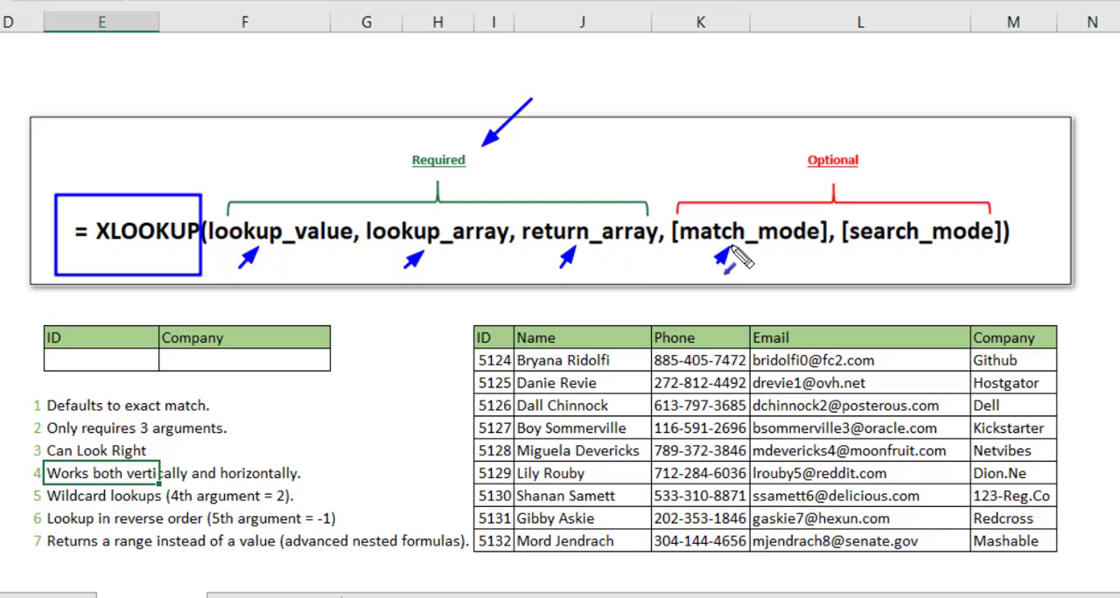
pyautogui.moveTo(918, 283); pyautogui.dragTo(929, 248)
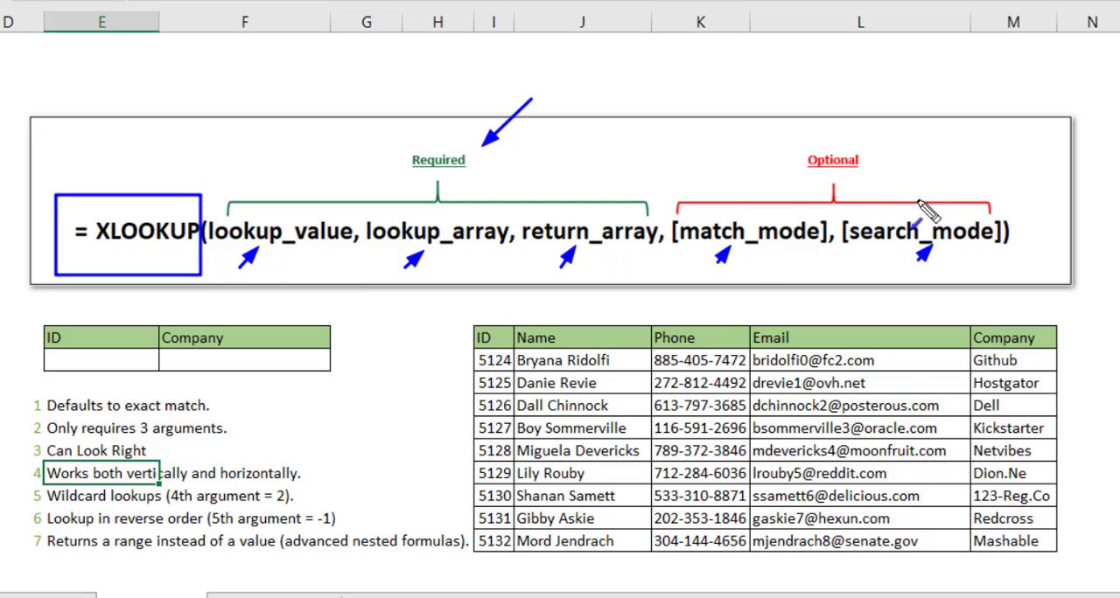
pyautogui.moveTo(831, 197); pyautogui.dragTo(838, 187)
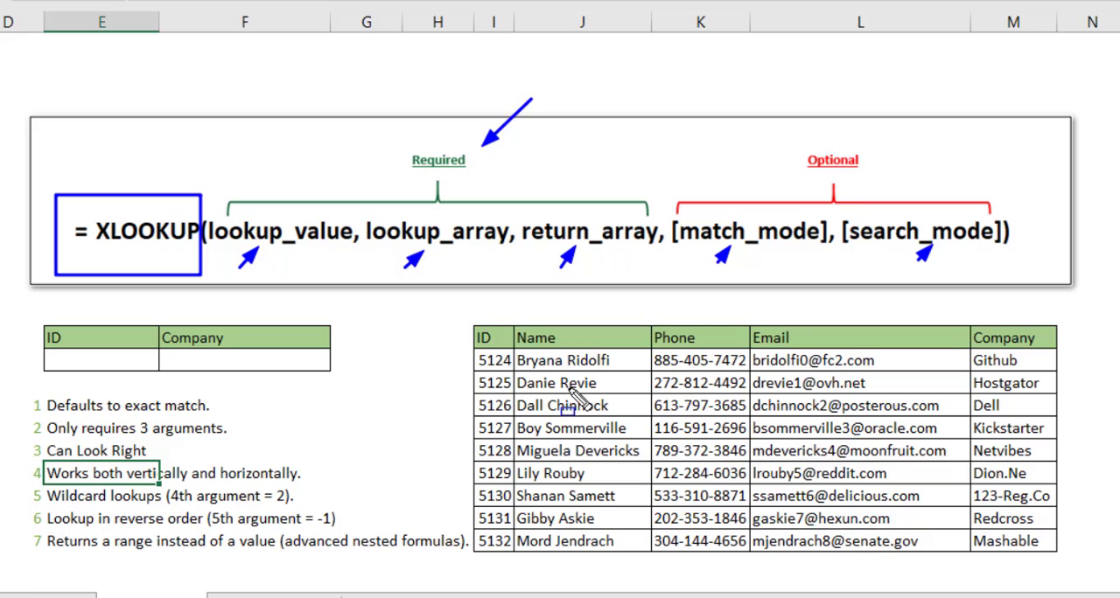
pyautogui.moveTo(460, 308)
pyautogui.mouseDown()
pyautogui.moveTo(674, 492)
pyautogui.moveTo(987, 580)
pyautogui.moveTo(1071, 588)
pyautogui.moveTo(1074, 575)
pyautogui.mouseUp()
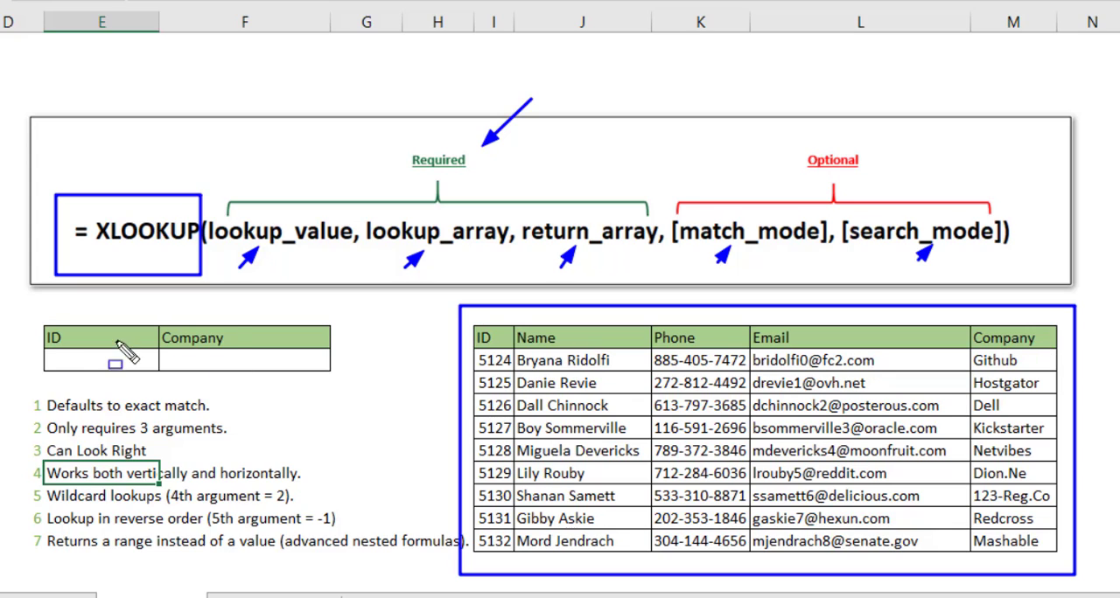
pyautogui.moveTo(39, 346); pyautogui.dragTo(155, 389)
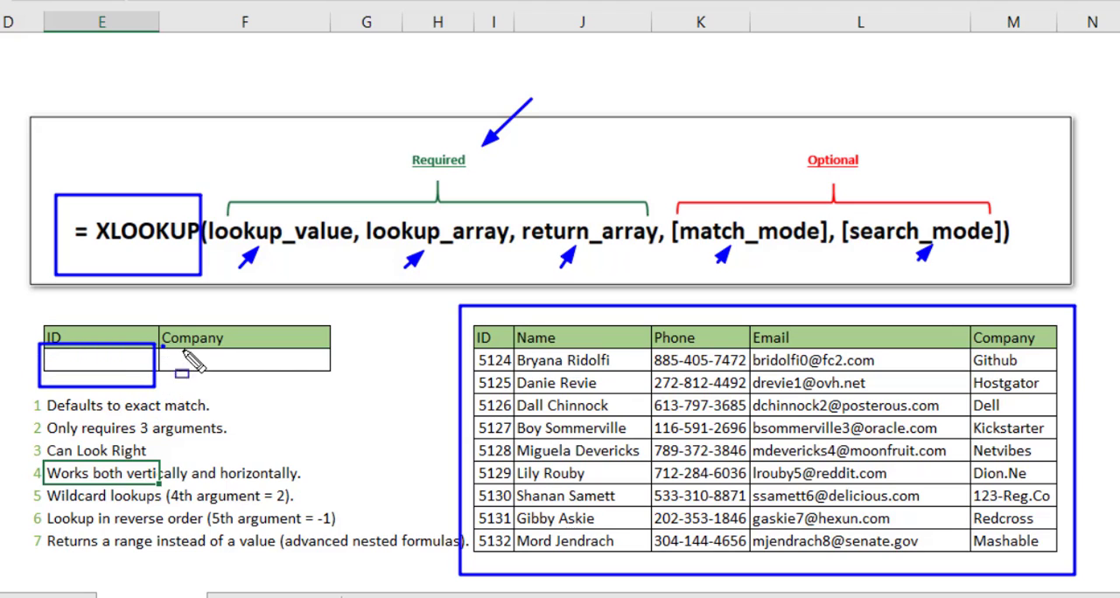
pyautogui.moveTo(161, 346); pyautogui.dragTo(351, 380)
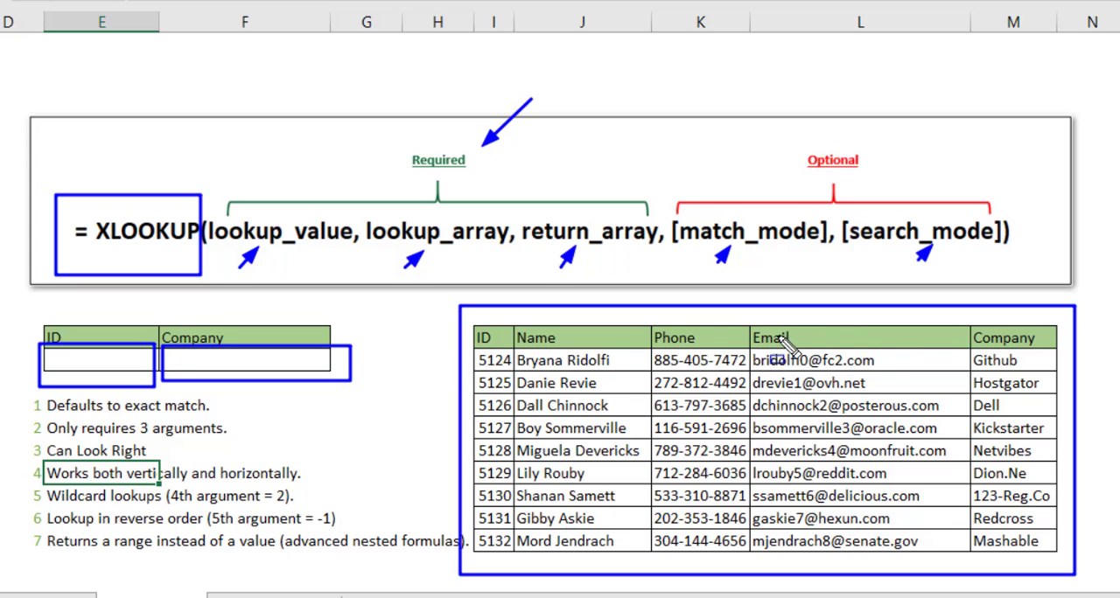
pyautogui.moveTo(473, 327); pyautogui.dragTo(509, 348)
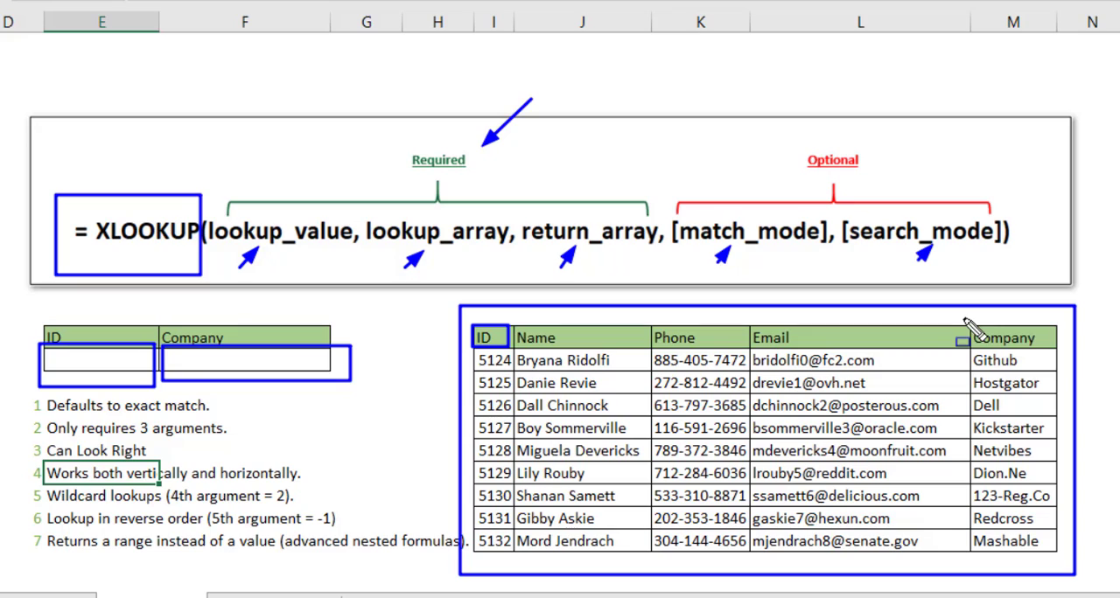
pyautogui.moveTo(964, 319); pyautogui.dragTo(1065, 352)
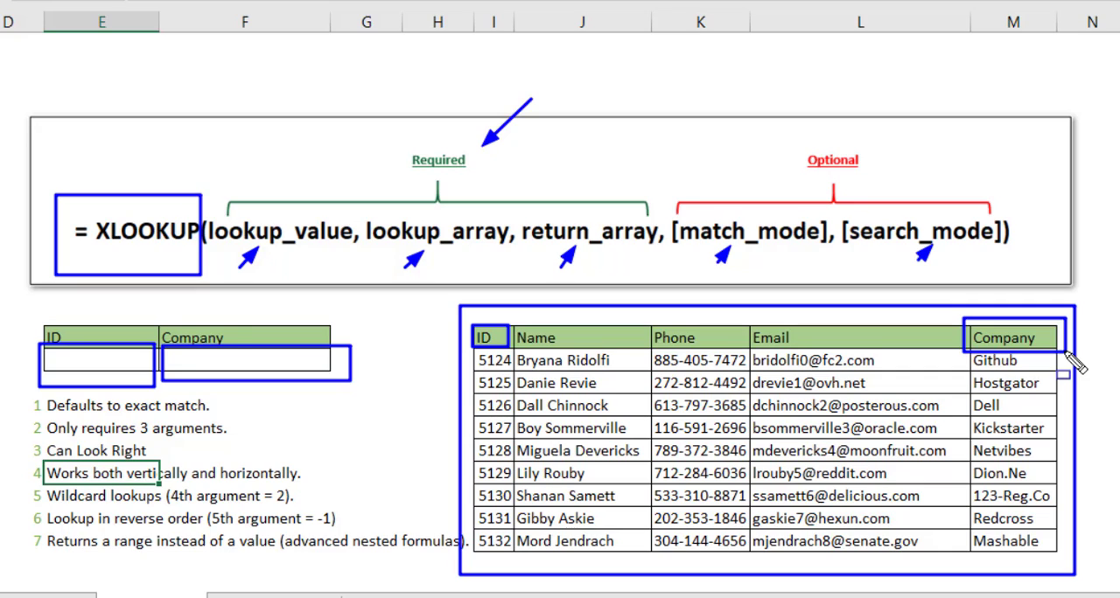
pyautogui.press('Escape')
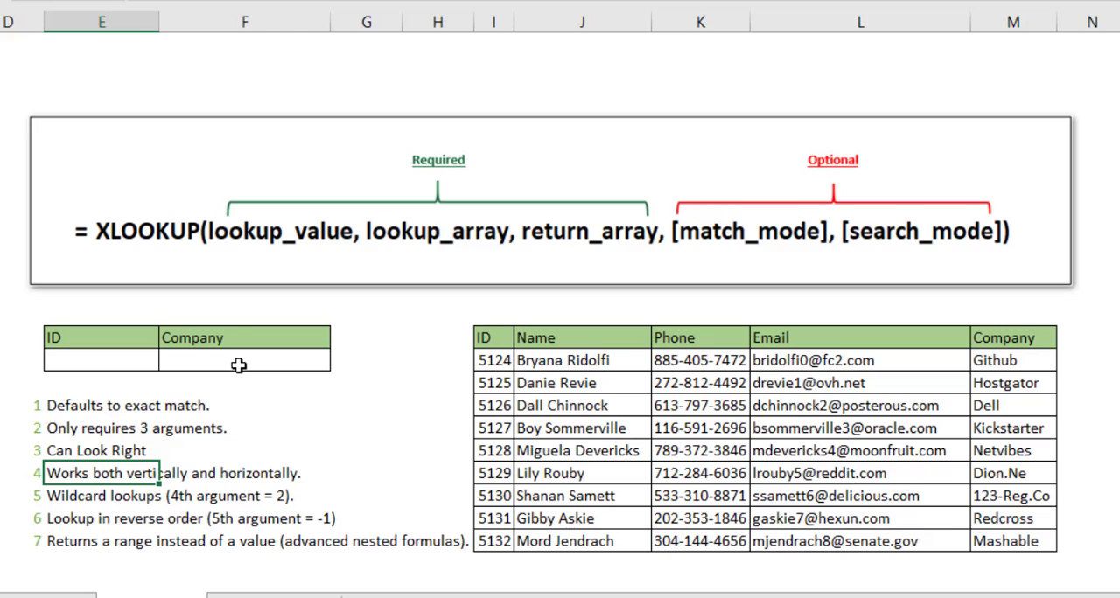
# Build an XLOOKUP formula in the empty Company cell F15 with lookup value E15, lookup array I15:I23 and return array M15:M23
pyautogui.click(239, 366)
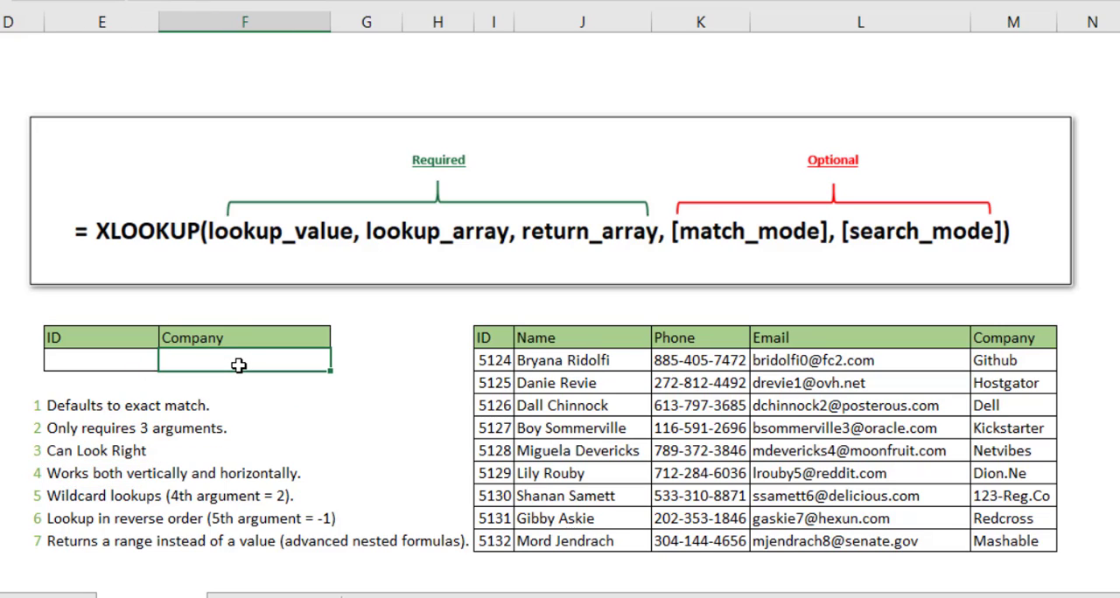
pyautogui.write('=xl')
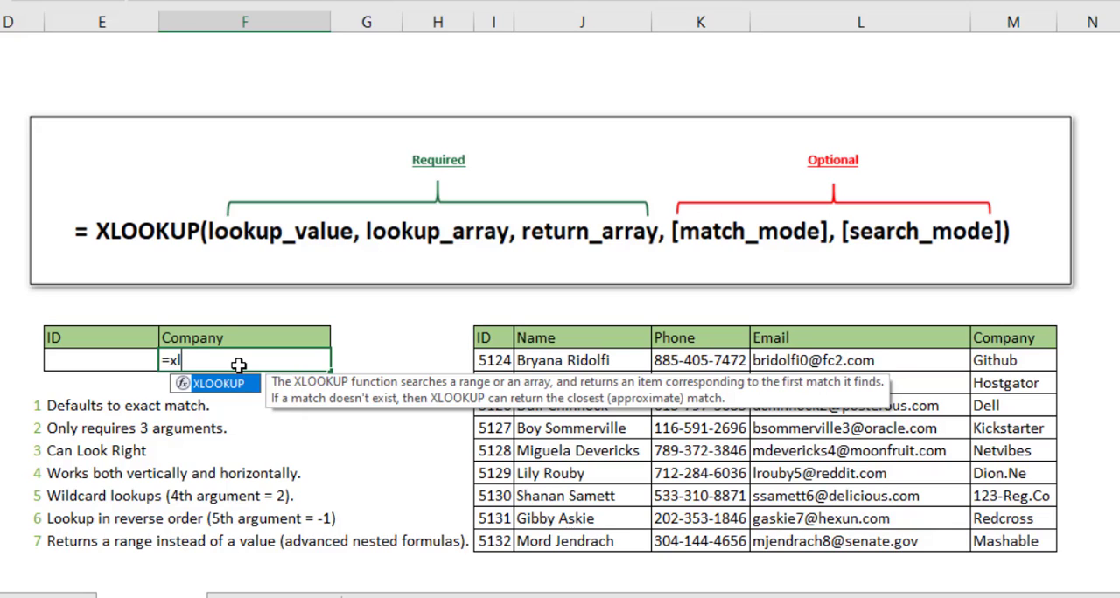
pyautogui.press('Tab')
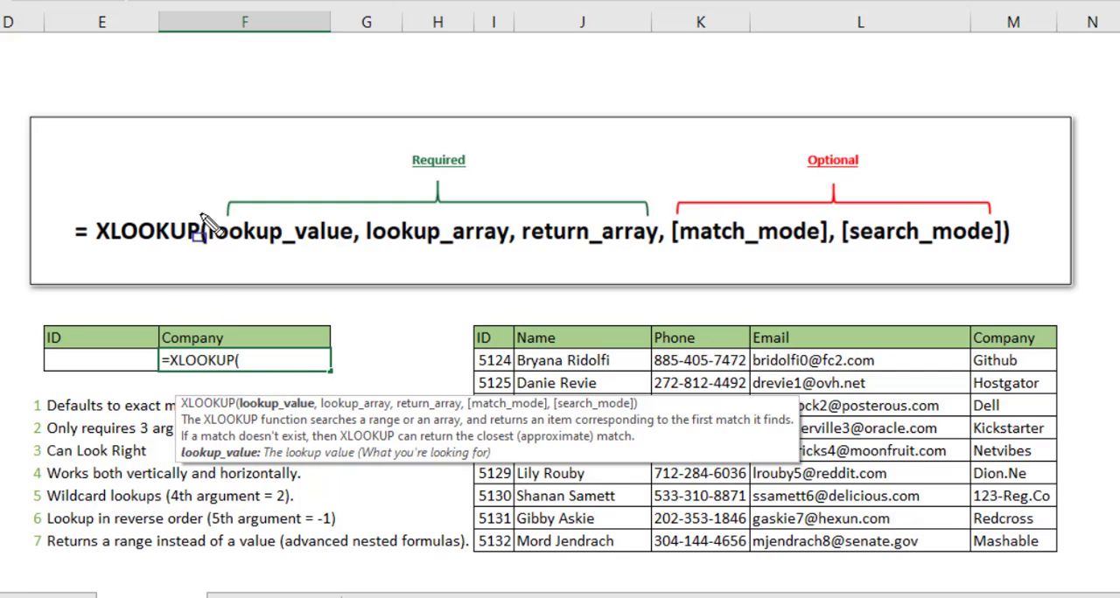
pyautogui.moveTo(207, 212)
pyautogui.mouseDown()
pyautogui.moveTo(443, 259)
pyautogui.moveTo(688, 268)
pyautogui.moveTo(660, 267)
pyautogui.mouseUp()
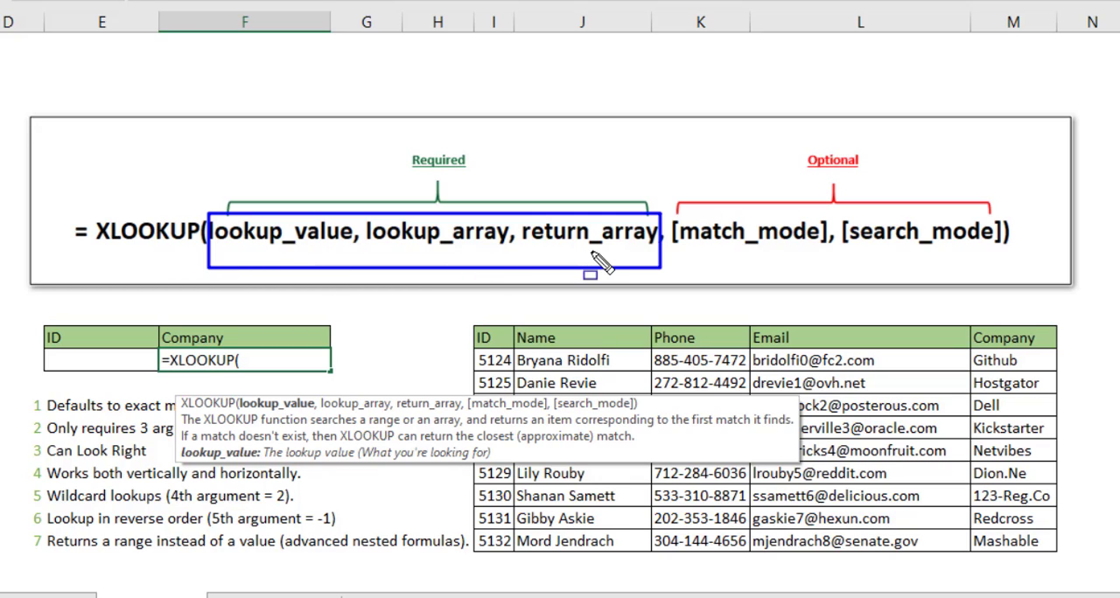
pyautogui.click(84, 369)
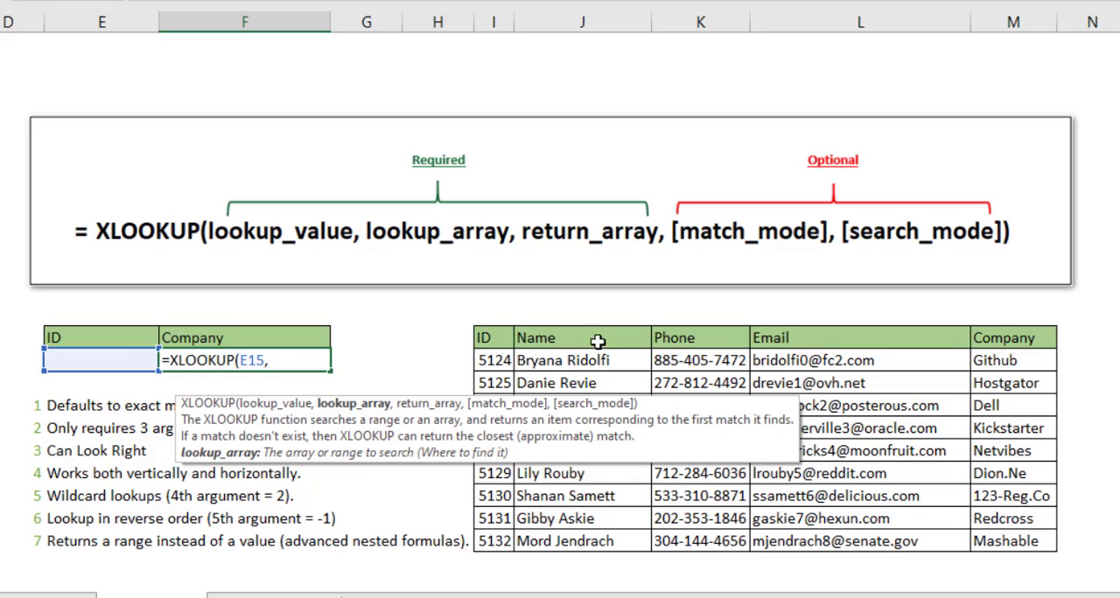
pyautogui.moveTo(495, 338); pyautogui.dragTo(494, 542)
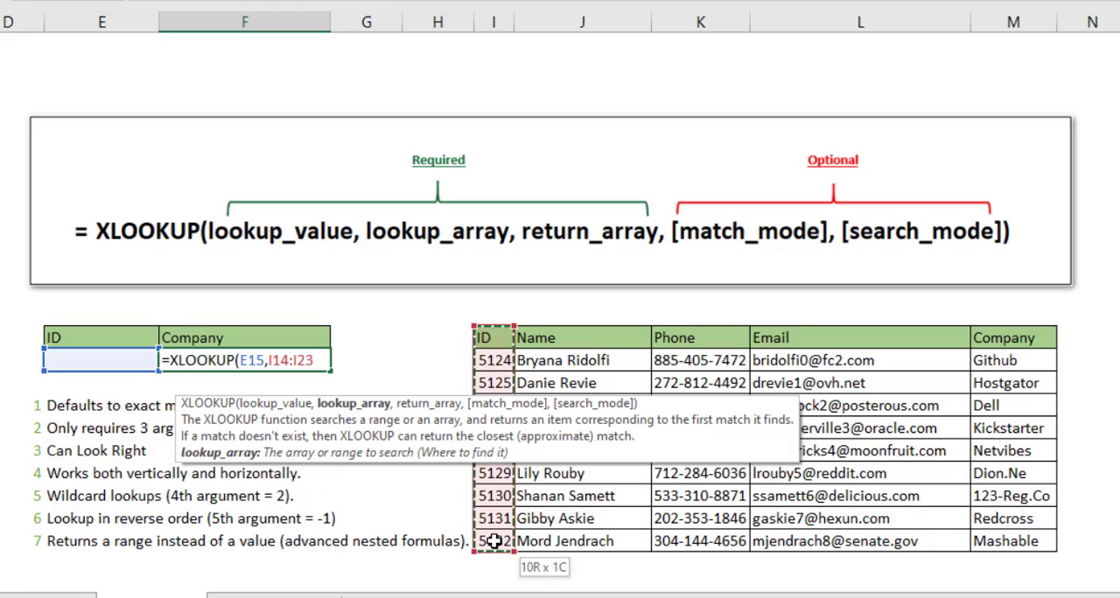
pyautogui.moveTo(500, 354); pyautogui.dragTo(494, 541)
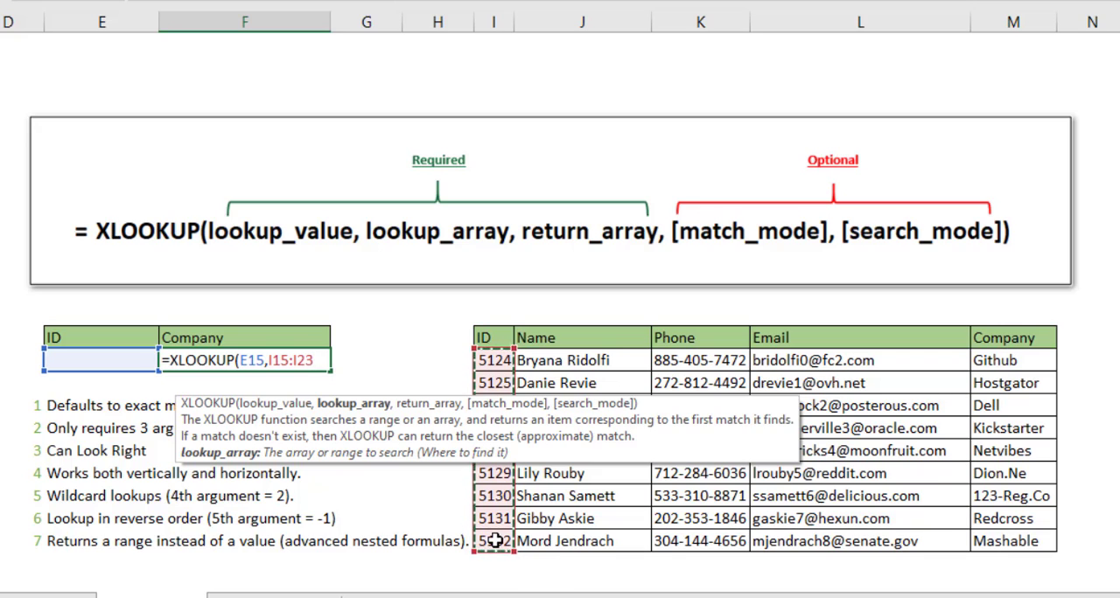
pyautogui.write(',')
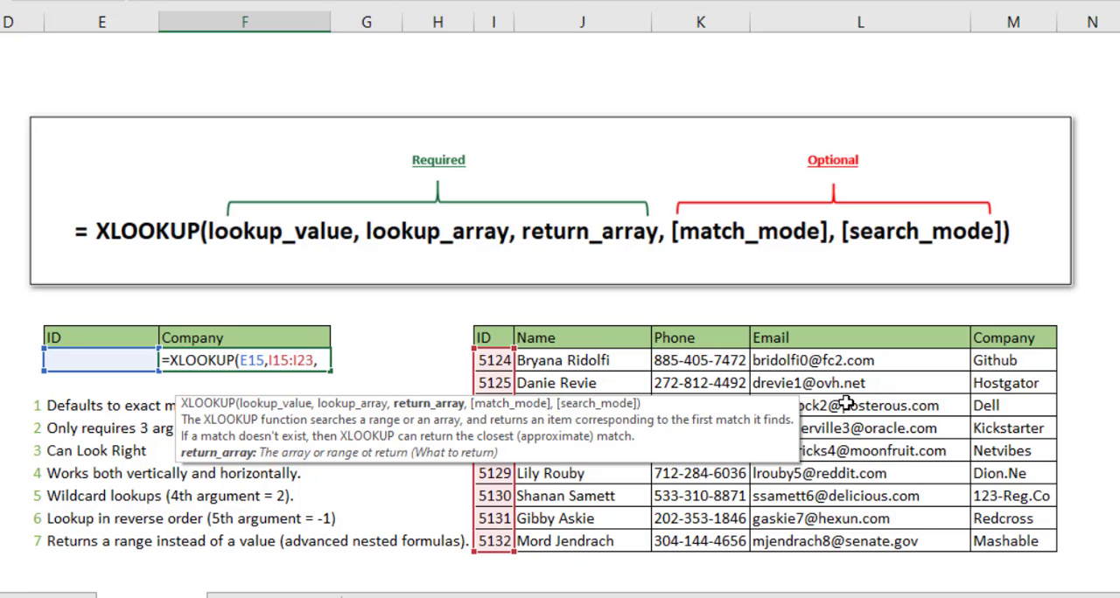
pyautogui.moveTo(1011, 360); pyautogui.dragTo(1032, 542)
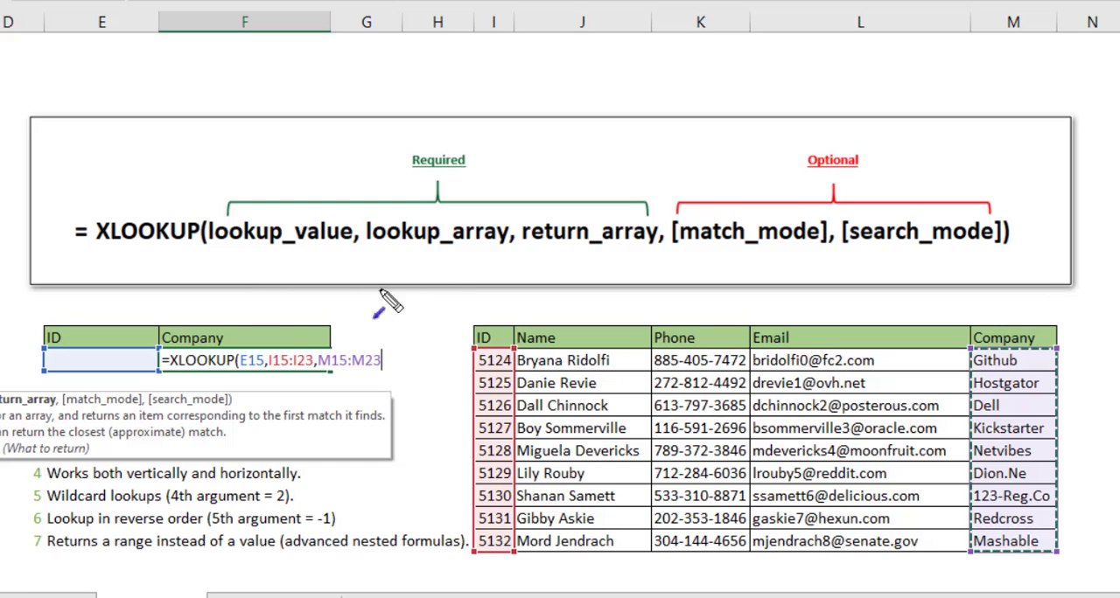
pyautogui.moveTo(292, 246); pyautogui.dragTo(113, 337)
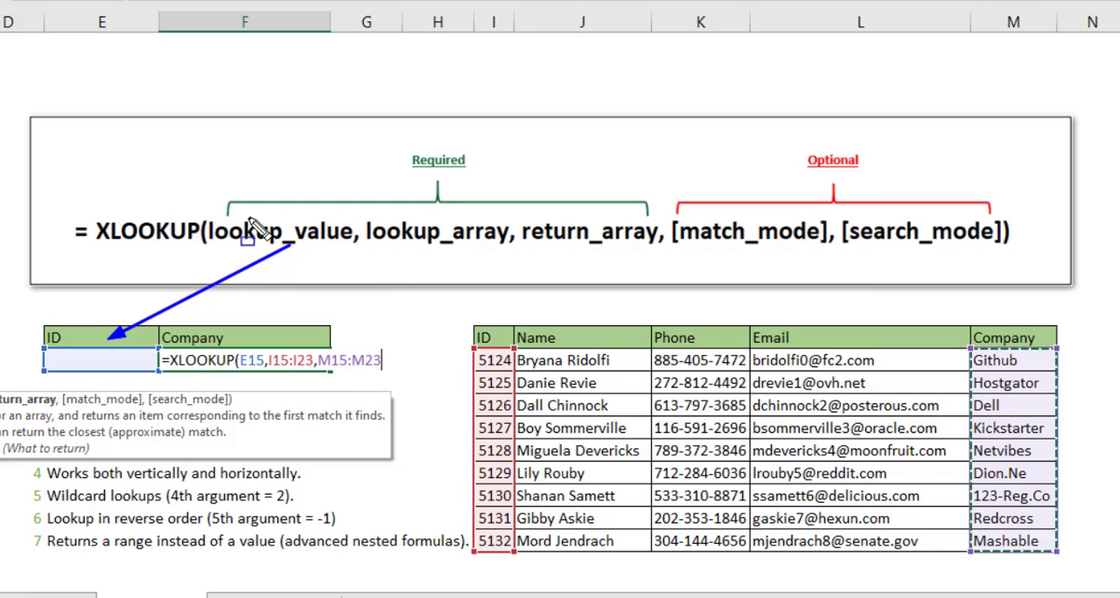
pyautogui.moveTo(249, 218); pyautogui.dragTo(333, 252)
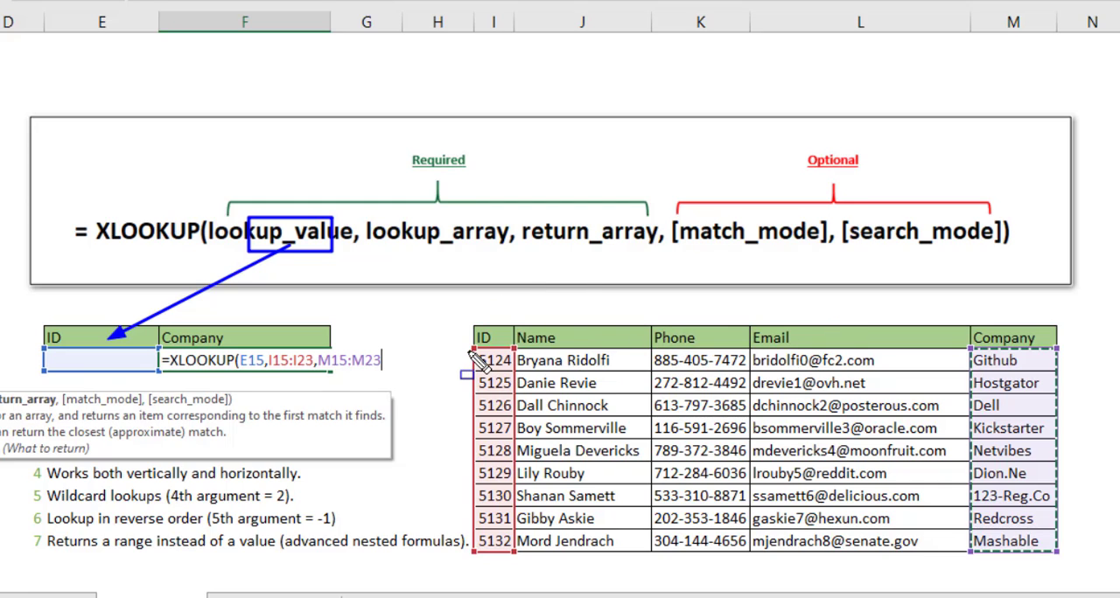
pyautogui.moveTo(473, 350)
pyautogui.mouseDown()
pyautogui.moveTo(550, 464)
pyautogui.moveTo(521, 518)
pyautogui.moveTo(528, 553)
pyautogui.moveTo(516, 561)
pyautogui.mouseUp()
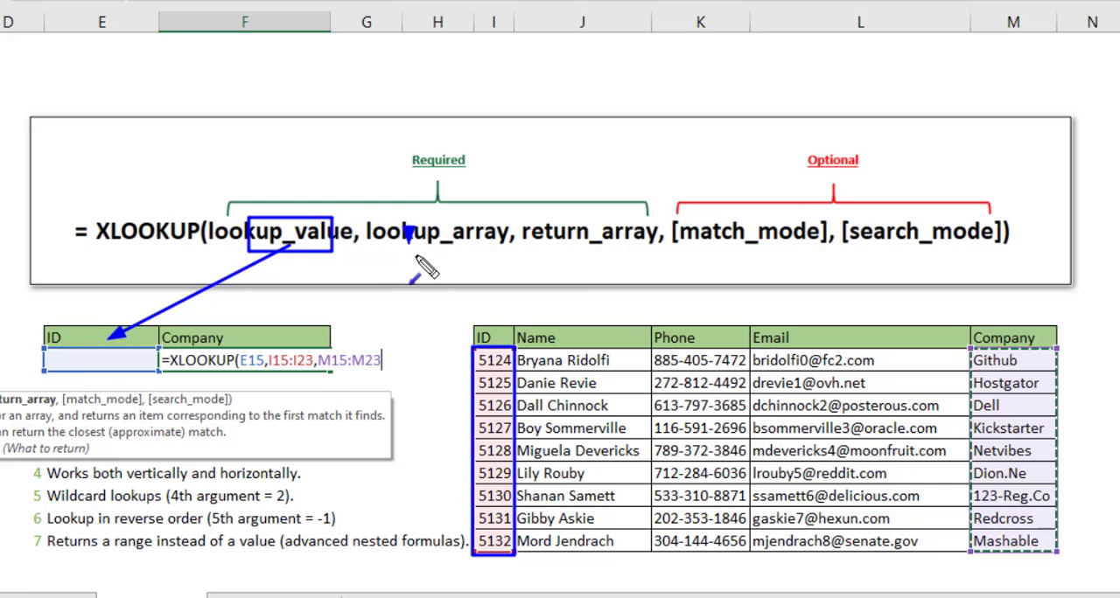
pyautogui.moveTo(410, 239); pyautogui.dragTo(474, 345)
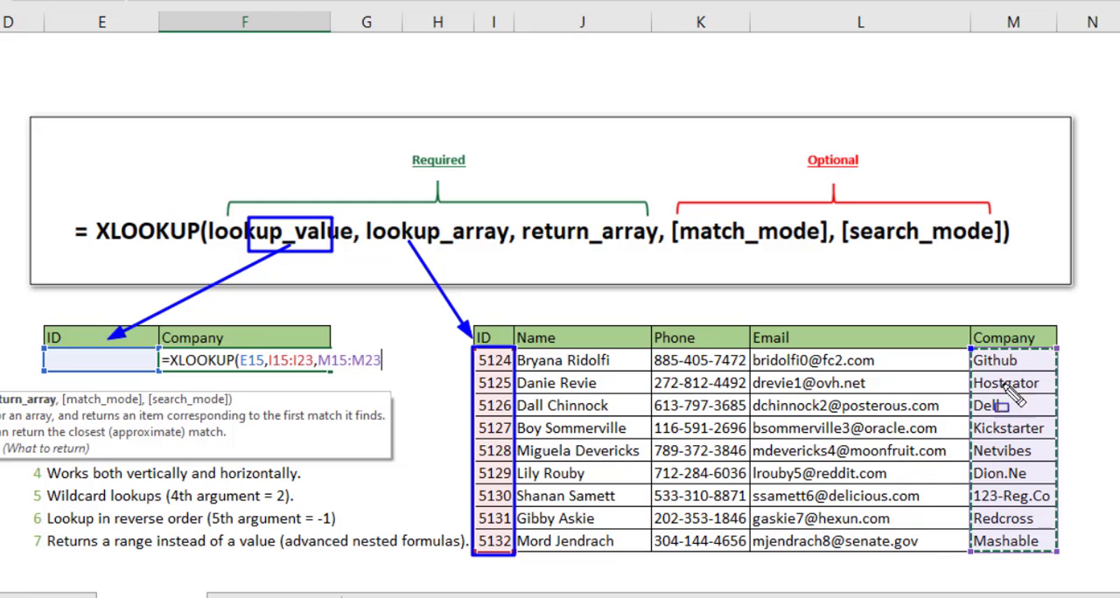
pyautogui.moveTo(970, 349)
pyautogui.mouseDown()
pyautogui.moveTo(1060, 512)
pyautogui.moveTo(1060, 552)
pyautogui.mouseUp()
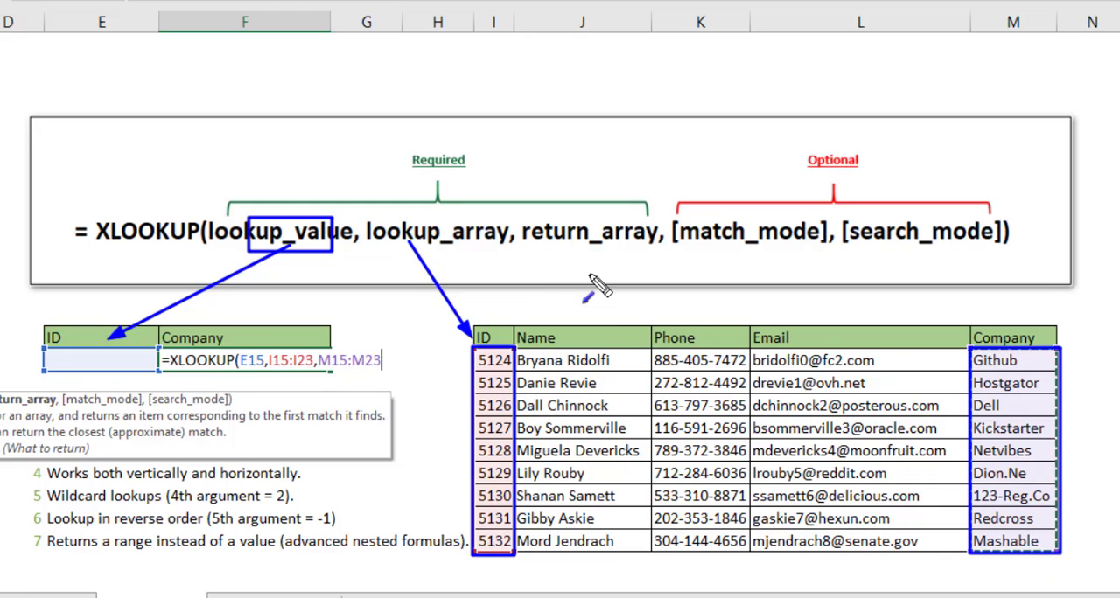
pyautogui.moveTo(589, 249)
pyautogui.mouseDown()
pyautogui.moveTo(792, 316)
pyautogui.moveTo(922, 320)
pyautogui.moveTo(967, 346)
pyautogui.mouseUp()
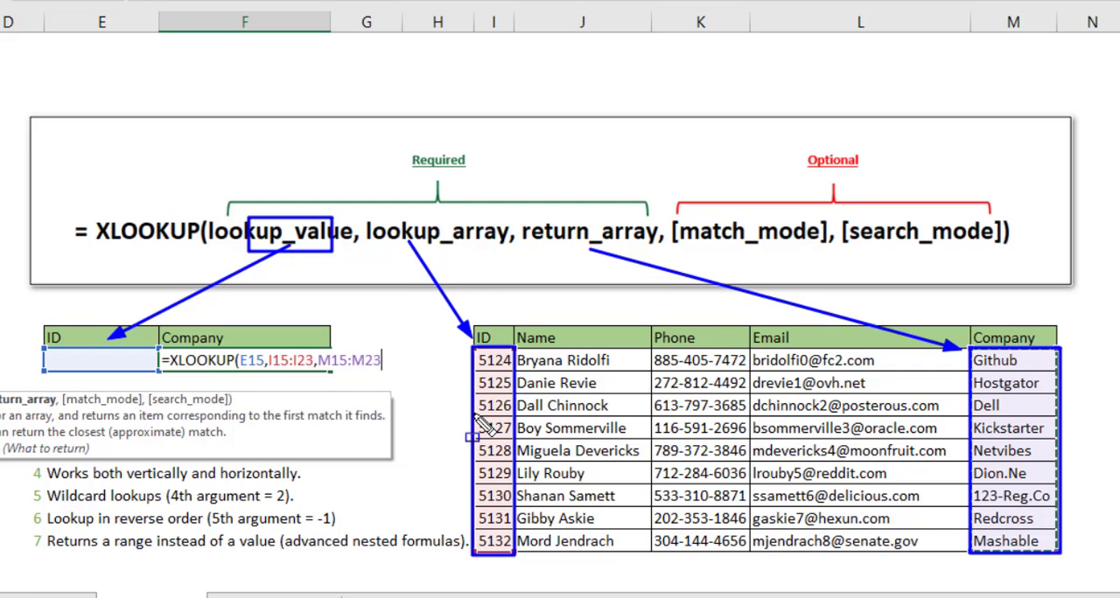
pyautogui.moveTo(473, 417)
pyautogui.mouseDown()
pyautogui.moveTo(511, 440)
pyautogui.moveTo(572, 446)
pyautogui.moveTo(1057, 447)
pyautogui.mouseUp()
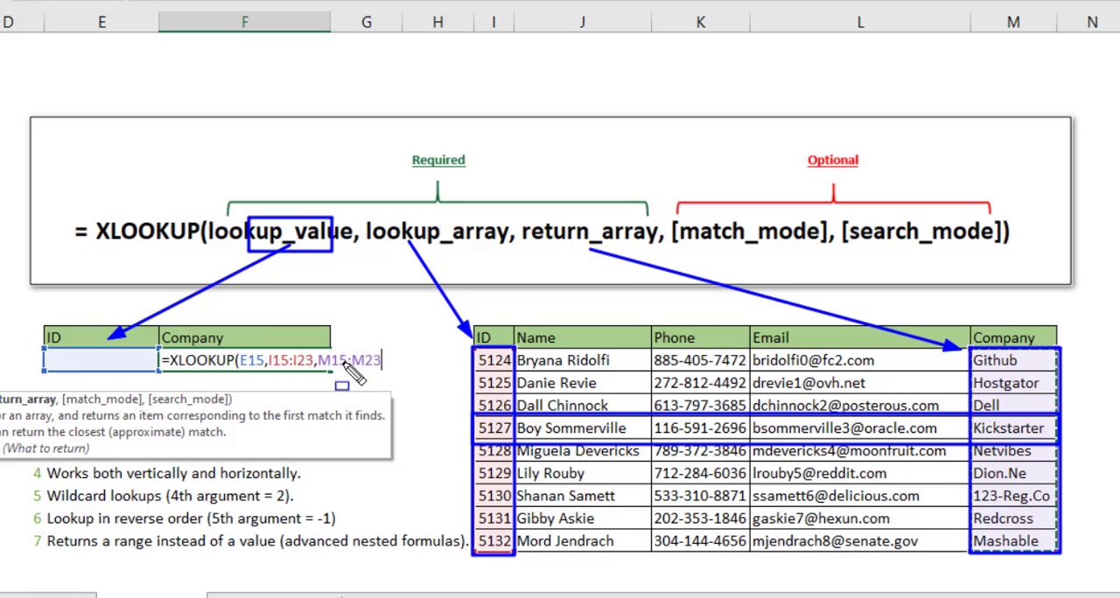
pyautogui.press('Escape')
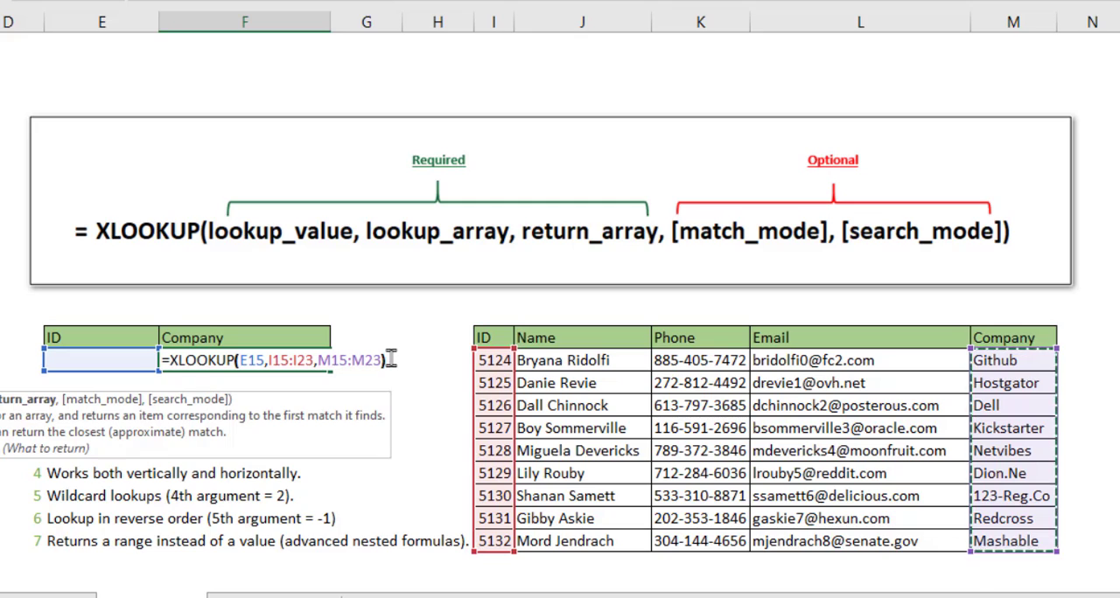
# Complete the XLOOKUP formula with its closing parenthesis, and enter the ID of the data table's third record in E15
pyautogui.write(')')
pyautogui.press('Return')
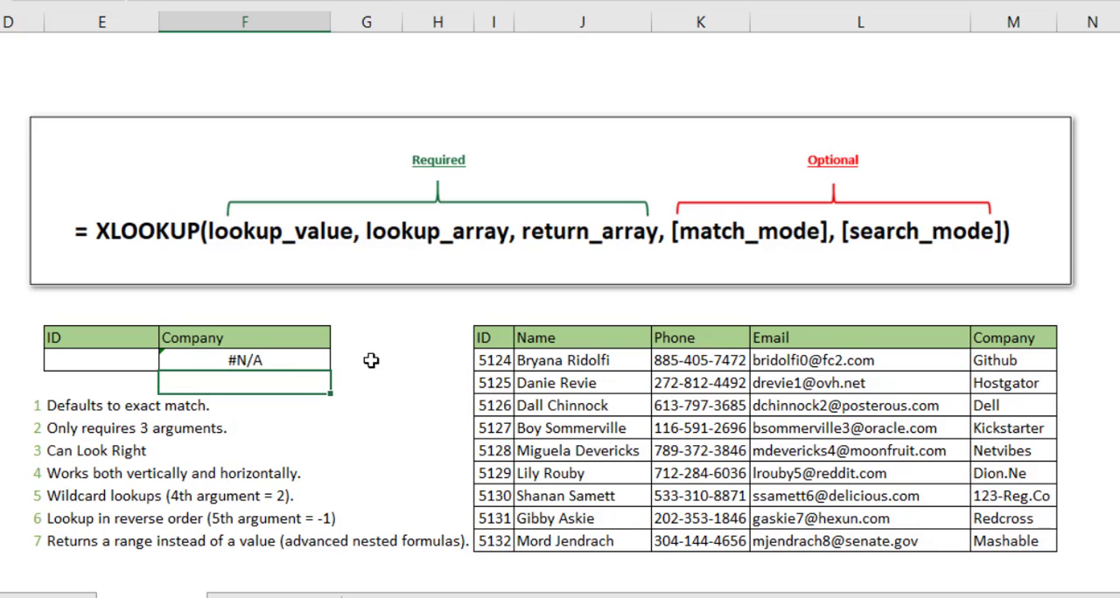
pyautogui.click(284, 359)
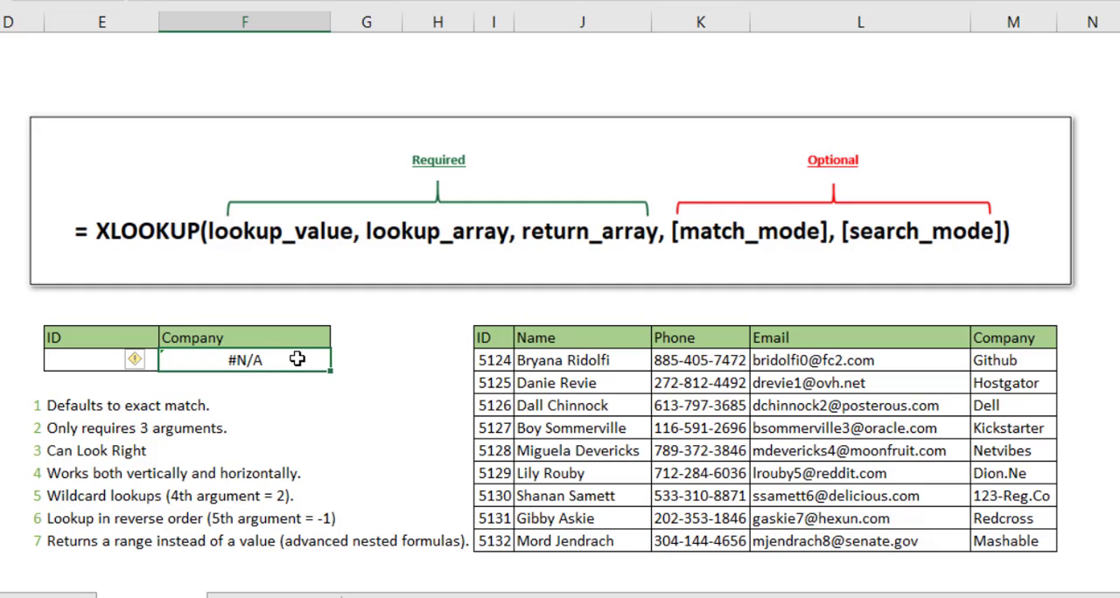
pyautogui.click(80, 354)
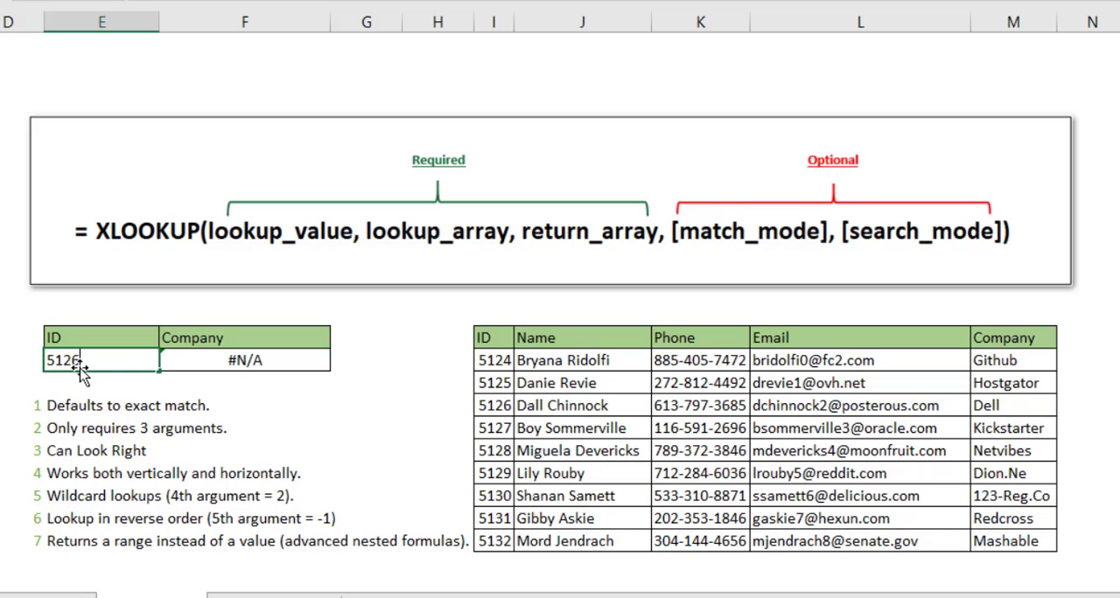
pyautogui.press('Return')
pyautogui.moveTo(332, 360); pyautogui.dragTo(475, 406)
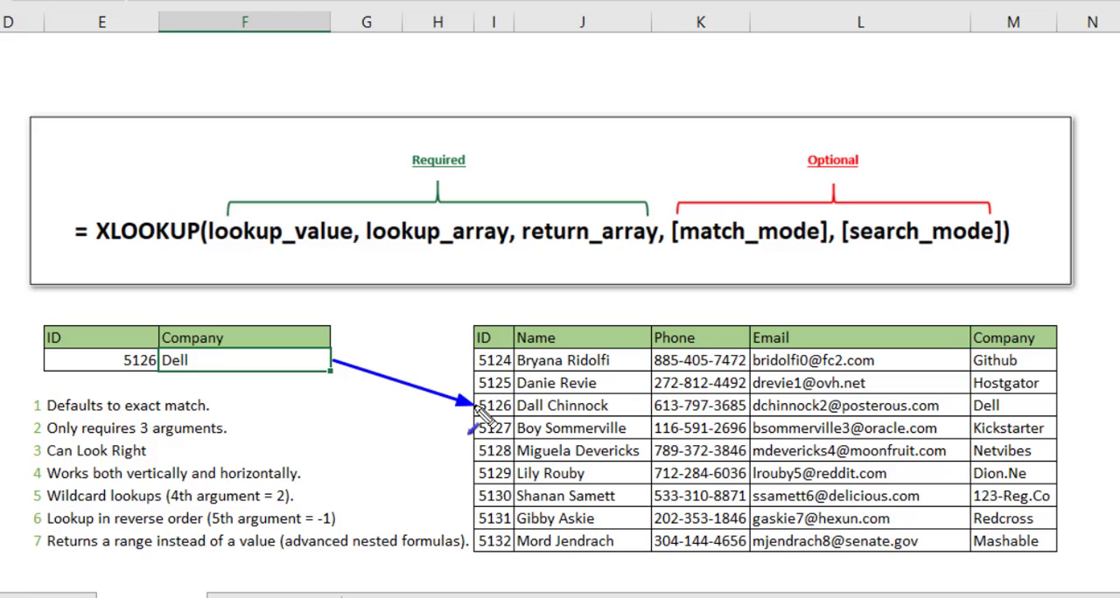
pyautogui.press('f')
pyautogui.moveTo(478, 395)
pyautogui.mouseDown()
pyautogui.moveTo(612, 428)
pyautogui.moveTo(1059, 430)
pyautogui.moveTo(1057, 415)
pyautogui.mouseUp()
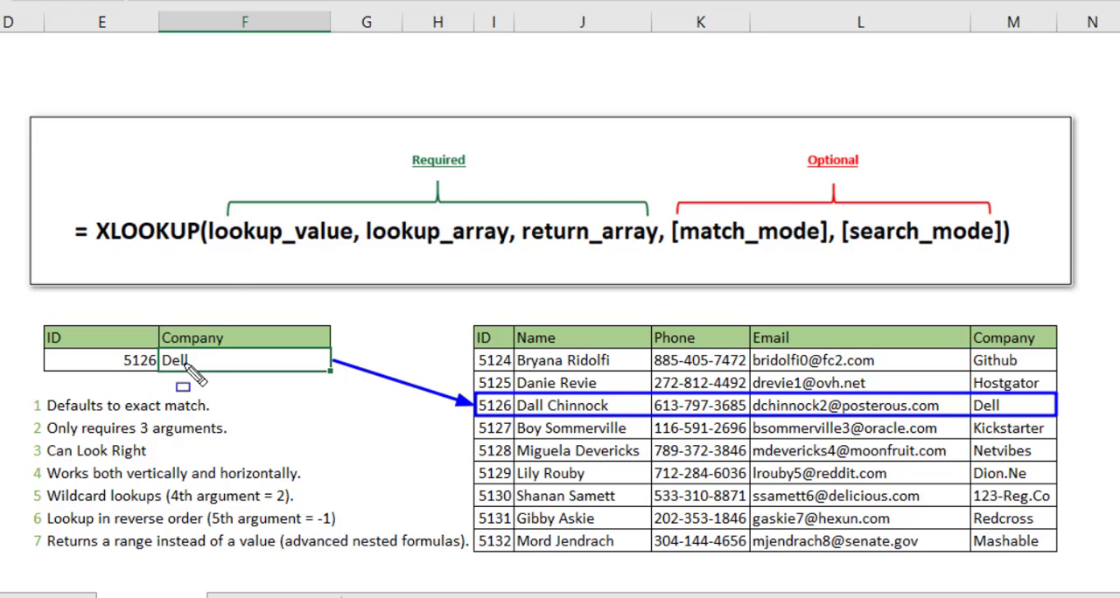
pyautogui.moveTo(228, 268); pyautogui.dragTo(259, 259)
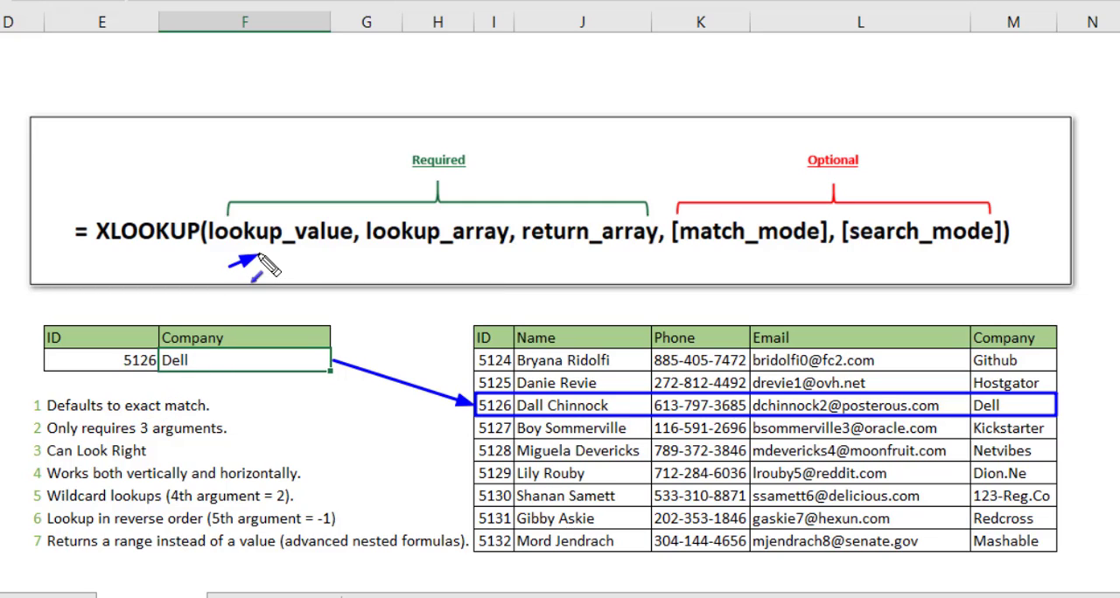
pyautogui.moveTo(387, 268); pyautogui.dragTo(418, 252)
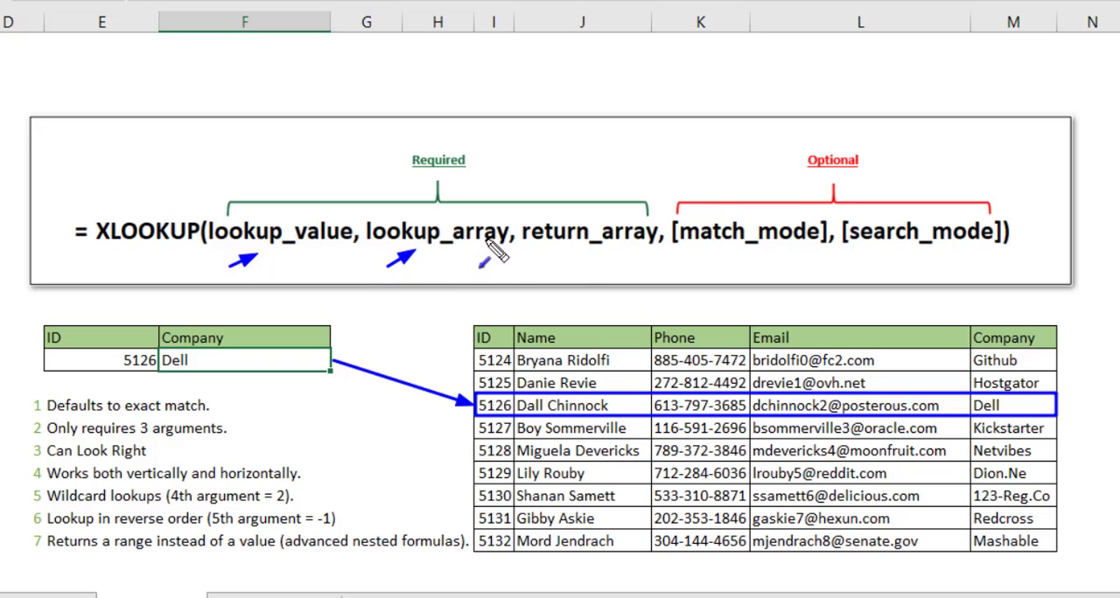
pyautogui.moveTo(566, 264); pyautogui.dragTo(597, 249)
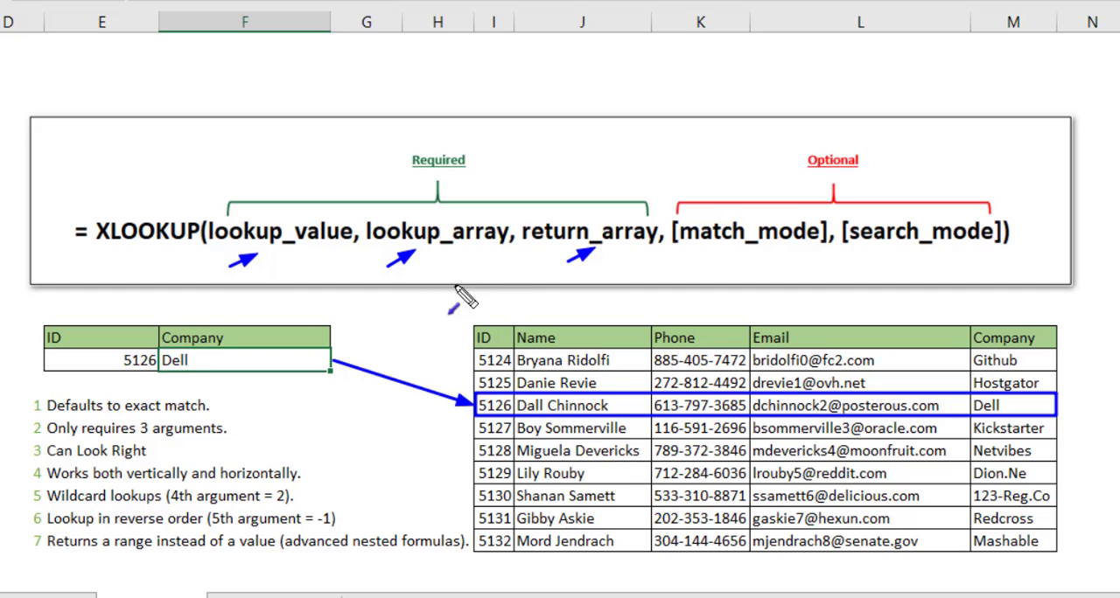
pyautogui.moveTo(313, 388); pyautogui.dragTo(218, 405)
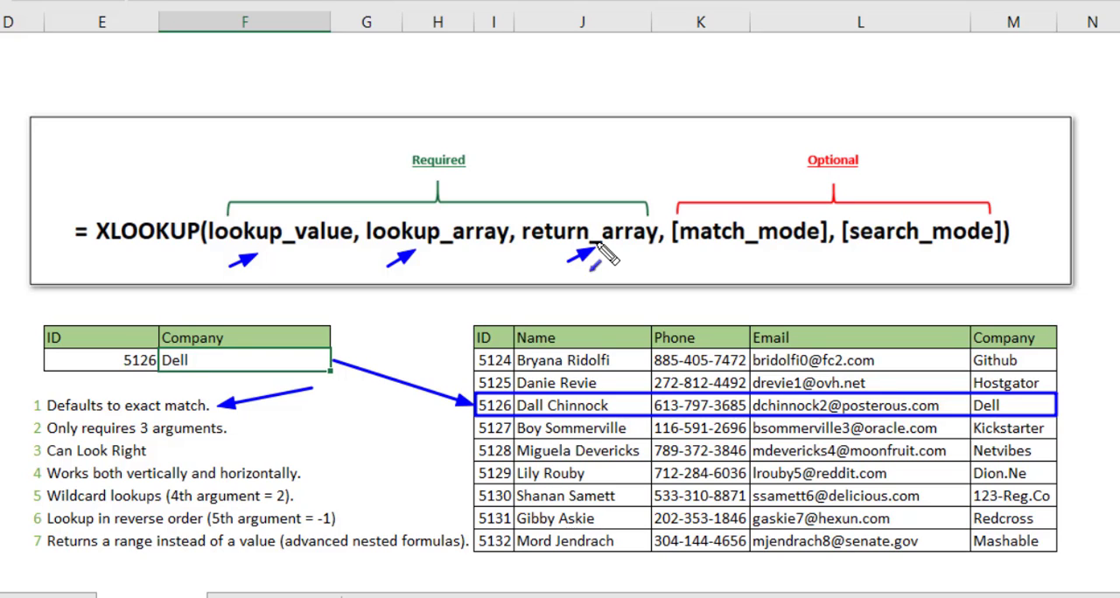
pyautogui.moveTo(712, 270); pyautogui.dragTo(740, 248)
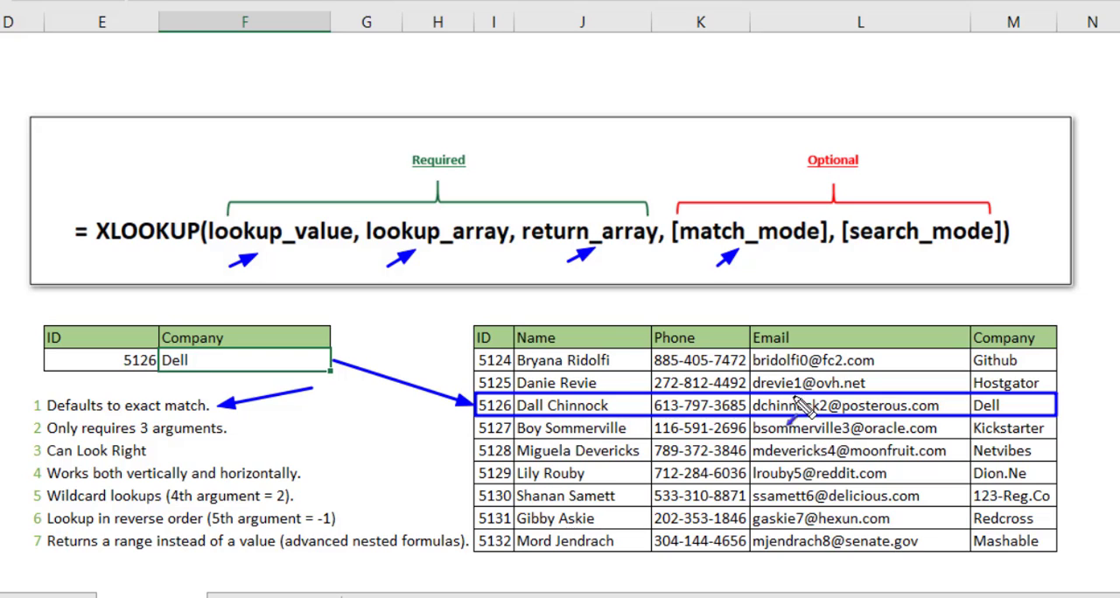
pyautogui.moveTo(482, 312); pyautogui.dragTo(1043, 304)
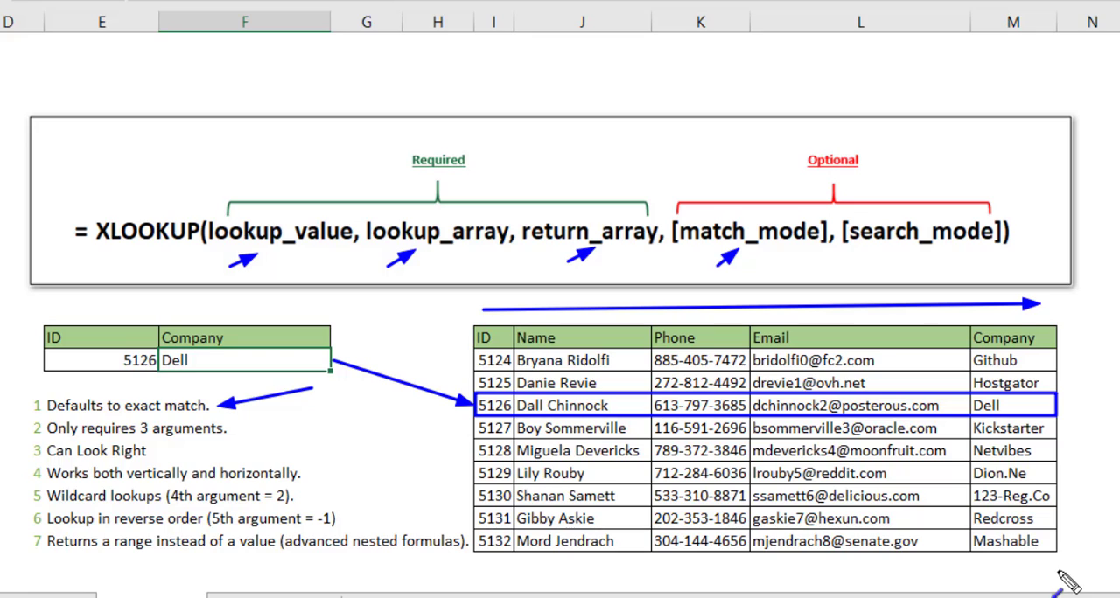
pyautogui.moveTo(1058, 569)
pyautogui.mouseDown()
pyautogui.moveTo(481, 567)
pyautogui.moveTo(673, 586)
pyautogui.moveTo(1015, 576)
pyautogui.moveTo(1077, 579)
pyautogui.moveTo(1074, 593)
pyautogui.mouseUp()
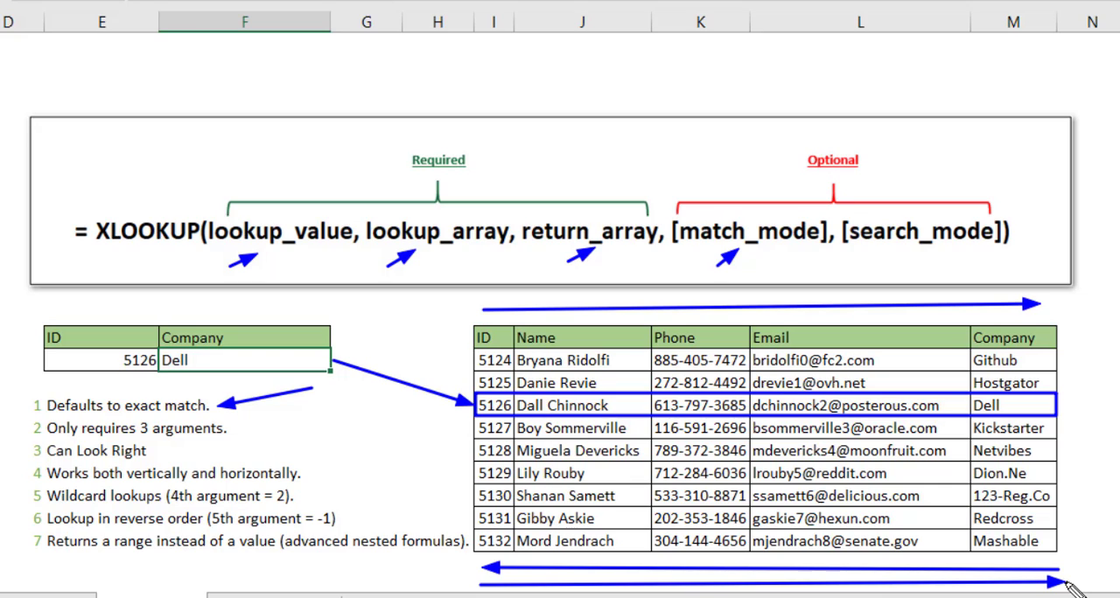
pyautogui.press('Escape')
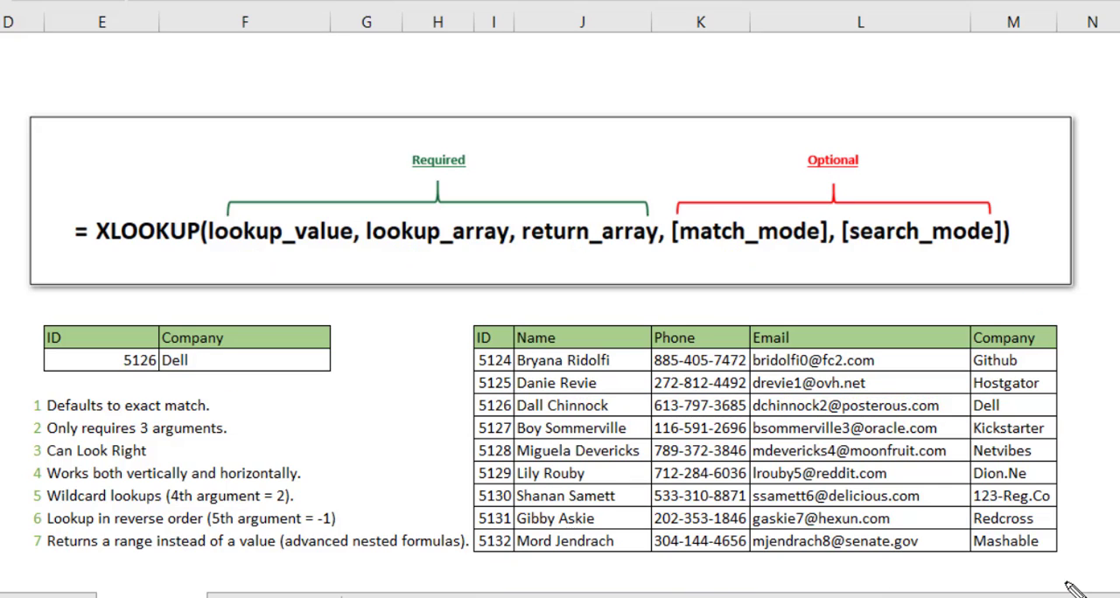
# Replace the formula in F15 with an XLOOKUP using lookup value E15, lookup array K15:K23 and return array J15:J23
pyautogui.click(285, 356)
pyautogui.write('=xl')
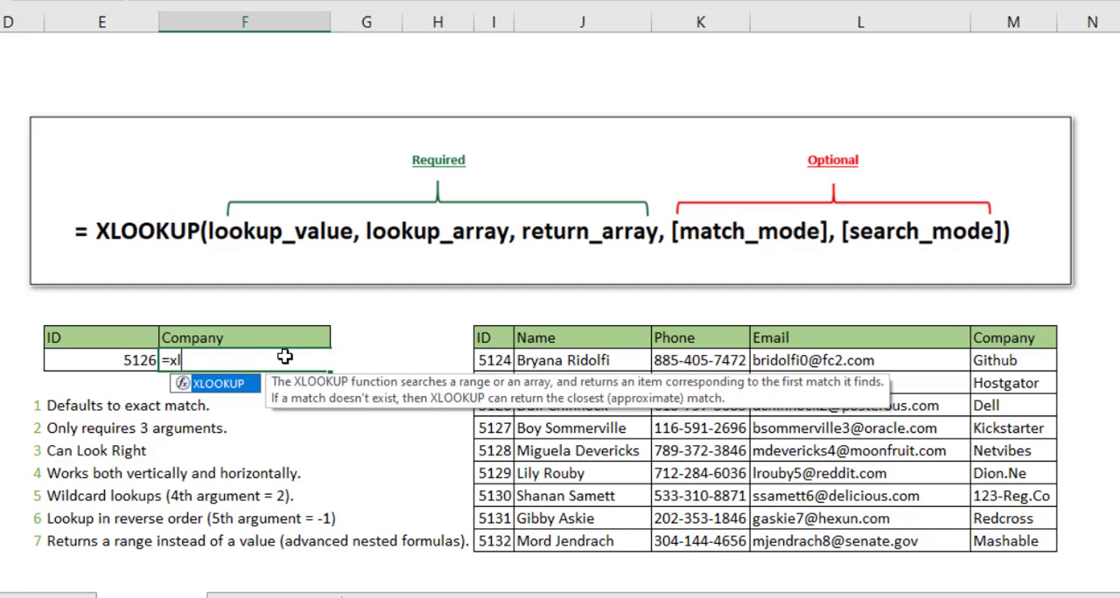
pyautogui.press('Tab')
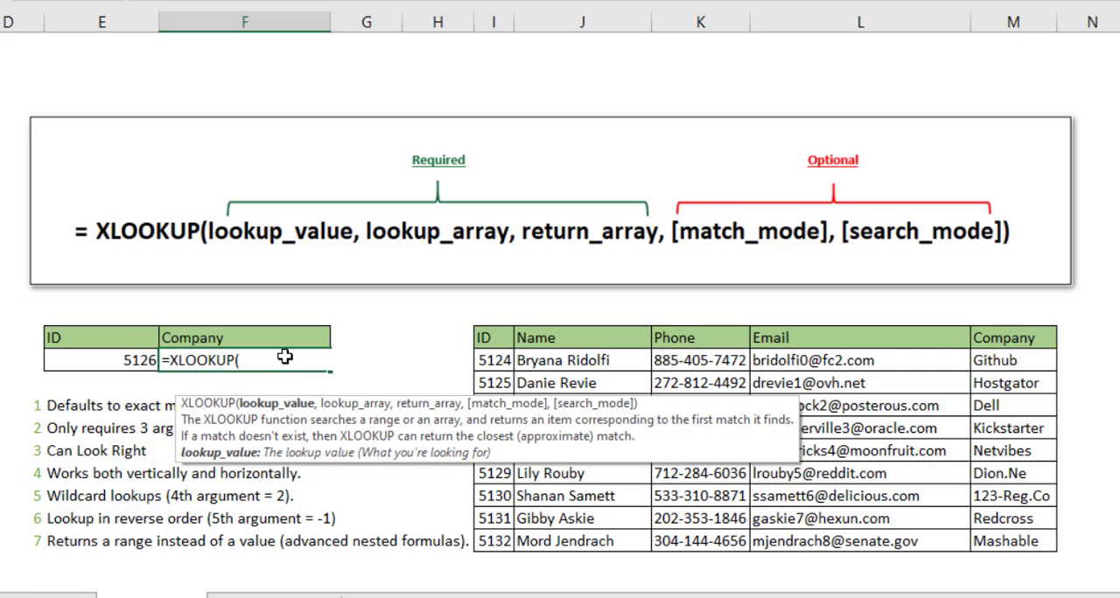
pyautogui.click(99, 365)
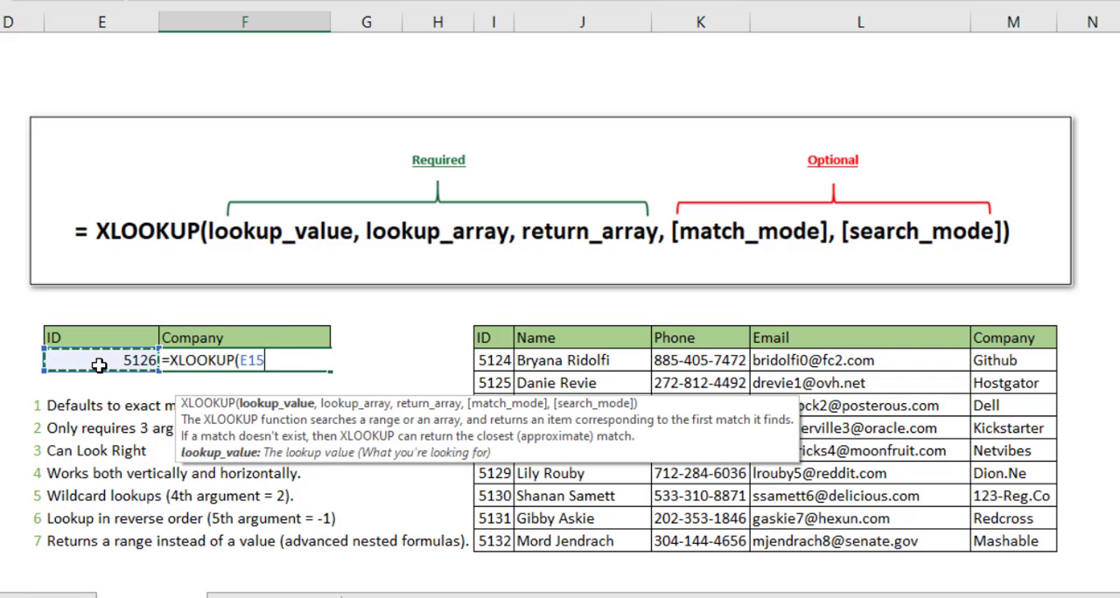
pyautogui.write(',')
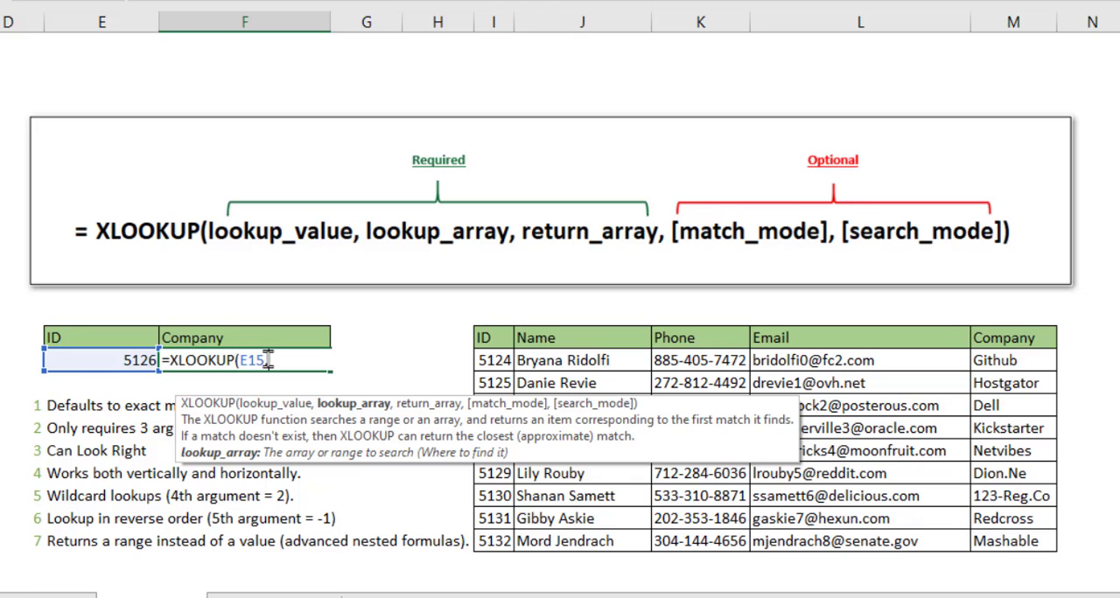
pyautogui.moveTo(716, 361); pyautogui.dragTo(708, 544)
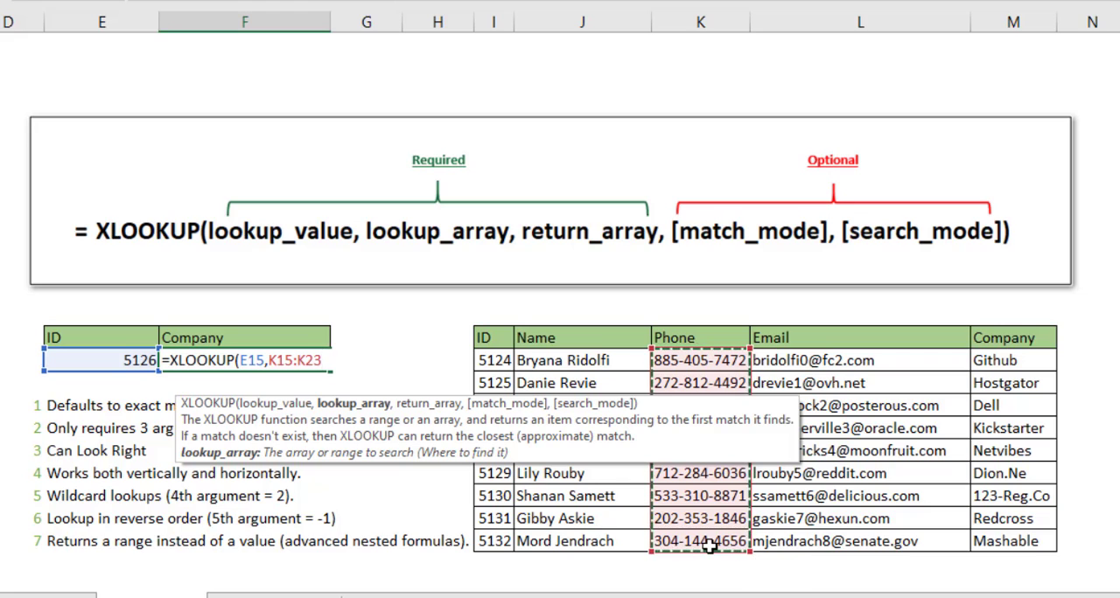
pyautogui.write(',')
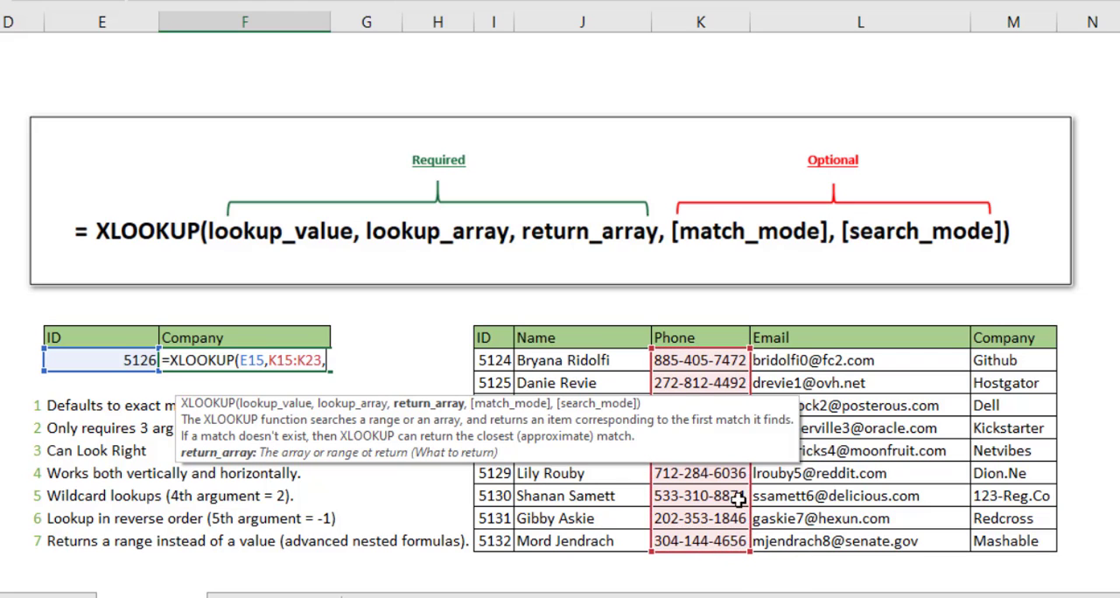
pyautogui.click(536, 360)
pyautogui.moveTo(536, 361); pyautogui.dragTo(561, 541)
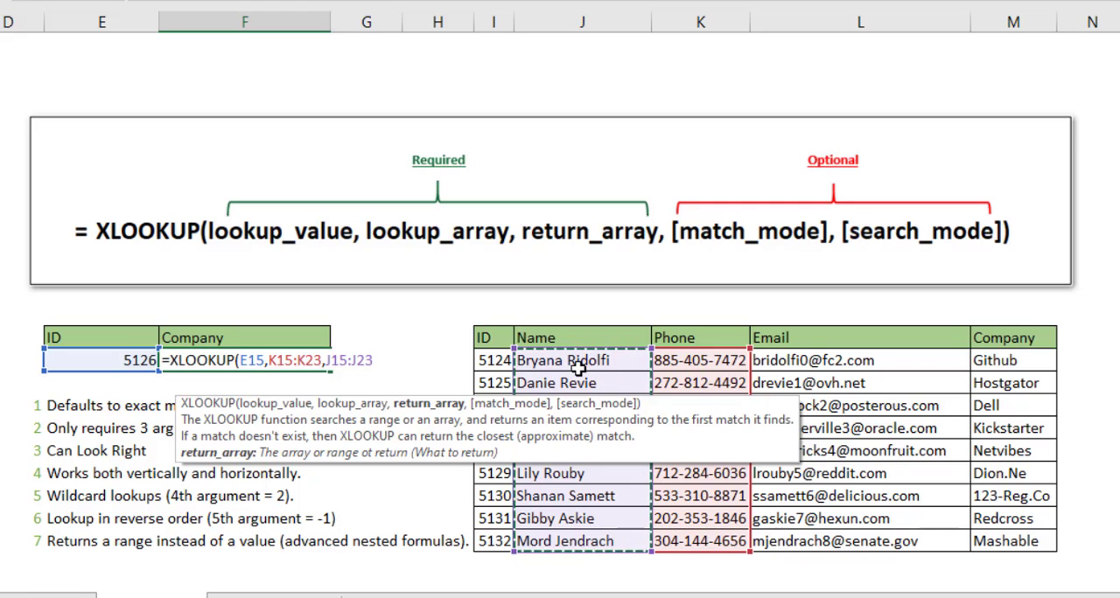
pyautogui.press('F2')
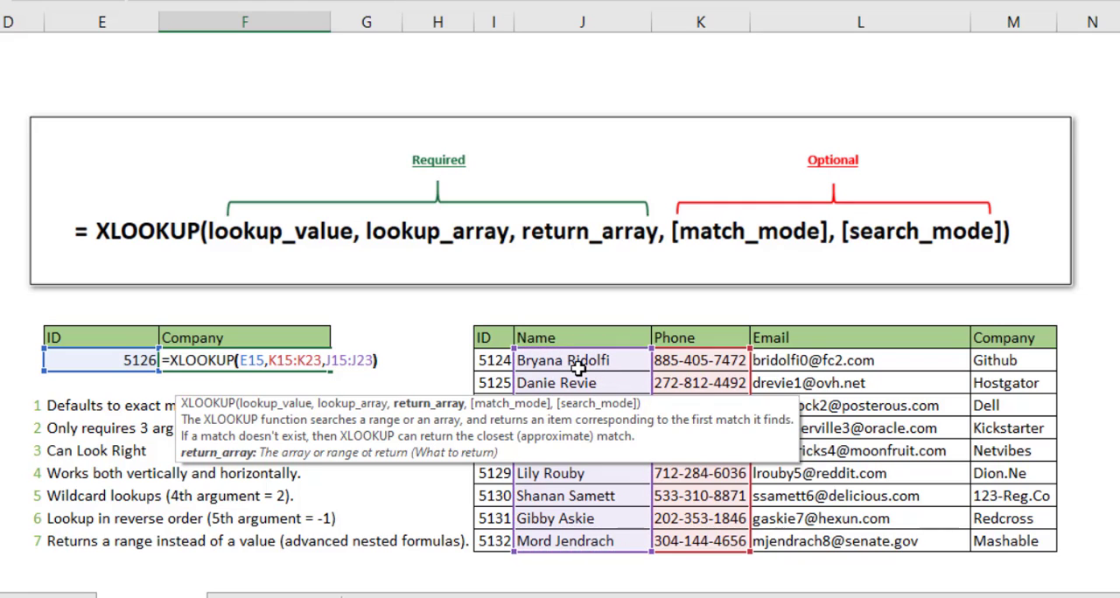
pyautogui.press('Return')
pyautogui.press('Up')
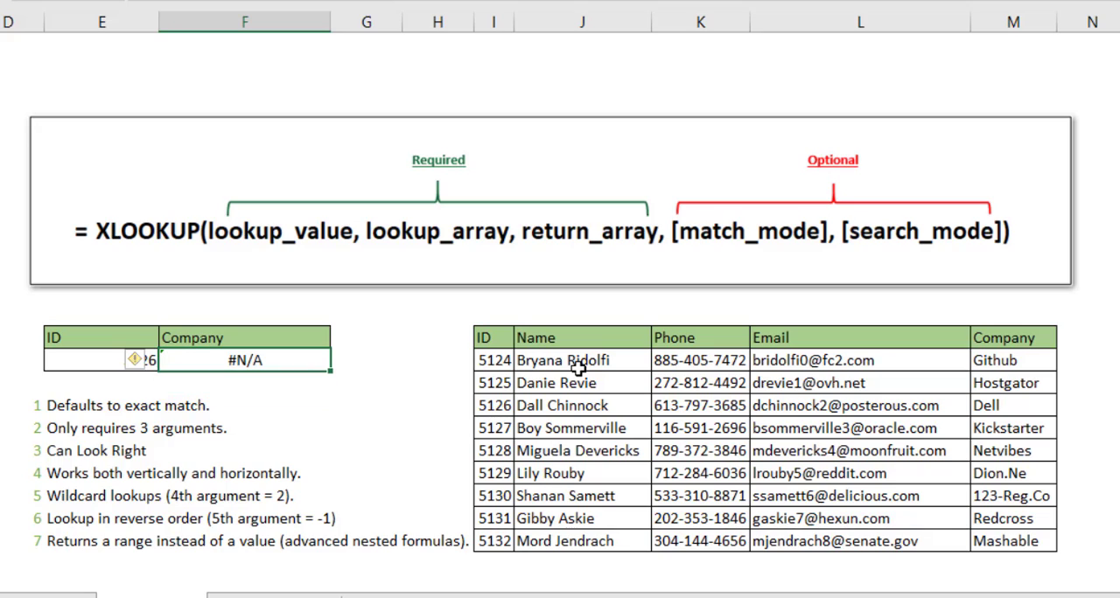
# Copy the second record's phone number from K16 into the lookup cell E15, and select the result cell F15
pyautogui.click(700, 383)
pyautogui.hotkey('ctrl', 'c')
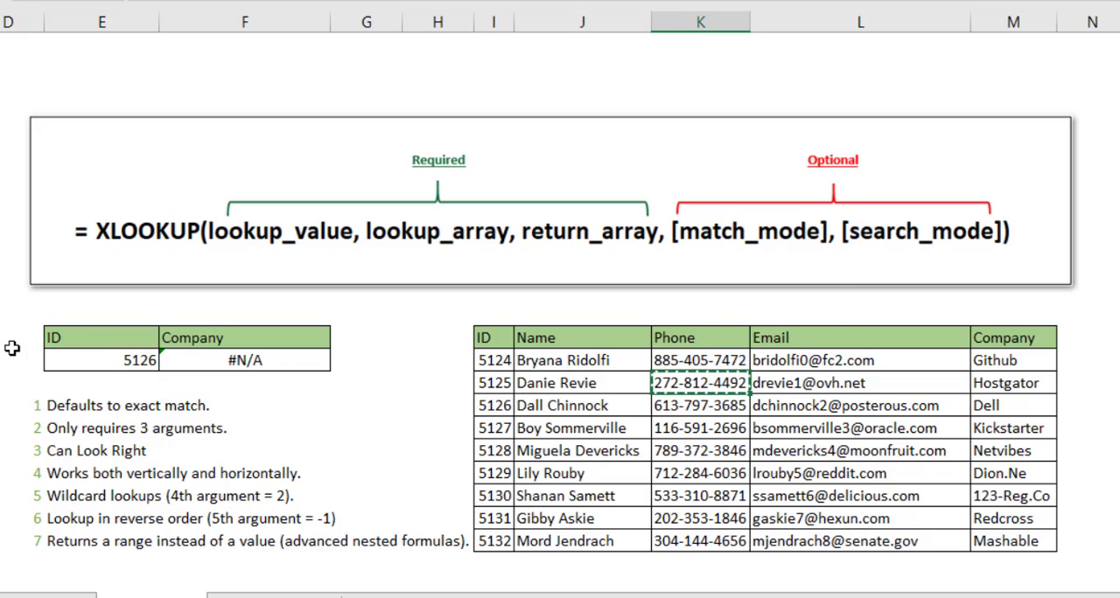
pyautogui.click(88, 364)
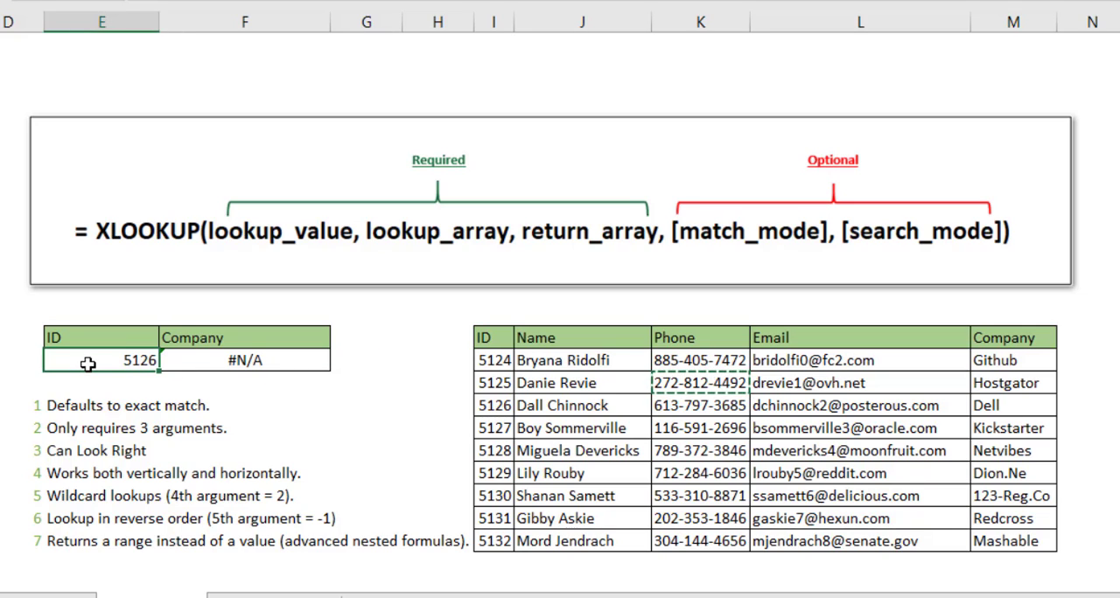
pyautogui.hotkey('ctrl', 'v')
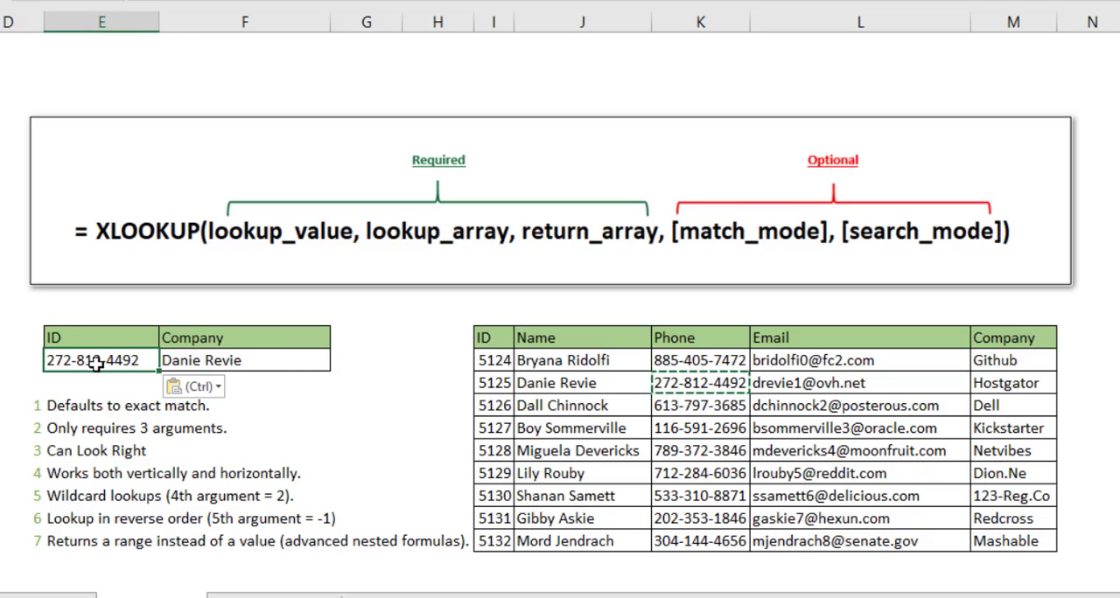
pyautogui.press('Right')
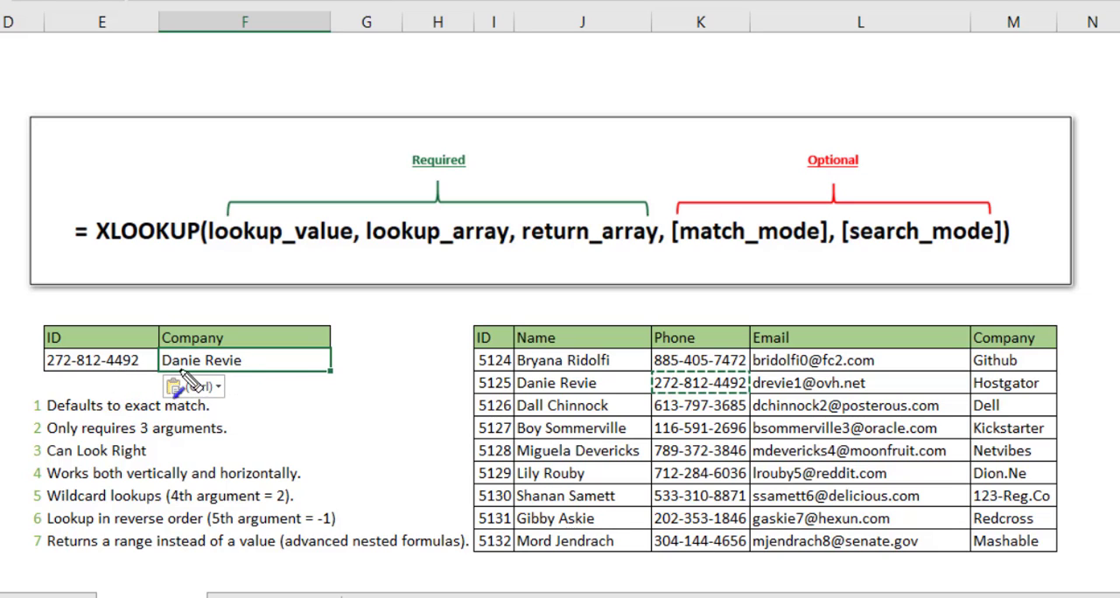
pyautogui.moveTo(336, 354); pyautogui.dragTo(516, 385)
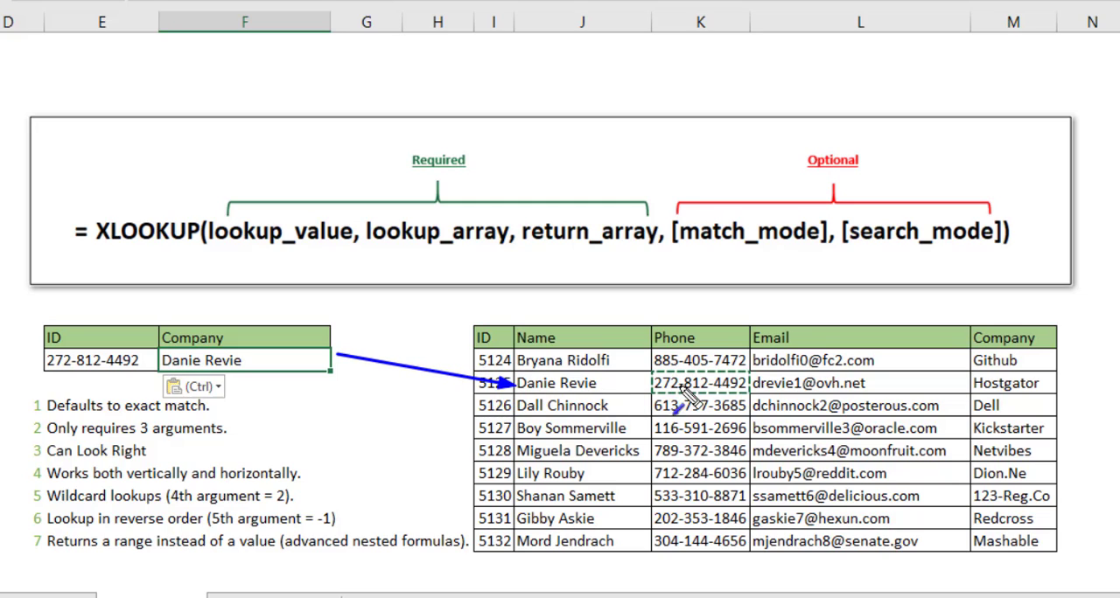
pyautogui.moveTo(702, 385); pyautogui.dragTo(586, 383)
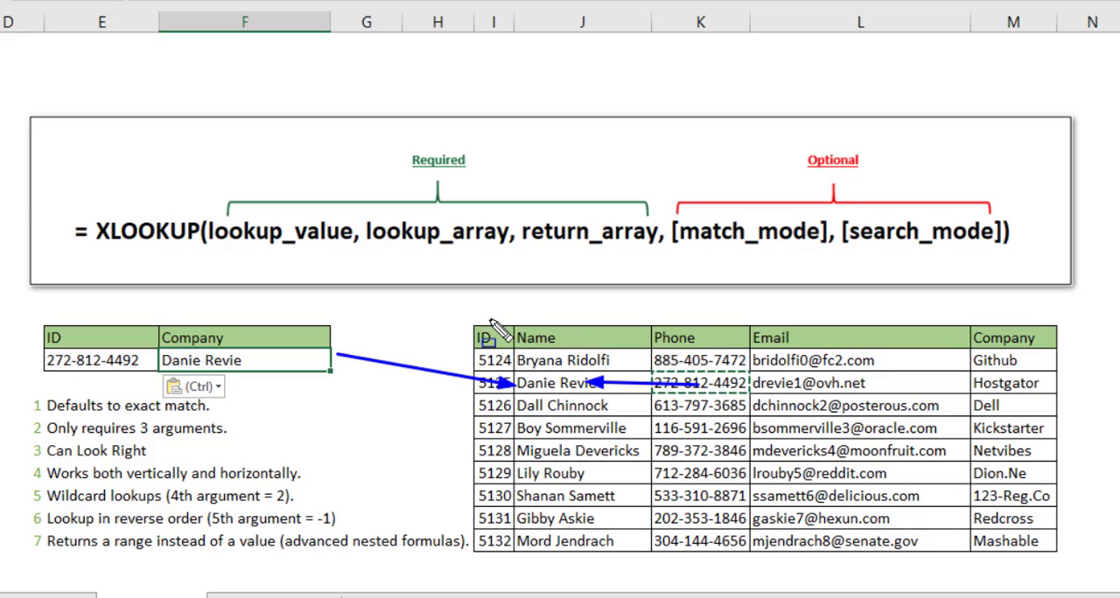
pyautogui.moveTo(461, 319)
pyautogui.mouseDown()
pyautogui.moveTo(1085, 492)
pyautogui.moveTo(1085, 573)
pyautogui.mouseUp()
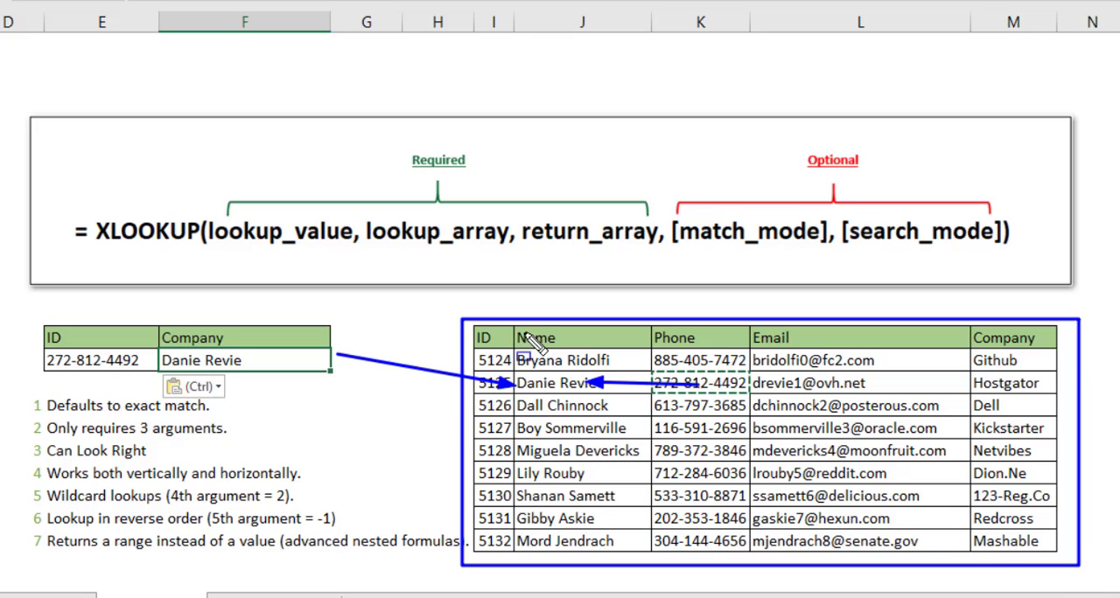
pyautogui.moveTo(518, 349); pyautogui.dragTo(569, 373)
pyautogui.moveTo(623, 472)
pyautogui.mouseDown()
pyautogui.moveTo(648, 567)
pyautogui.moveTo(658, 567)
pyautogui.mouseUp()
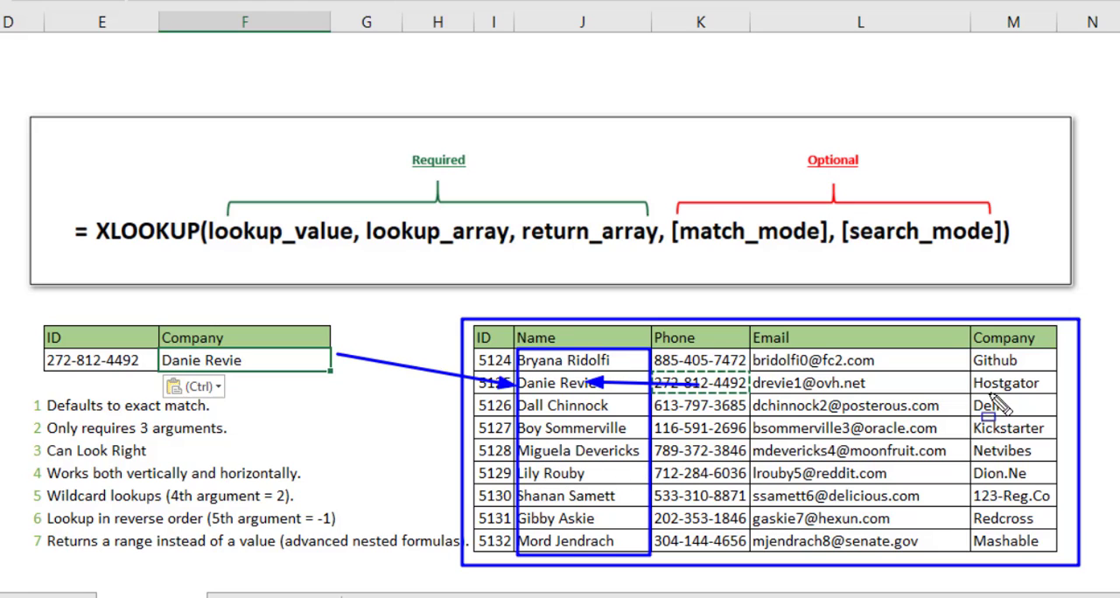
pyautogui.moveTo(976, 352); pyautogui.dragTo(1054, 544)
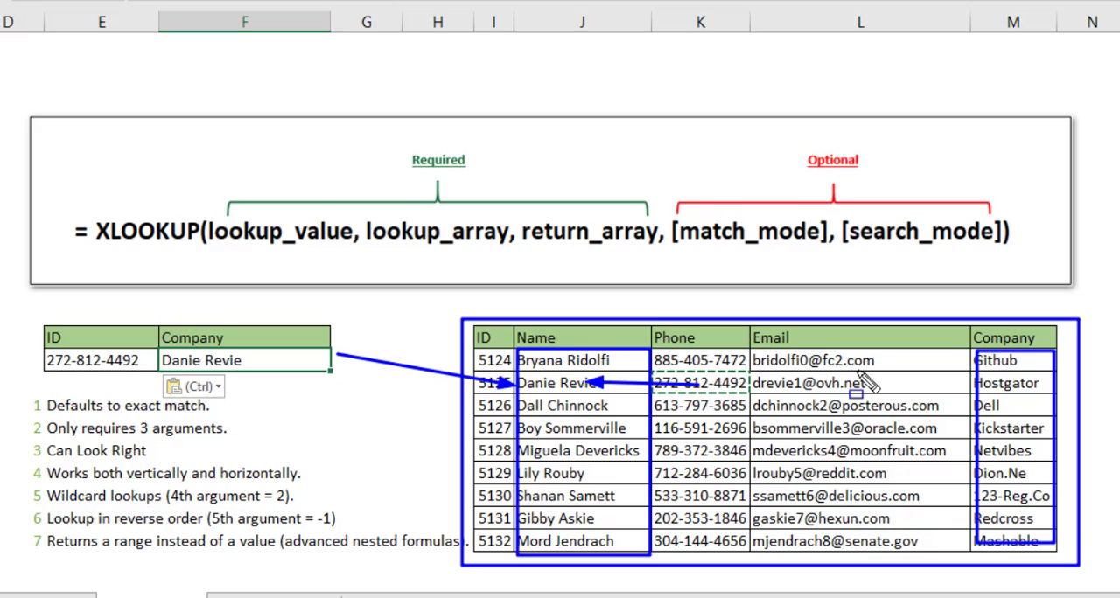
pyautogui.moveTo(400, 388); pyautogui.dragTo(299, 461)
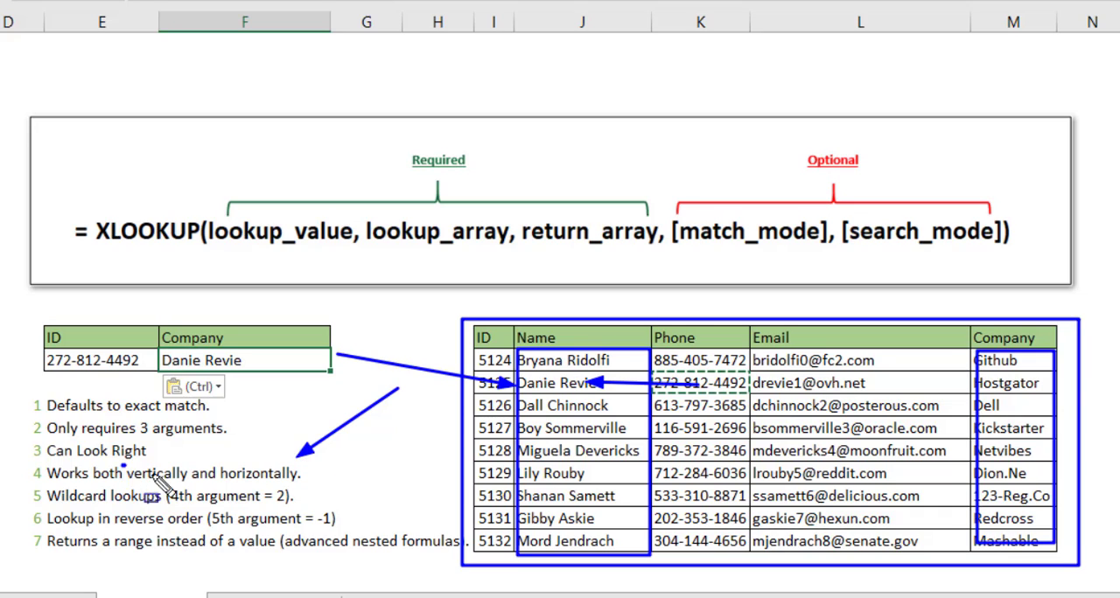
pyautogui.moveTo(123, 464)
pyautogui.mouseDown()
pyautogui.moveTo(186, 487)
pyautogui.moveTo(305, 492)
pyautogui.mouseUp()
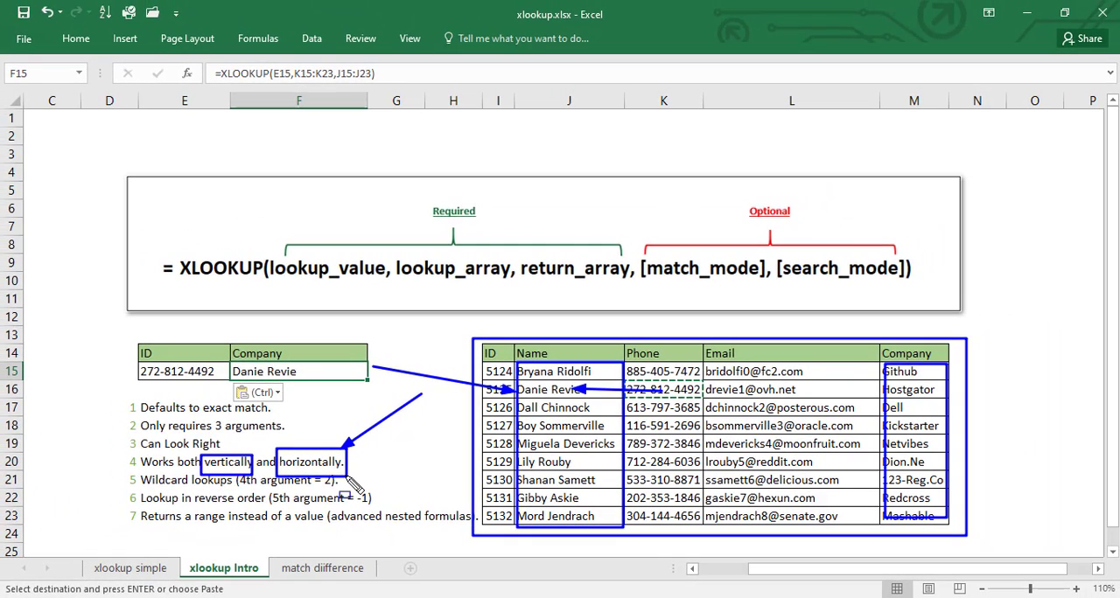
# Copy the whole data table I14:M23, including its header row
pyautogui.click(494, 357)
pyautogui.hotkey('ctrl', 'shift', 'Right')
pyautogui.hotkey('ctrl', 'shift', 'Down')
pyautogui.hotkey('ctrl', 'c')
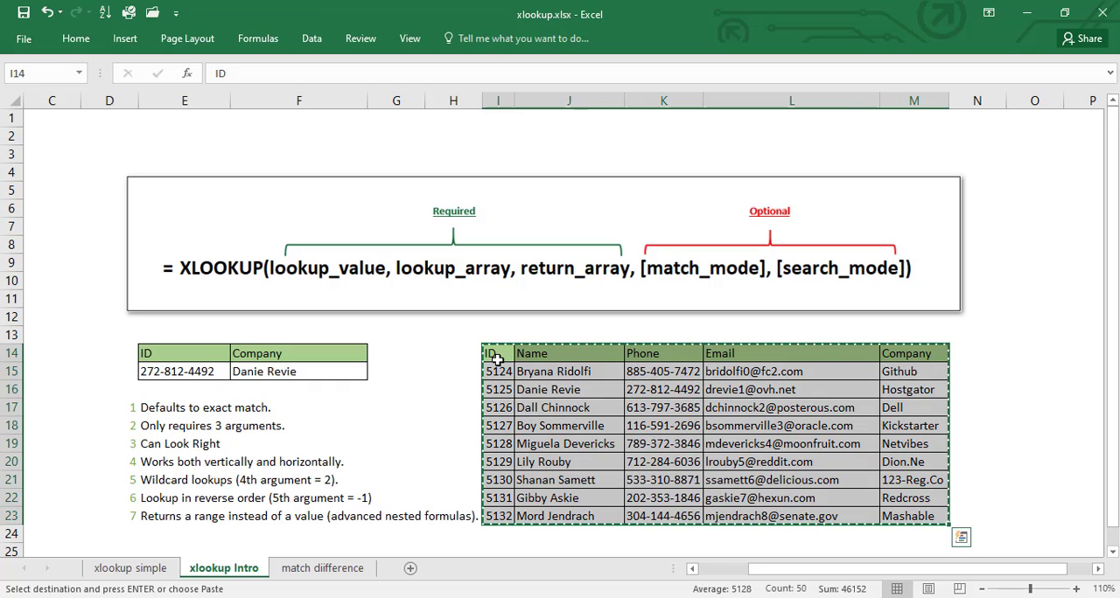
# Paste the copied data table at E31 with Paste Special, transposing its rows and columns
pyautogui.press('Down')
pyautogui.press('Down')
pyautogui.press('Down')
pyautogui.press('Down')
pyautogui.press('Down')
pyautogui.press('Down')
pyautogui.press('Down')
pyautogui.press('Down')
pyautogui.press('Down')
pyautogui.press('Down')
pyautogui.press('Down')
pyautogui.press('Down')
pyautogui.press('Down')
pyautogui.press('Down')
pyautogui.press('Down')
pyautogui.press('Down')
pyautogui.press('Down')
pyautogui.press('Down')
pyautogui.press('Down')
pyautogui.press('Down')
pyautogui.press('Down')
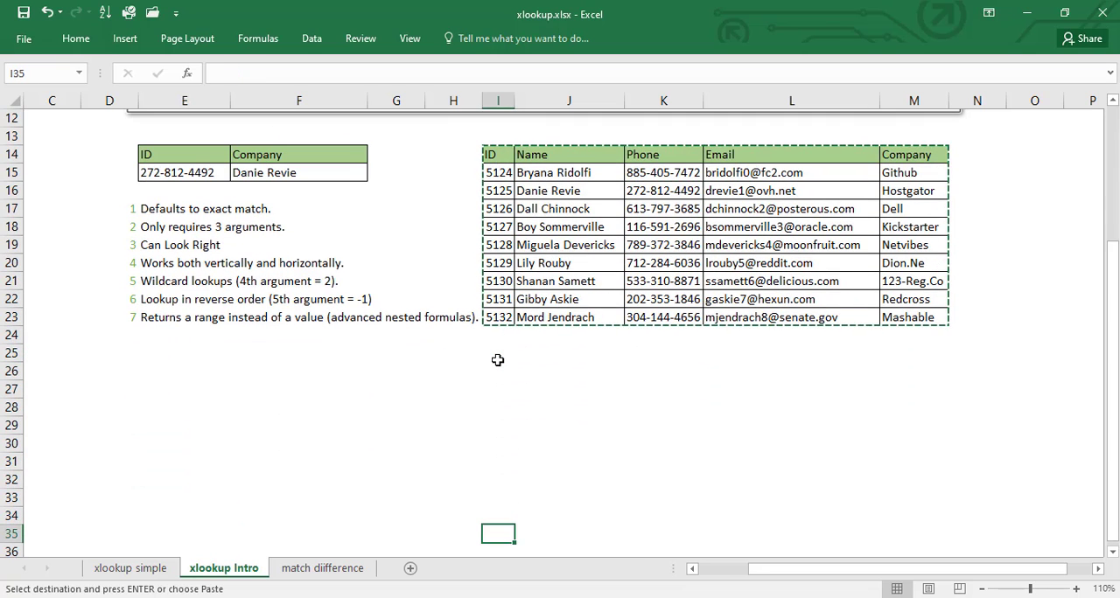
pyautogui.press('Left')
pyautogui.press('Left')
pyautogui.press('Left')
pyautogui.press('Left')
pyautogui.press('Up')
pyautogui.press('Up')
pyautogui.press('Up')
pyautogui.press('Up')
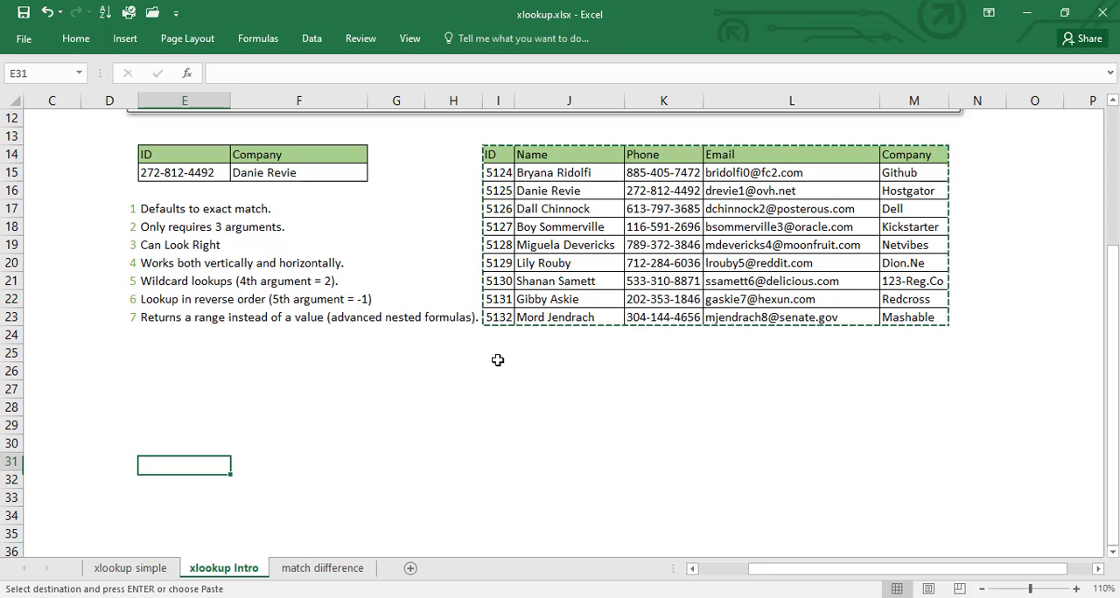
pyautogui.hotkey('ctrl', 'alt', 'v')
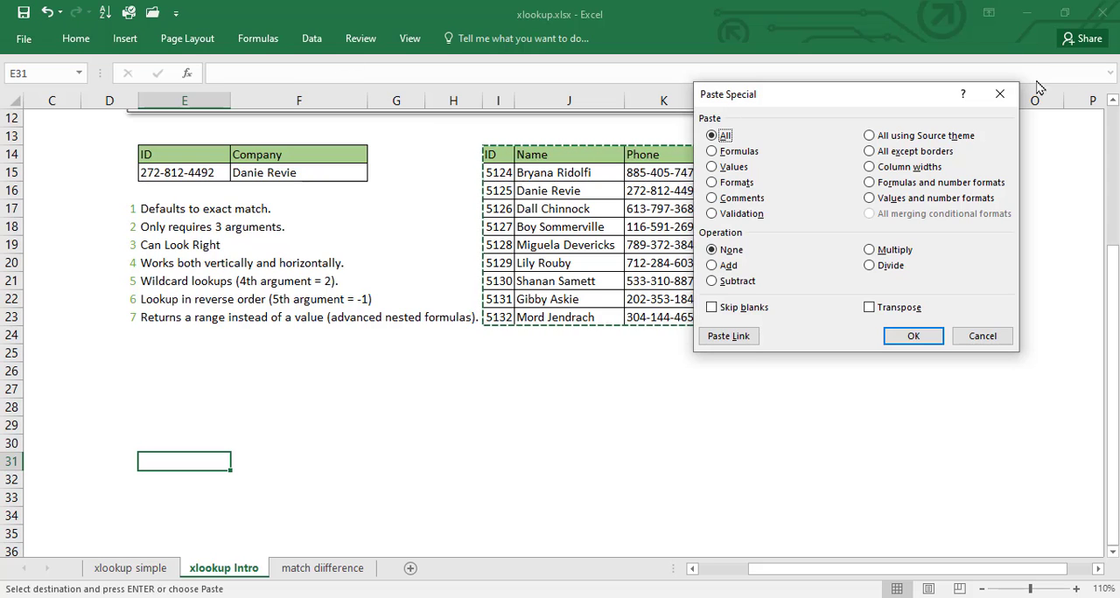
pyautogui.click(999, 94)
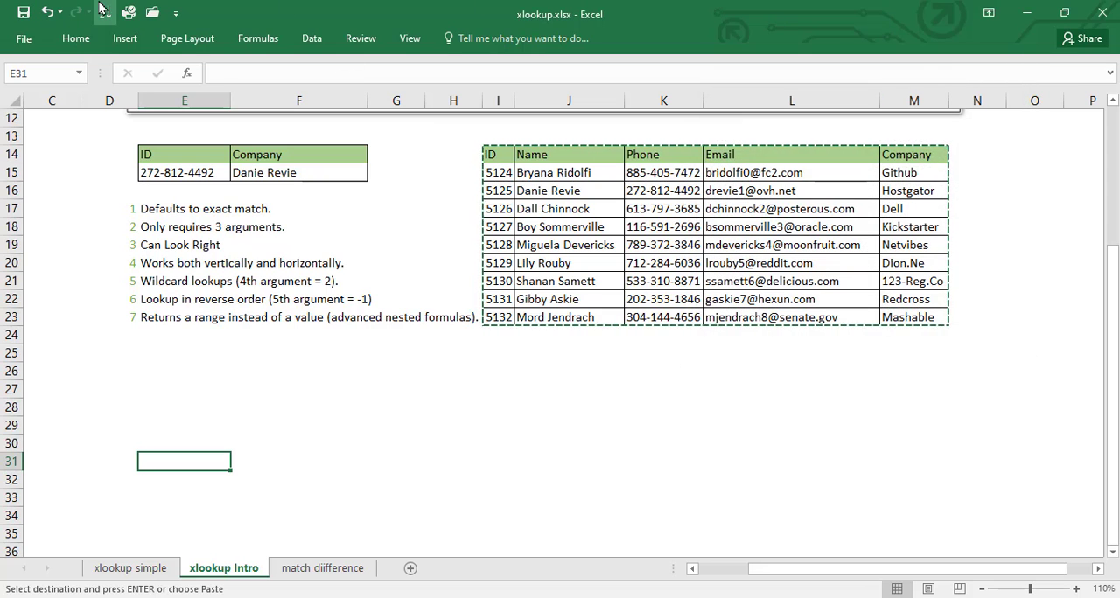
pyautogui.click(75, 39)
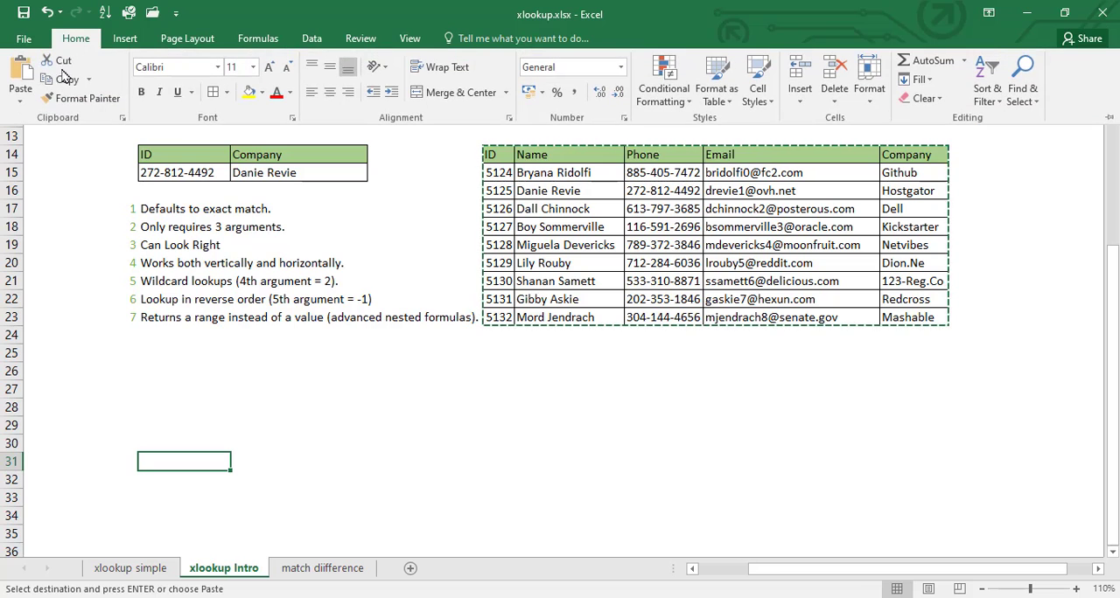
pyautogui.click(21, 103)
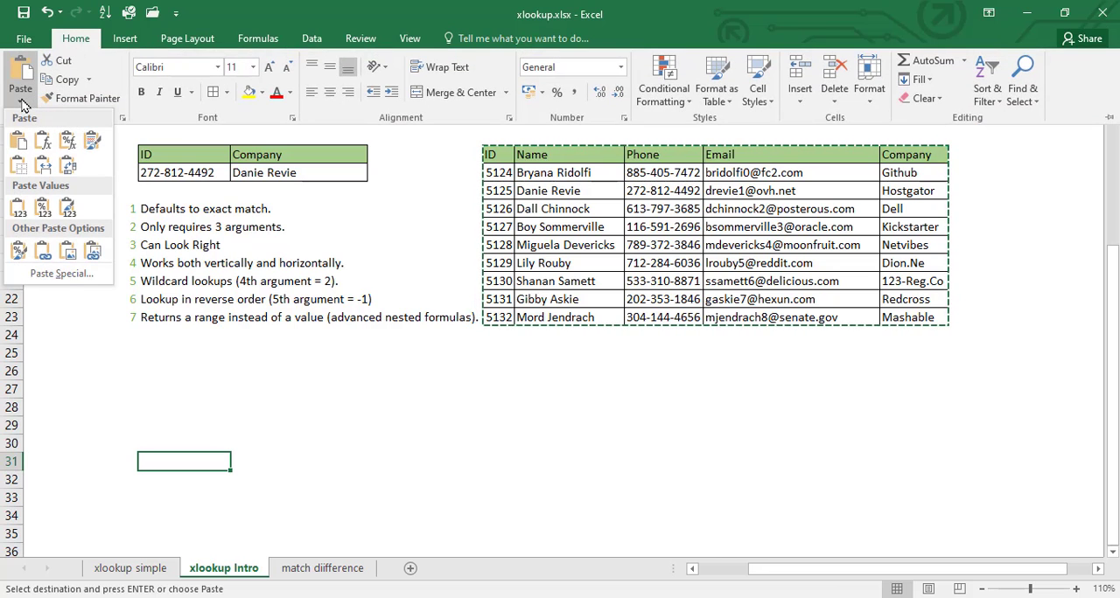
pyautogui.click(58, 274)
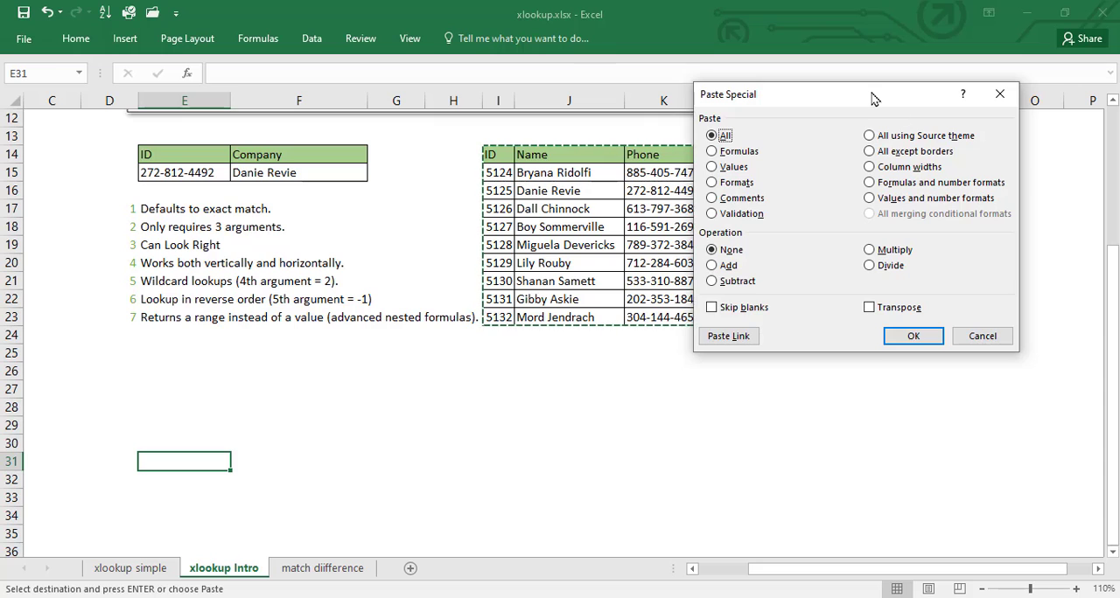
pyautogui.moveTo(871, 98); pyautogui.dragTo(521, 144)
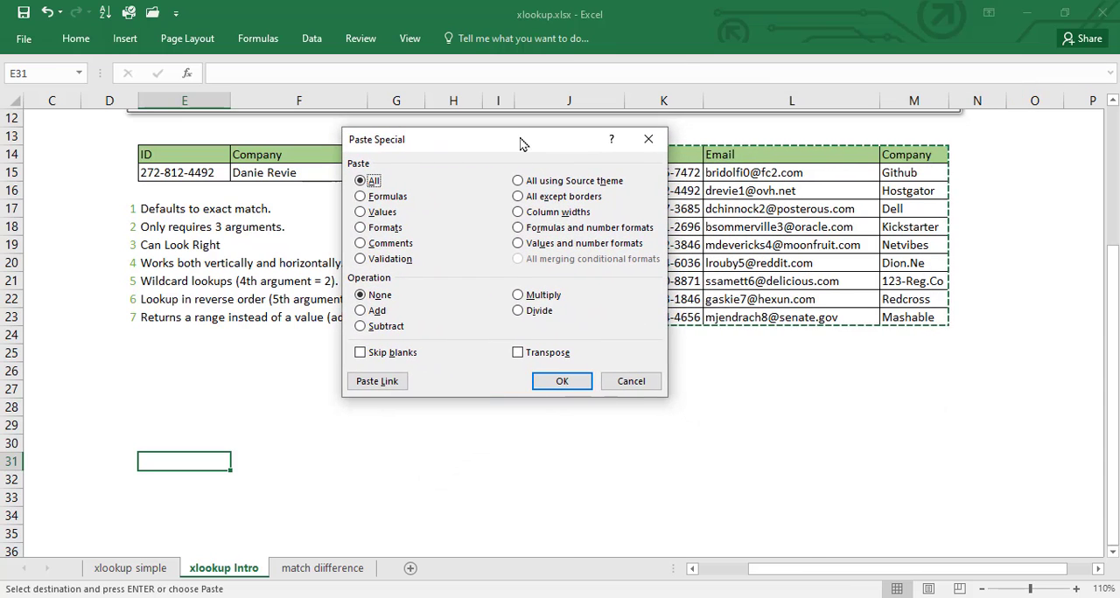
pyautogui.click(517, 353)
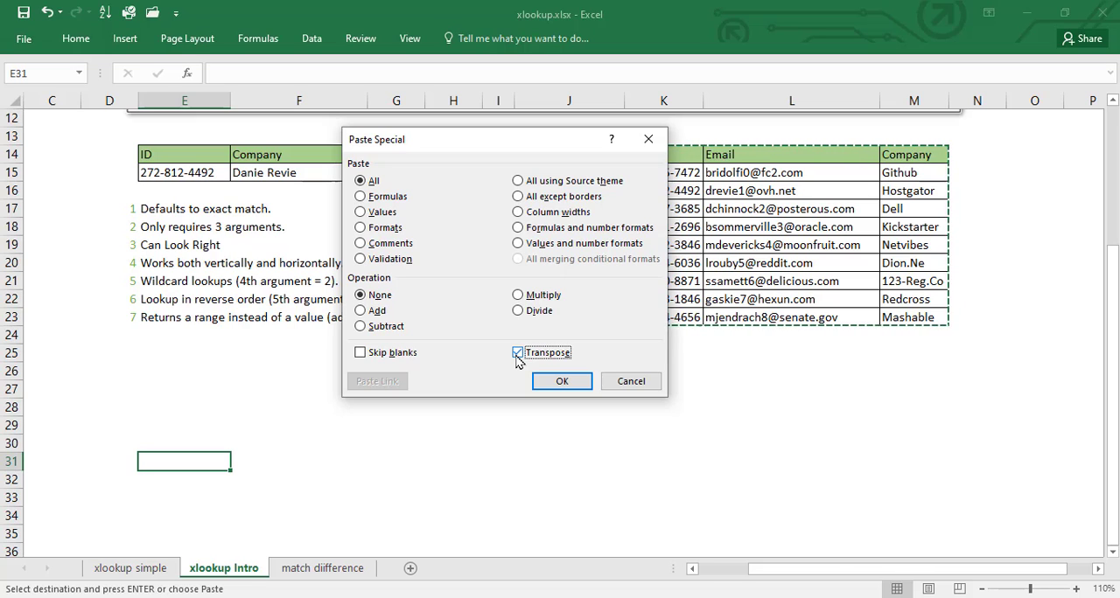
pyautogui.click(564, 382)
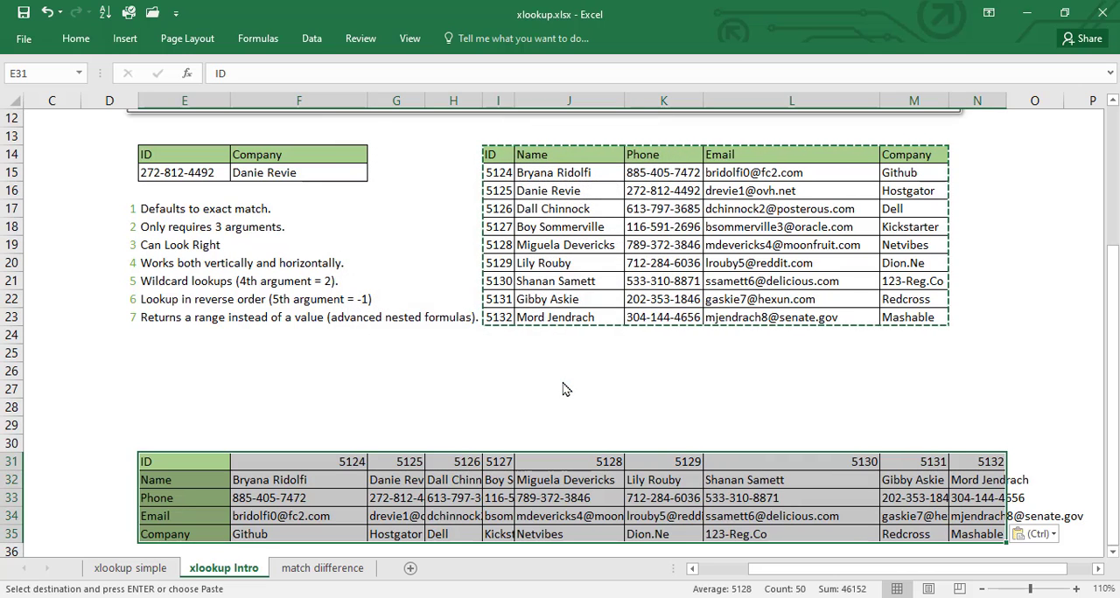
# Mark the original table's header row and the transposed copy's header column with on-screen rectangles for comparison
pyautogui.press('Down')
pyautogui.press('Down')
pyautogui.press('Down')
pyautogui.press('Down')
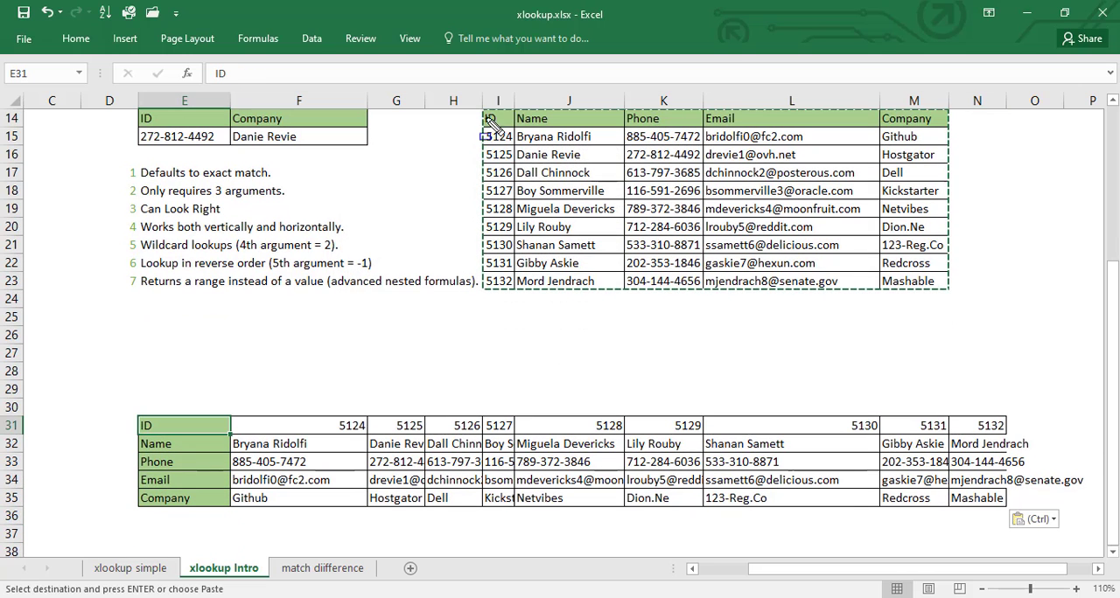
pyautogui.hotkey('ctrl', 'shift', 'd')
pyautogui.moveTo(468, 108); pyautogui.dragTo(987, 133)
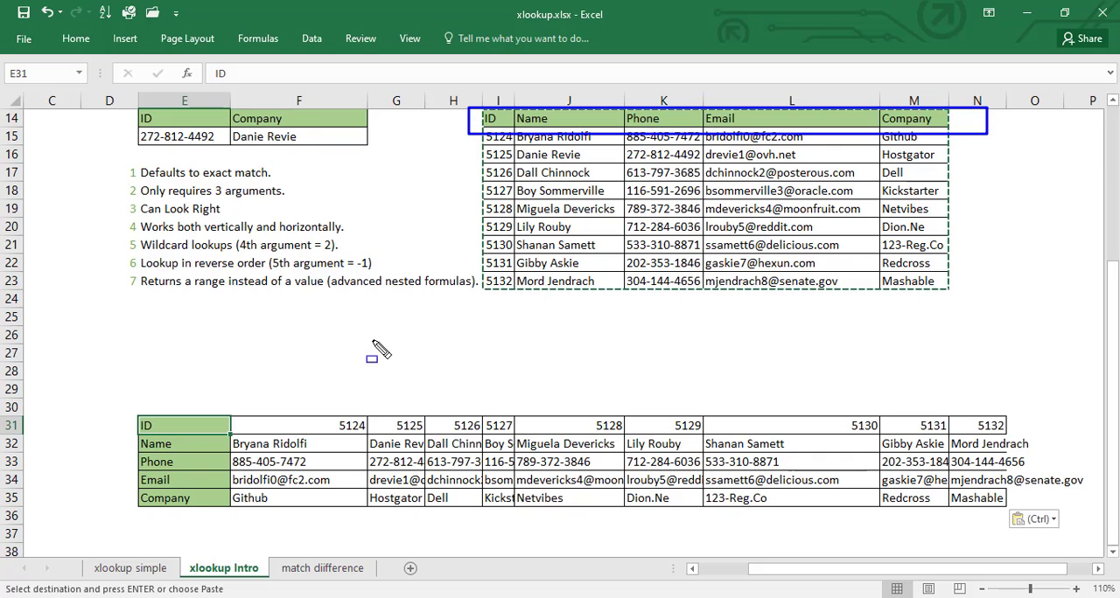
pyautogui.moveTo(129, 374)
pyautogui.mouseDown()
pyautogui.moveTo(234, 495)
pyautogui.moveTo(236, 551)
pyautogui.mouseUp()
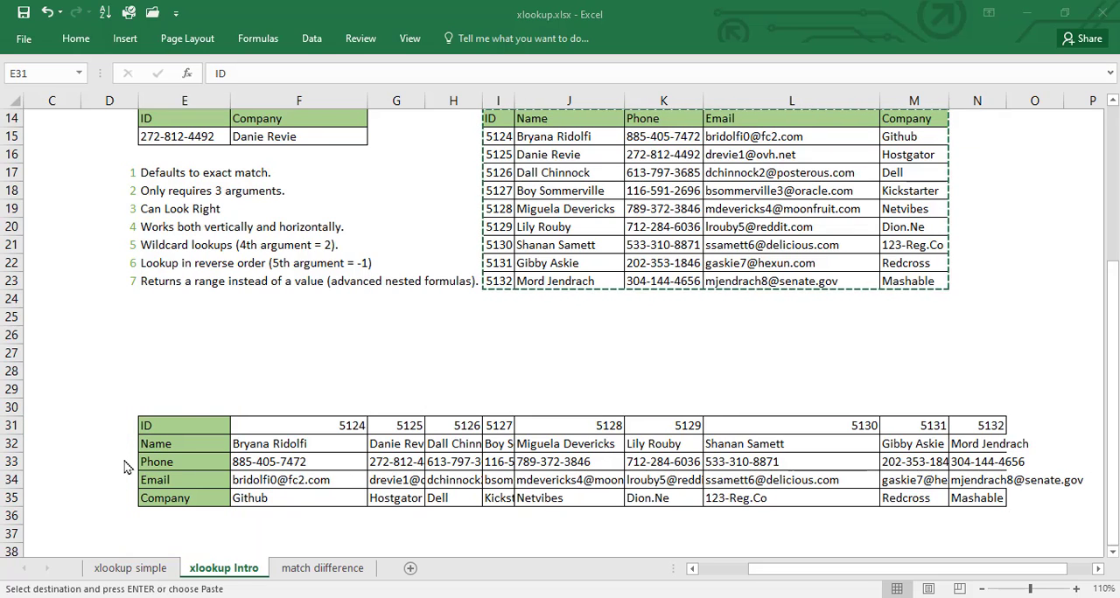
# Autofit the column widths to the transposed table E31:N35
pyautogui.click(189, 425)
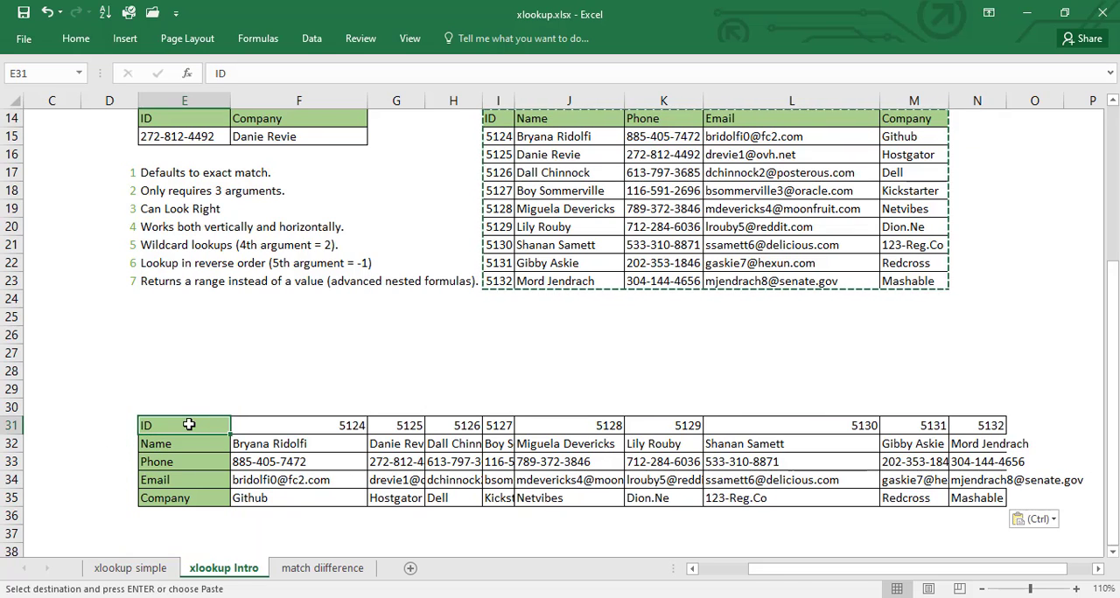
pyautogui.hotkey('ctrl', 'a')
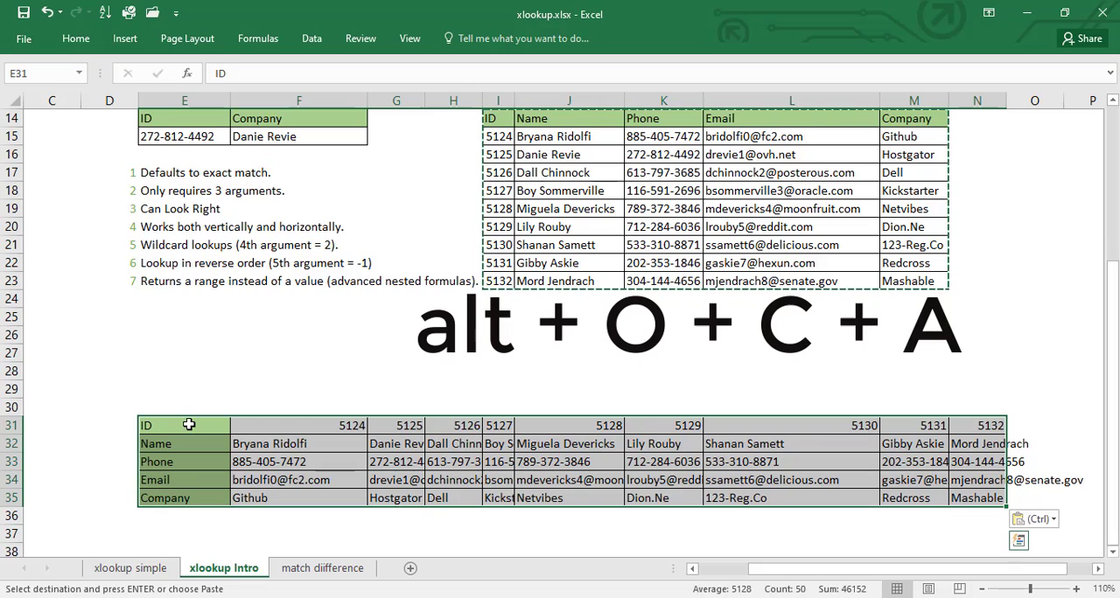
pyautogui.hotkey('alt', 'o')
pyautogui.press('c')
pyautogui.press('a')
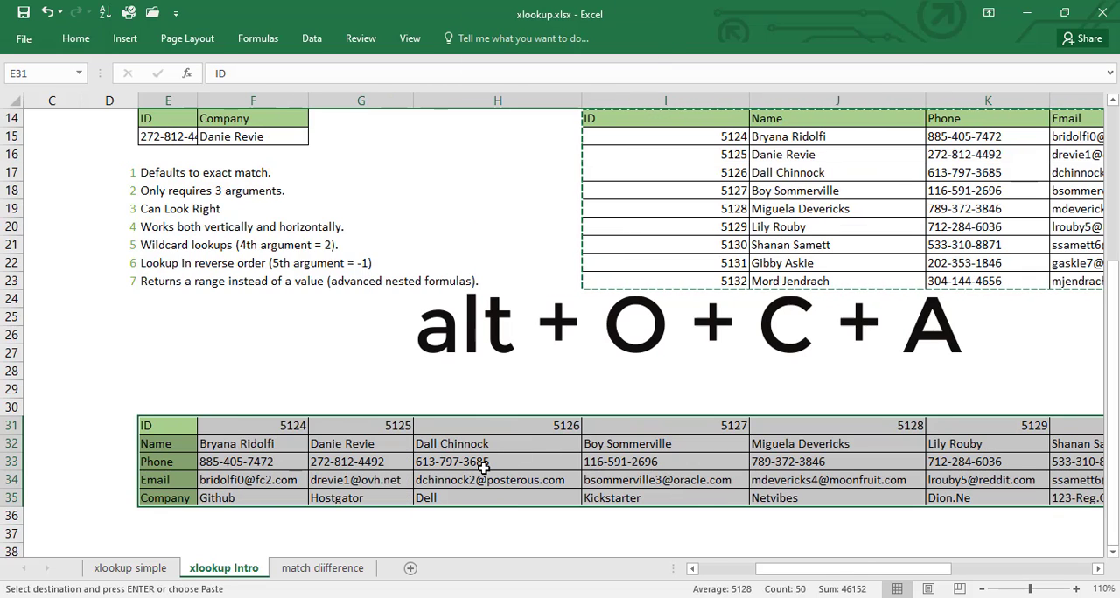
pyautogui.click(483, 468)
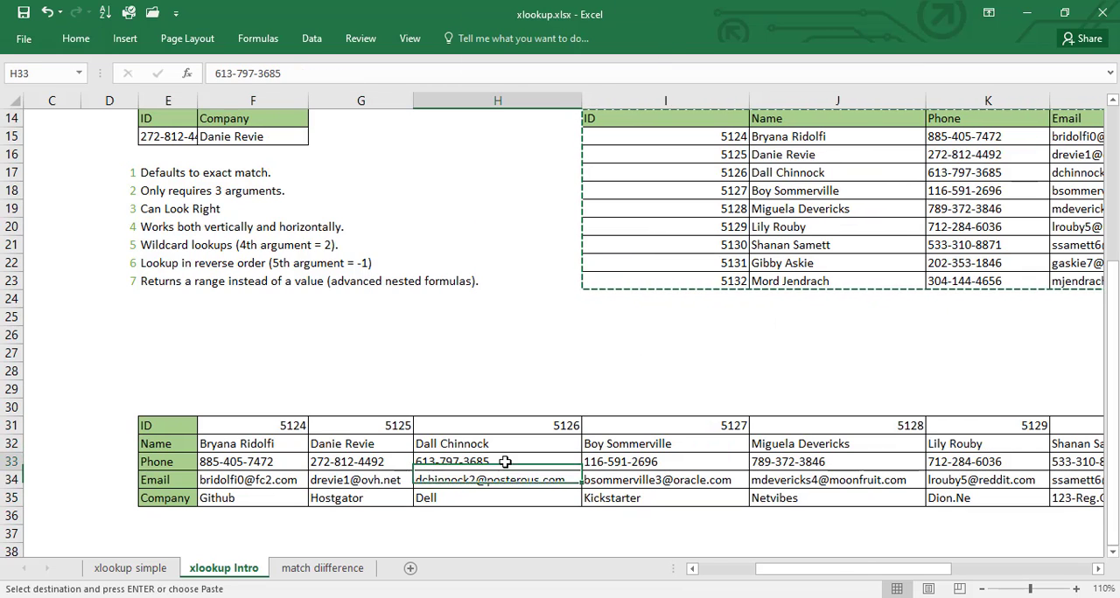
pyautogui.click(492, 481)
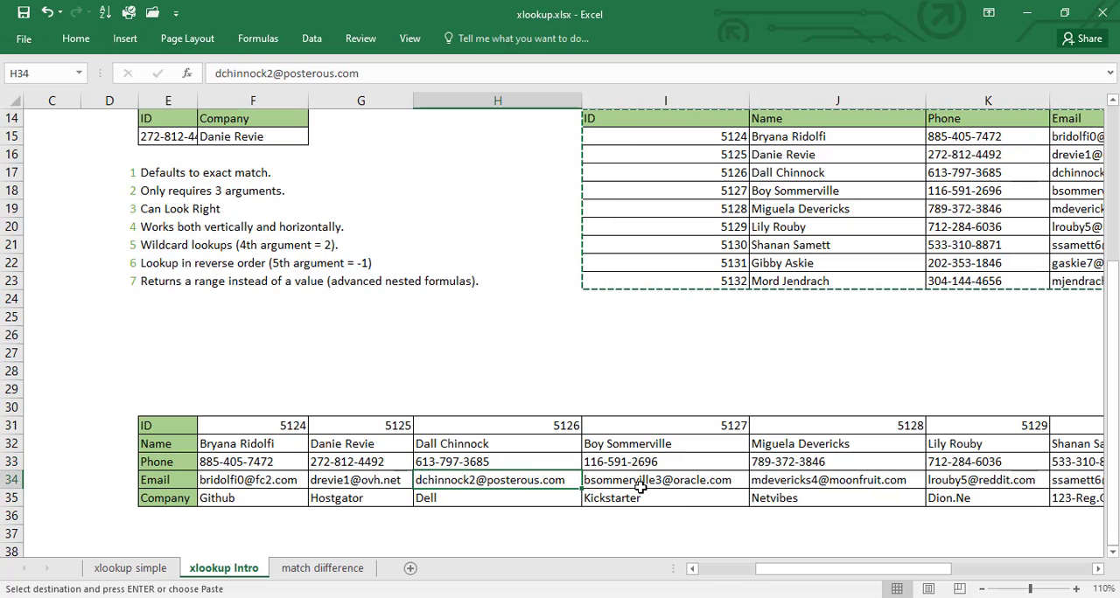
pyautogui.click(158, 428)
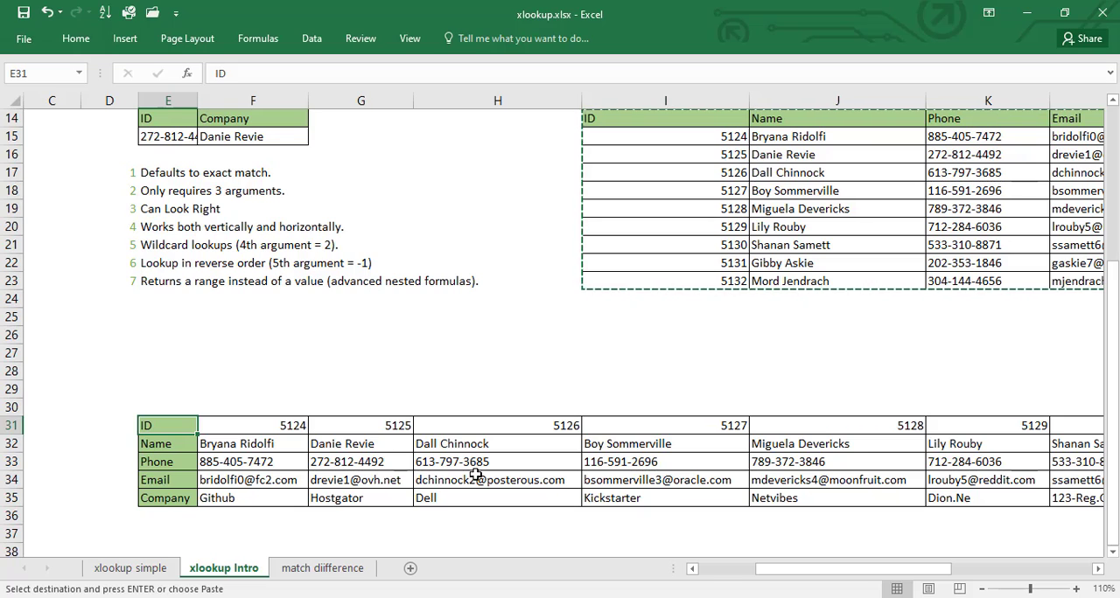
# Start an XLOOKUP formula in G38 with lookup value F38 and the transposed ID row F31:N31 as lookup array
pyautogui.click(392, 533)
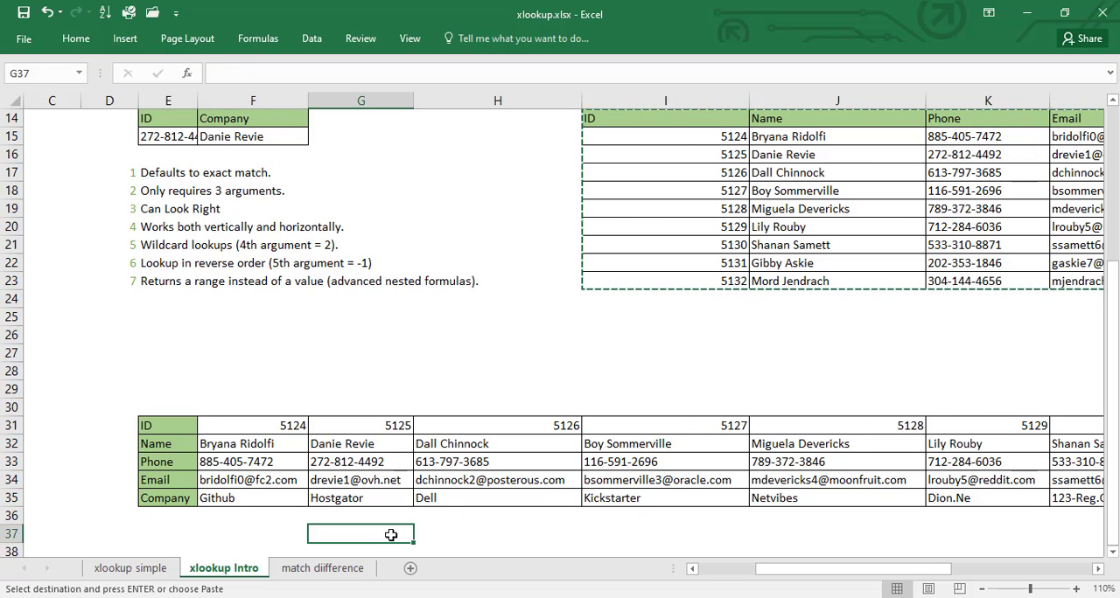
pyautogui.press('Down')
pyautogui.press('Down')
pyautogui.press('Down')
pyautogui.press('Down')
pyautogui.press('Down')
pyautogui.press('Down')
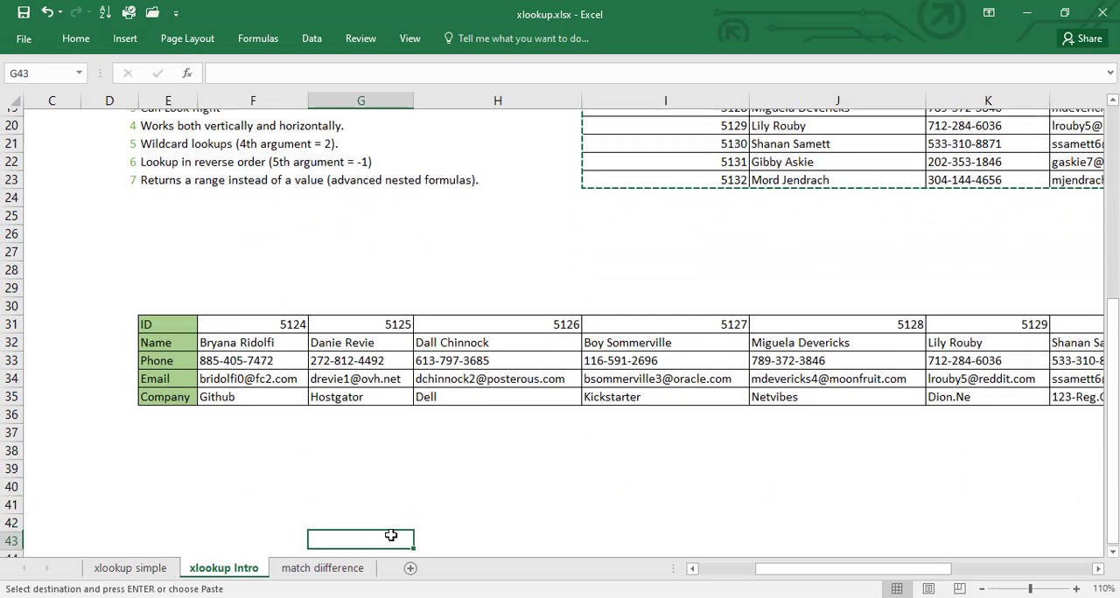
pyautogui.press('Down')
pyautogui.press('Up')
pyautogui.press('Up')
pyautogui.press('Up')
pyautogui.press('Up')
pyautogui.press('Up')
pyautogui.press('Up')
pyautogui.press('Up')
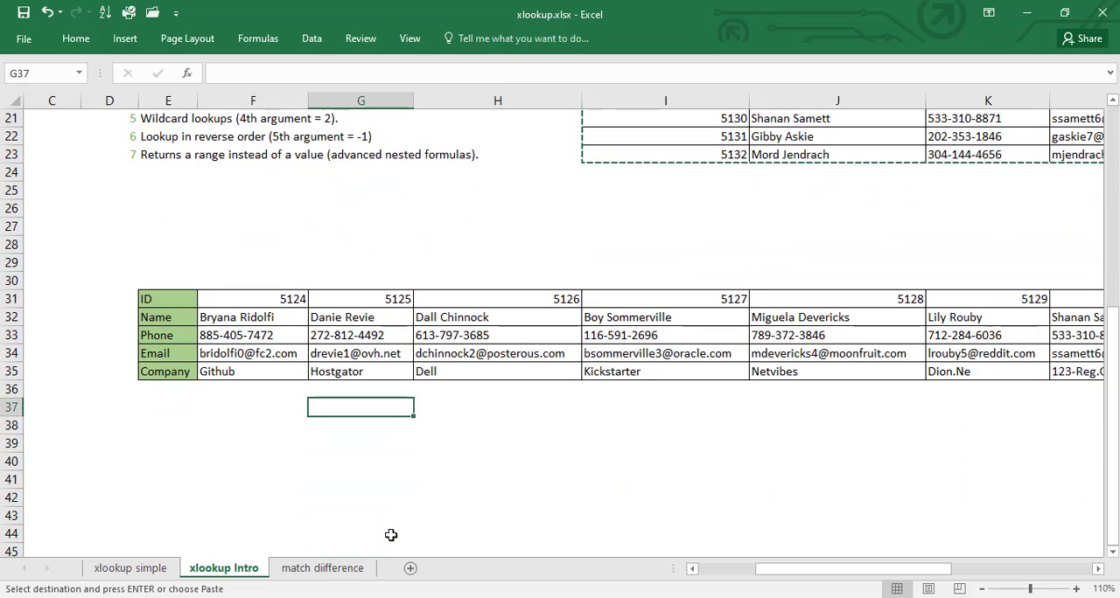
pyautogui.press('Down')
pyautogui.write('=')
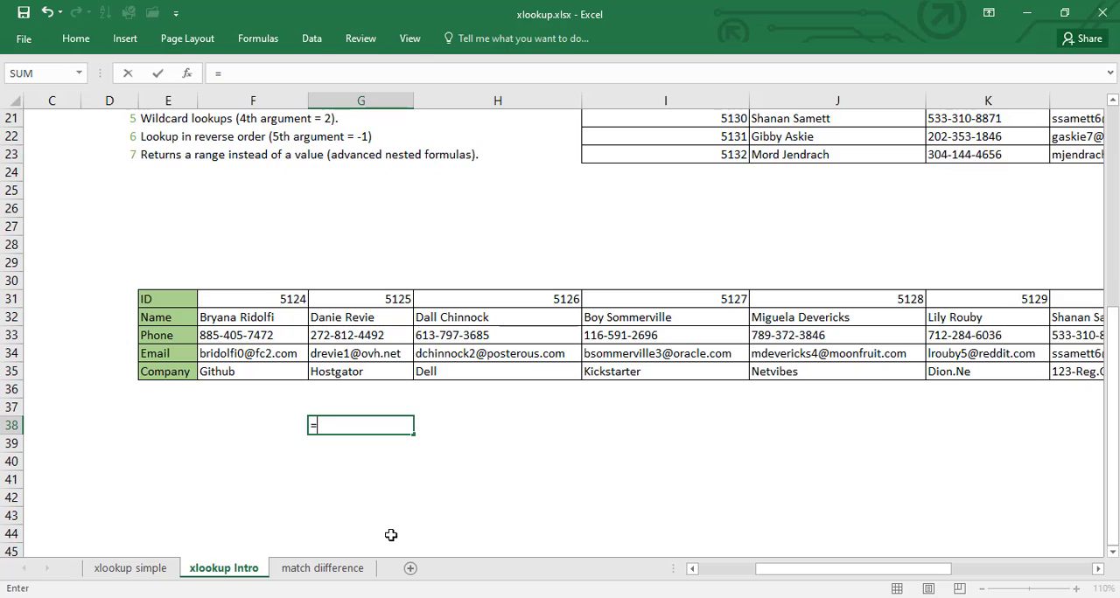
pyautogui.write('xlo')
pyautogui.press('Tab')
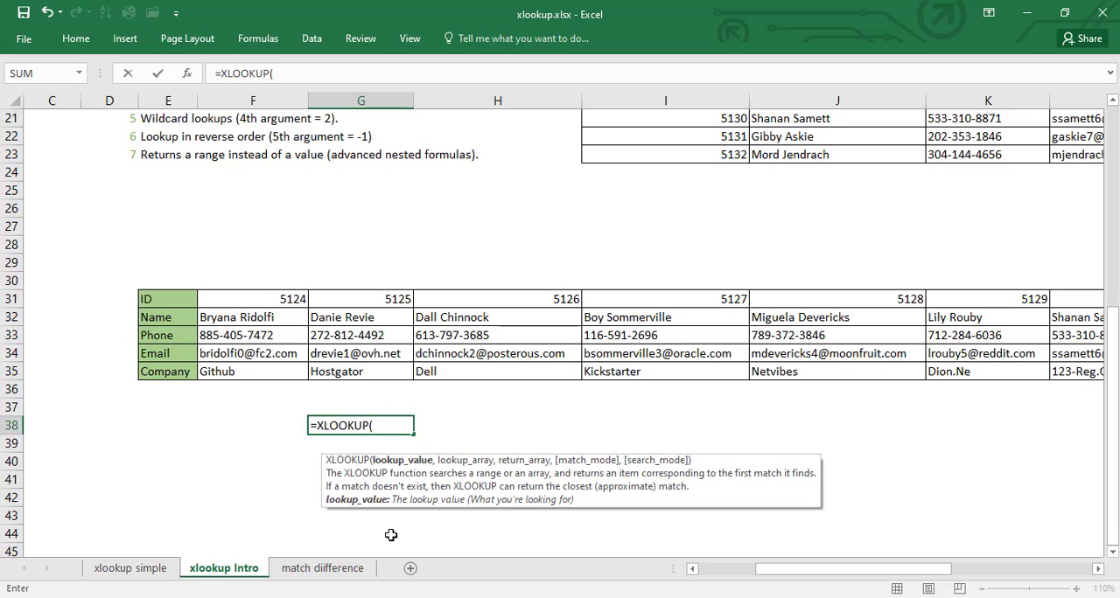
pyautogui.click(268, 426)
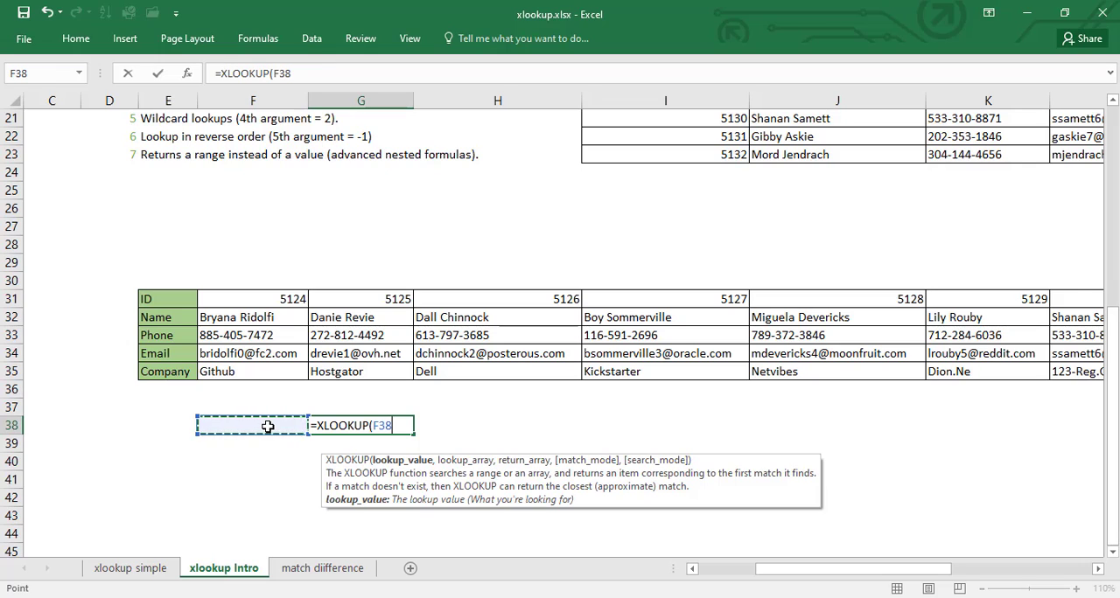
pyautogui.write(',')
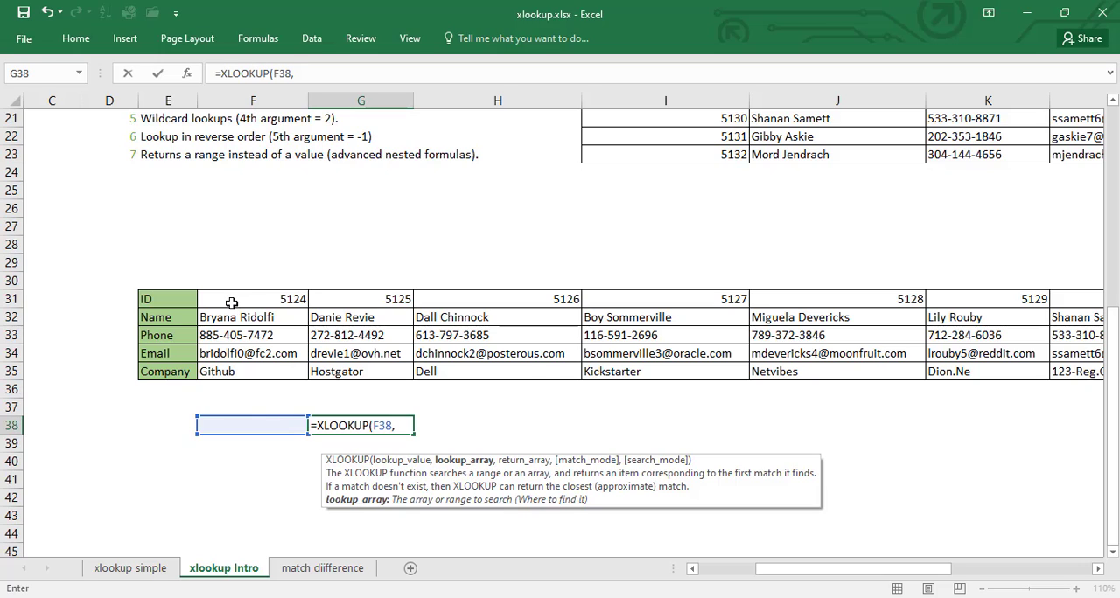
pyautogui.moveTo(230, 300); pyautogui.dragTo(890, 300)
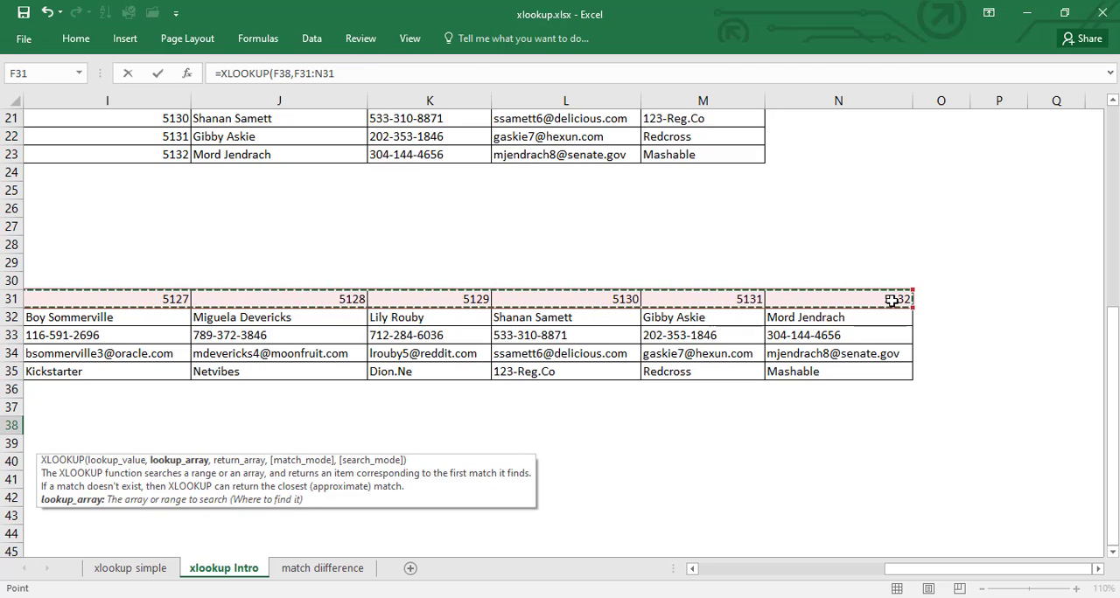
pyautogui.write(',')
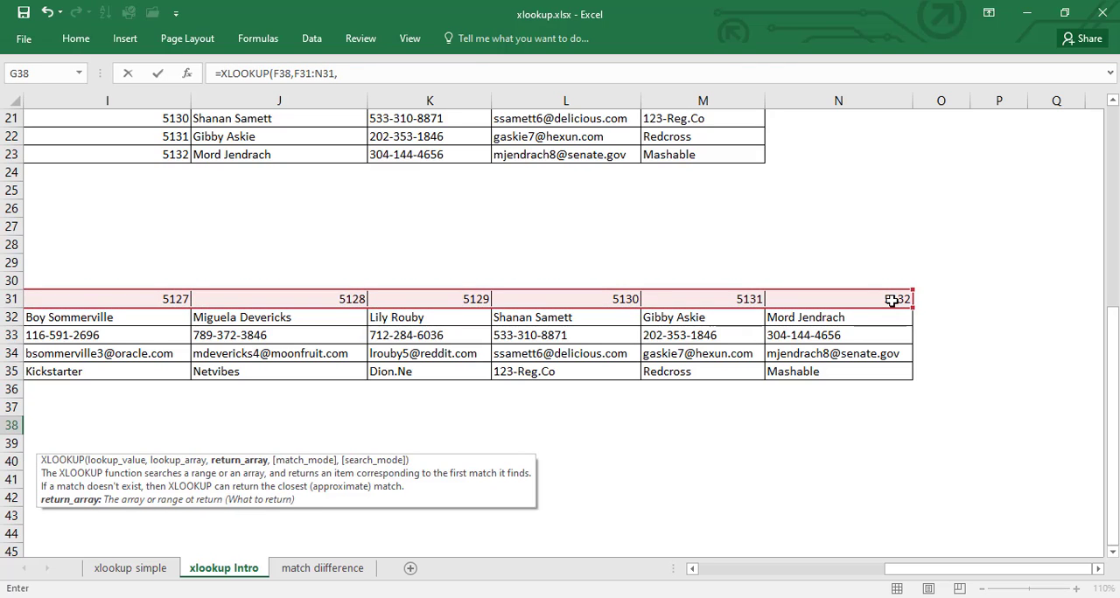
# Complete the G38 formula with the email row F34:N34 as return array, and select the result cell
pyautogui.press('Left')
pyautogui.press('Left')
pyautogui.press('Right')
pyautogui.press('Right')
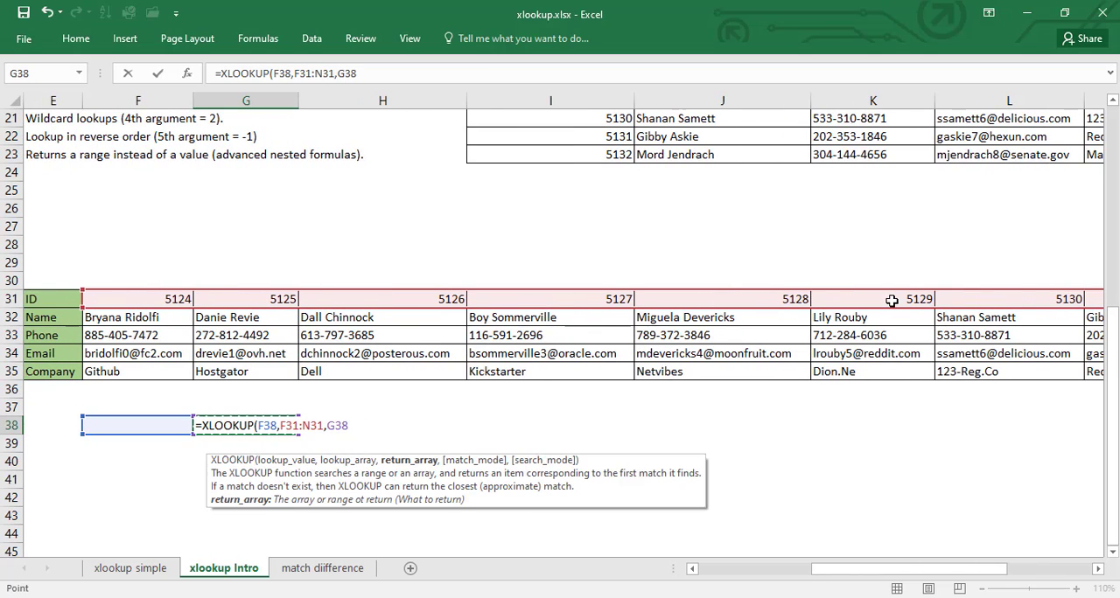
pyautogui.press('Left')
pyautogui.press('Left')
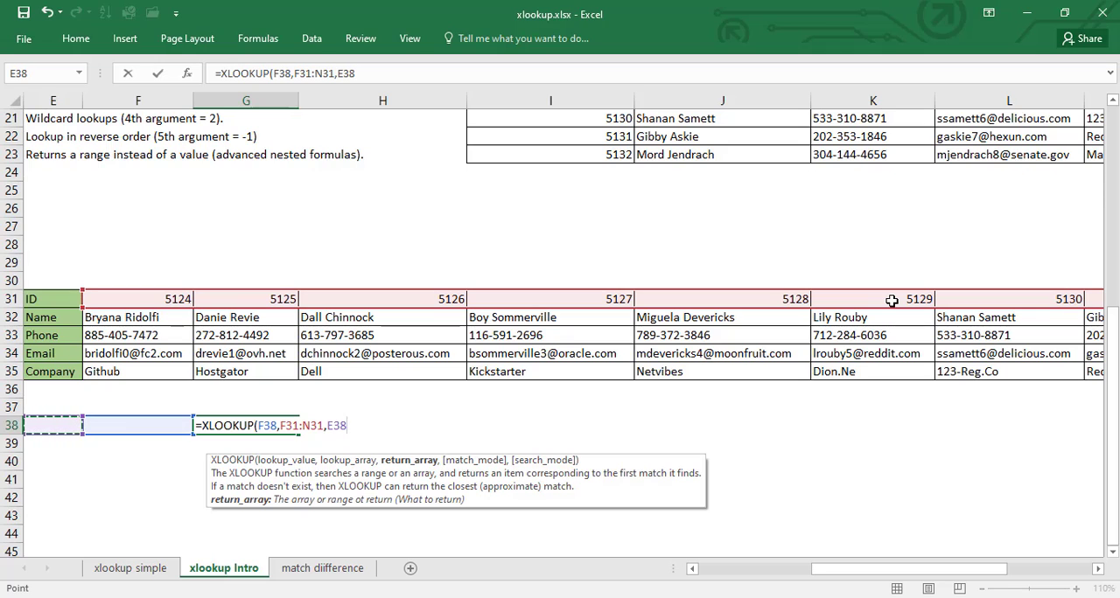
pyautogui.press('Up')
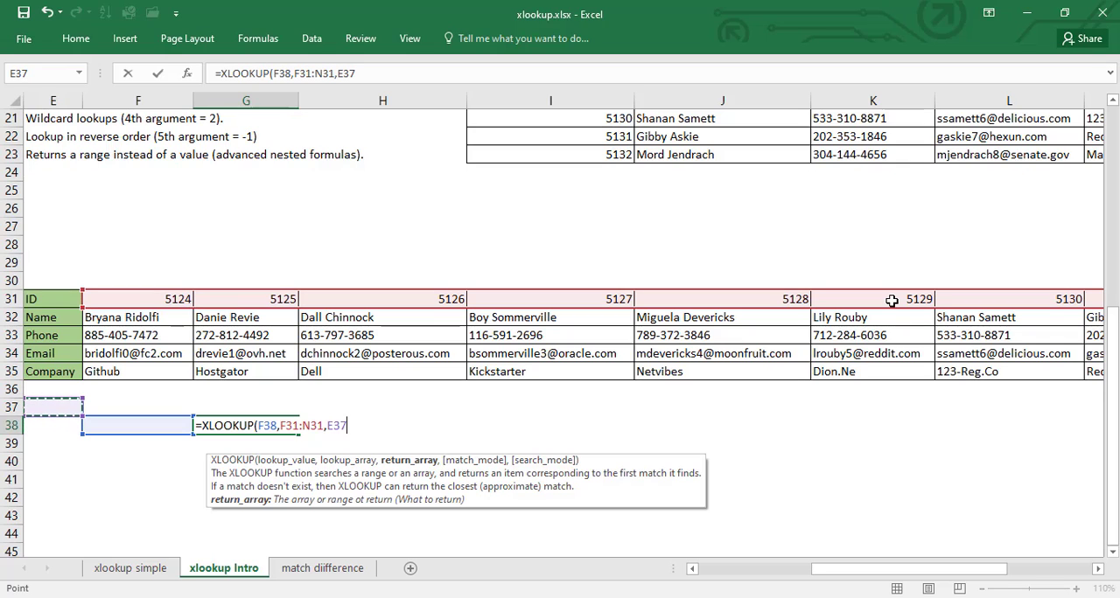
pyautogui.press('Up')
pyautogui.press('Up')
pyautogui.press('Up')
pyautogui.press('Right')
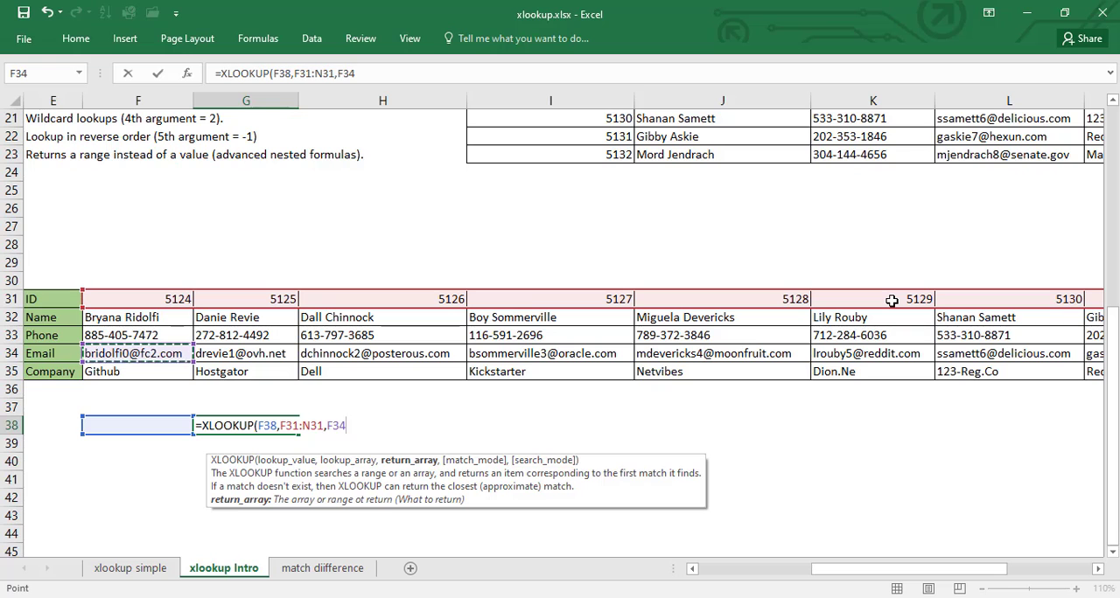
pyautogui.hotkey('ctrl', 'shift', 'Right')
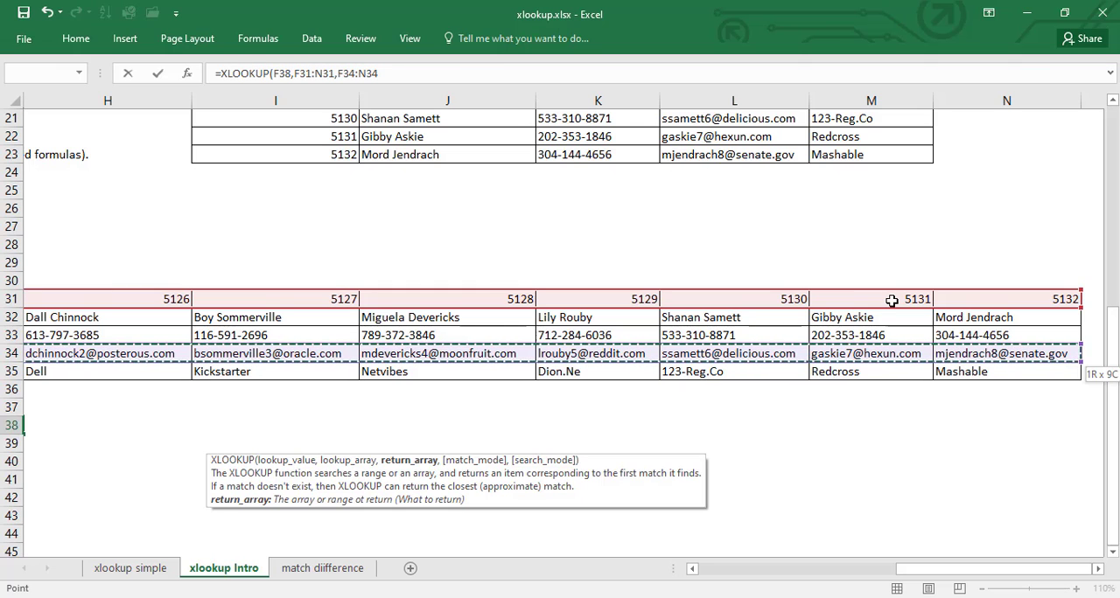
pyautogui.press('Return')
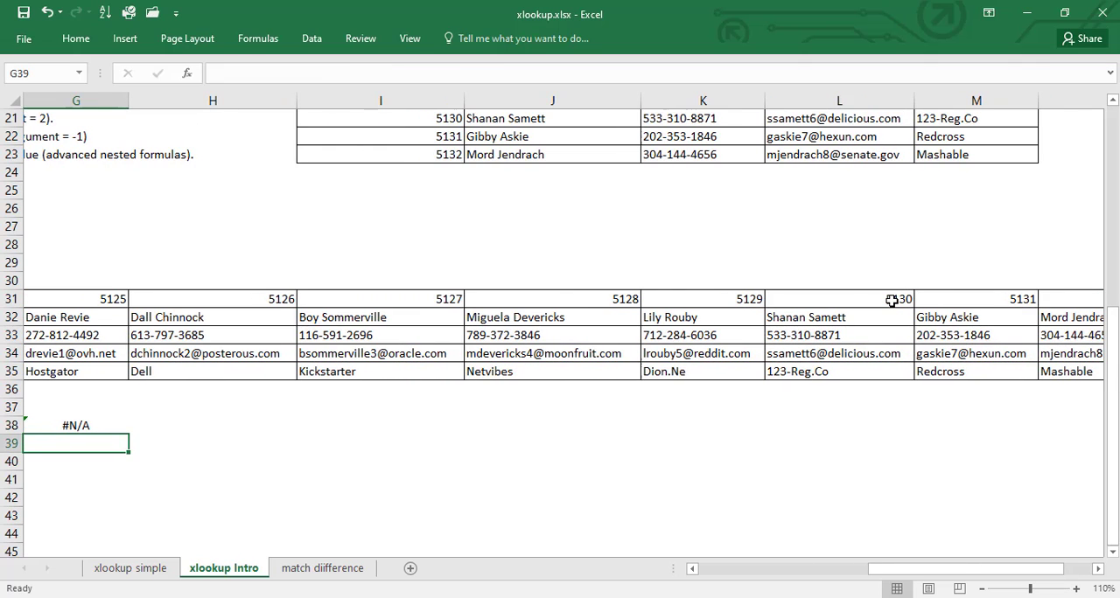
pyautogui.press('Up')
pyautogui.press('Left')
pyautogui.press('Right')
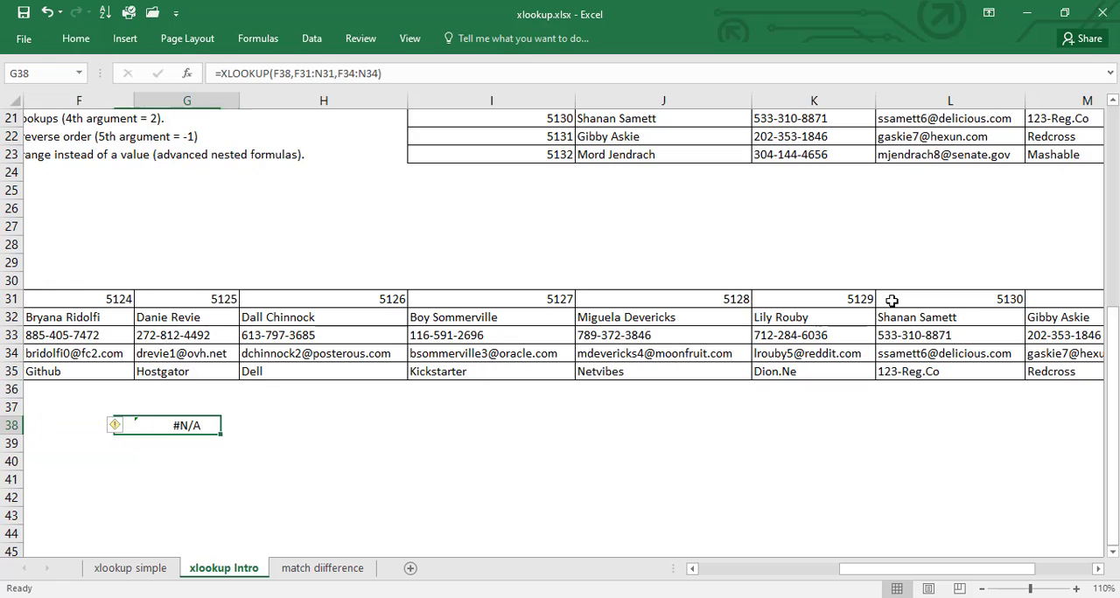
# Enter 5127 as the lookup ID in F38 and select the XLOOKUP result cell G38
pyautogui.press('Left')
pyautogui.press('Right')
pyautogui.press('Left')
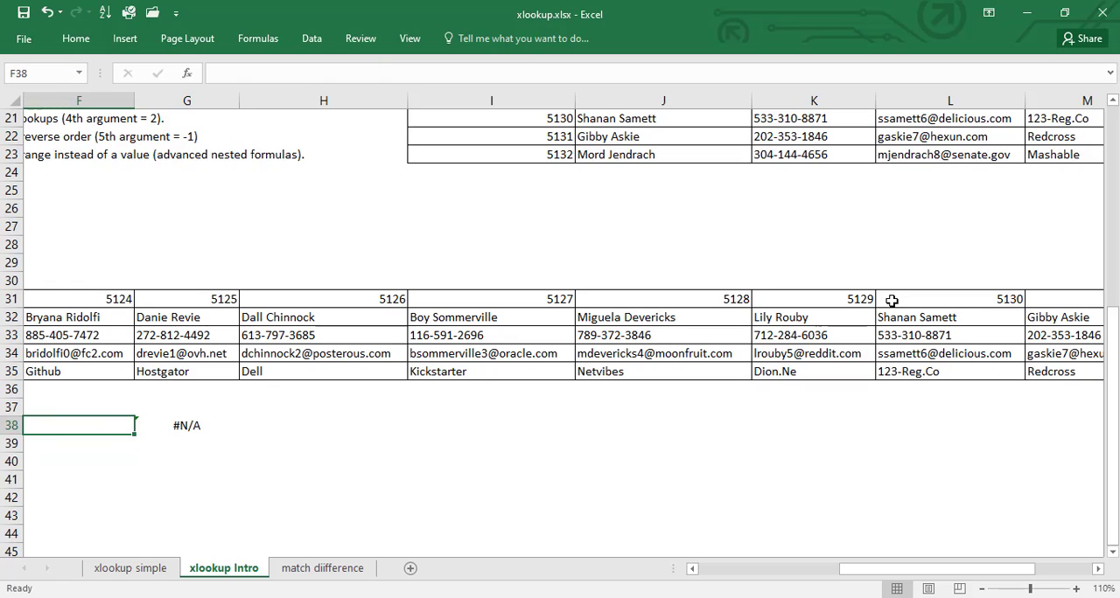
pyautogui.write('52')
pyautogui.press('Escape')
pyautogui.write('5127')
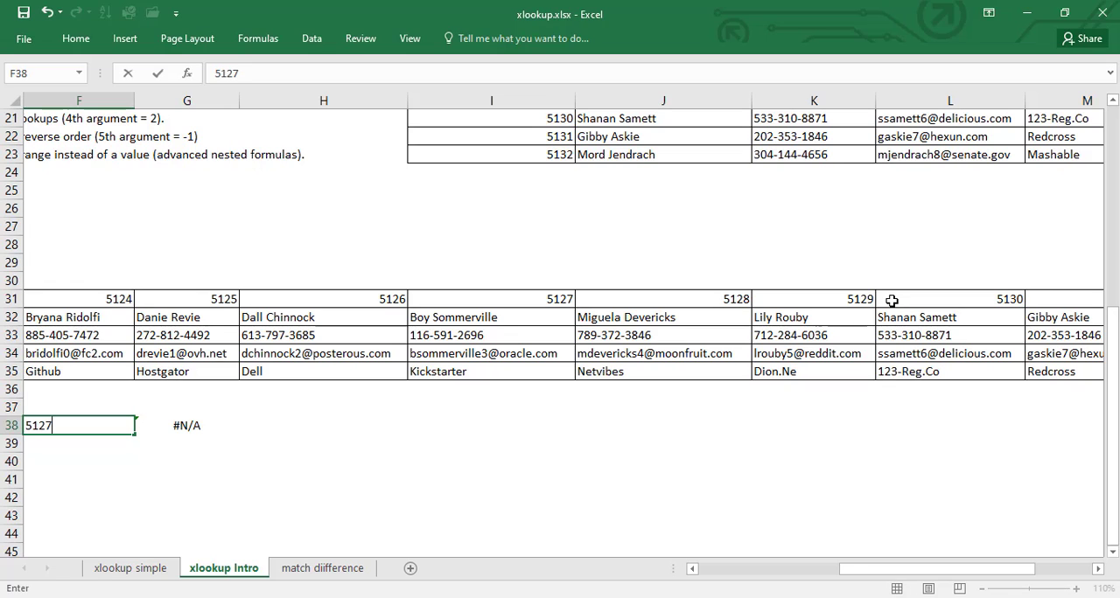
pyautogui.press('Return')
pyautogui.press('Up')
pyautogui.press('Right')
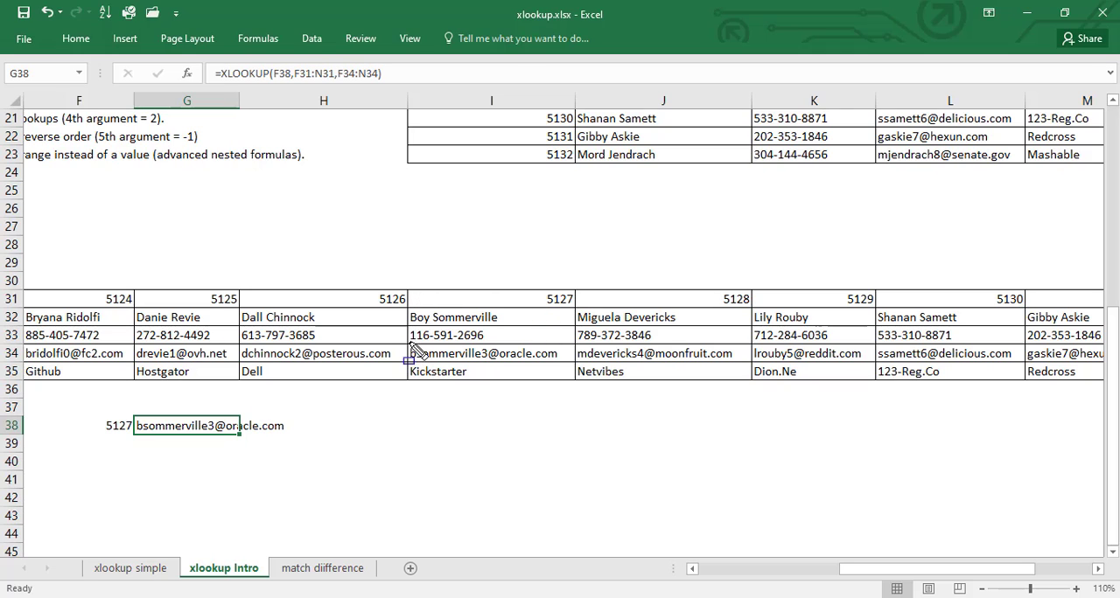
# Mark the email in I34 with an on-screen rectangle and an arrow to the G38 result, and clear the annotations
pyautogui.moveTo(410, 342)
pyautogui.mouseDown()
pyautogui.moveTo(439, 364)
pyautogui.moveTo(570, 363)
pyautogui.moveTo(475, 385)
pyautogui.mouseUp()
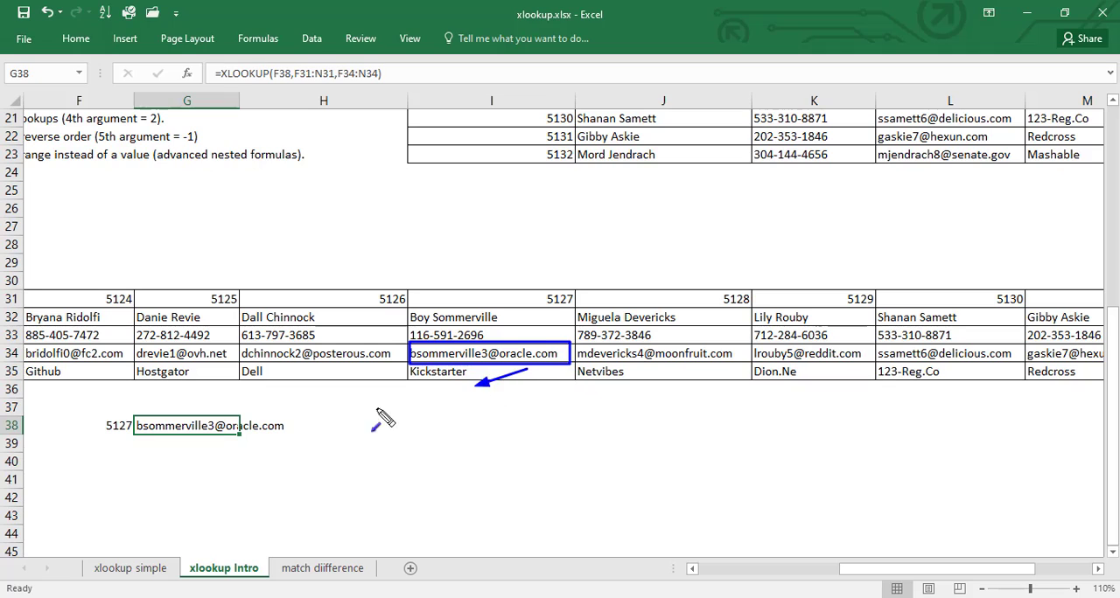
pyautogui.moveTo(381, 421); pyautogui.dragTo(283, 423)
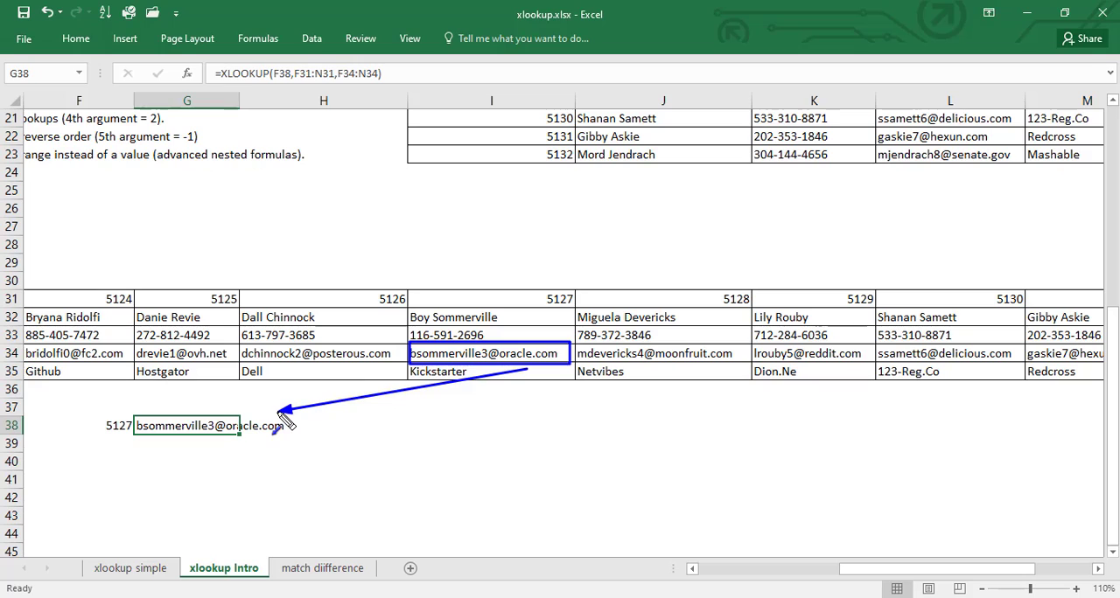
pyautogui.press('Escape')
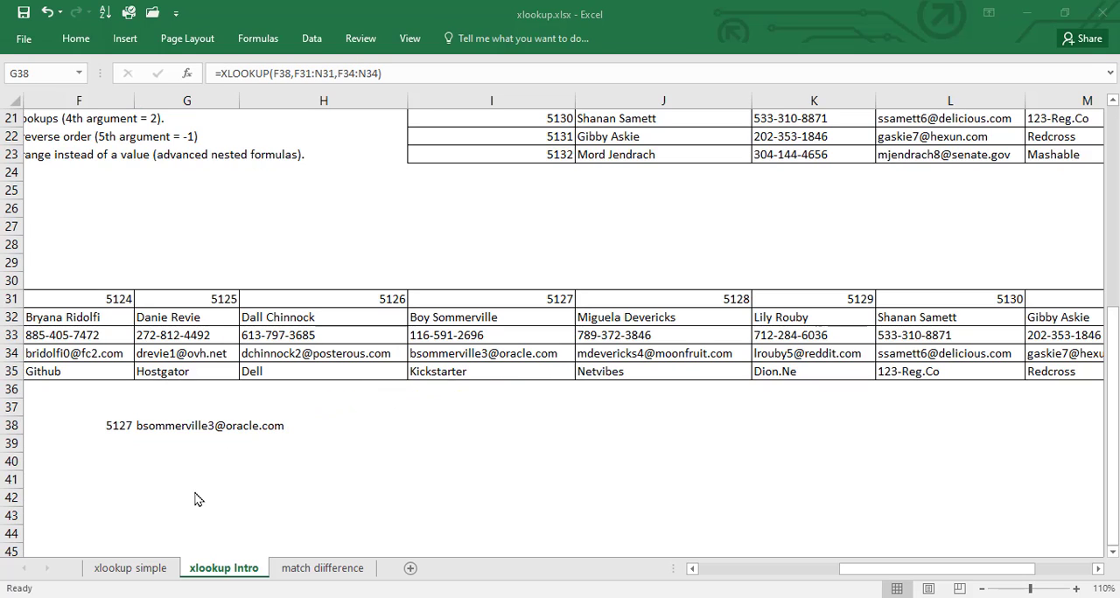
# Switch to the "xlookup simple" sheet and examine the extent of its data table and the list of names needing emails
pyautogui.click(149, 569)
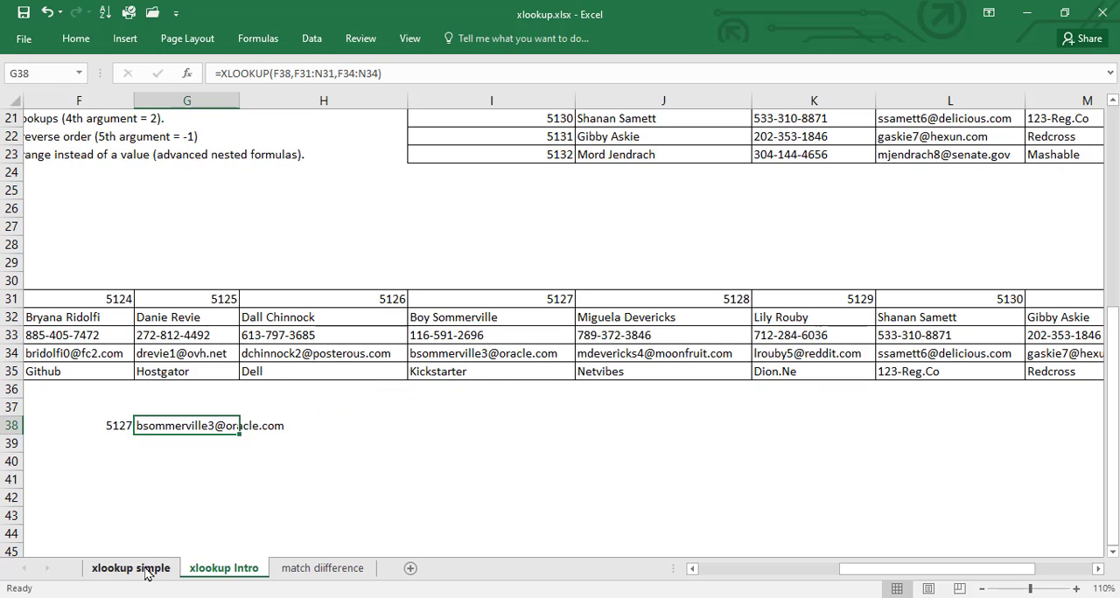
pyautogui.click(149, 570)
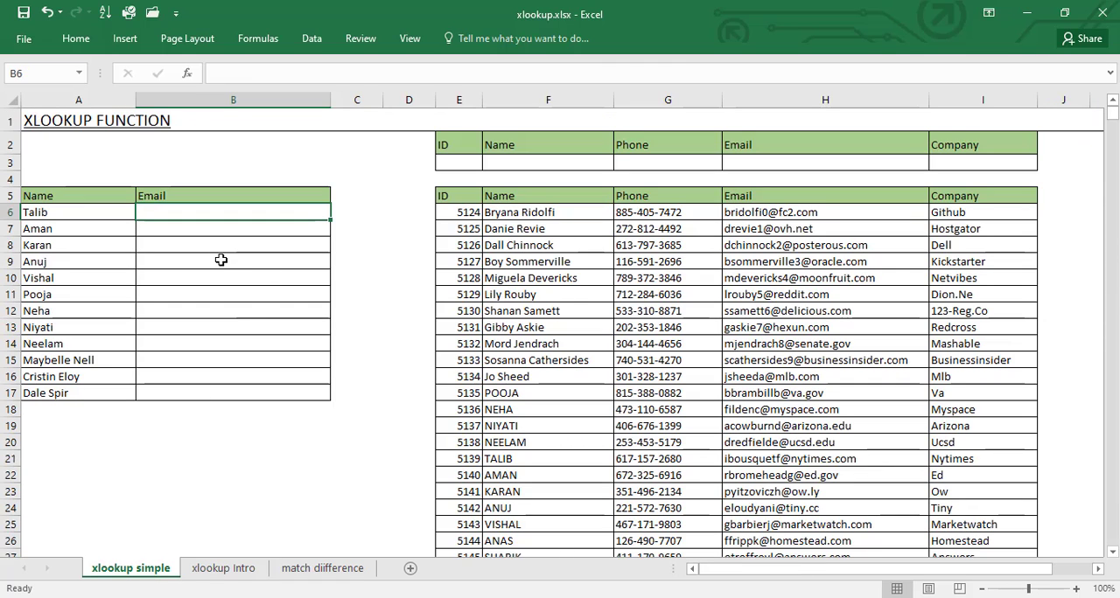
pyautogui.click(581, 224)
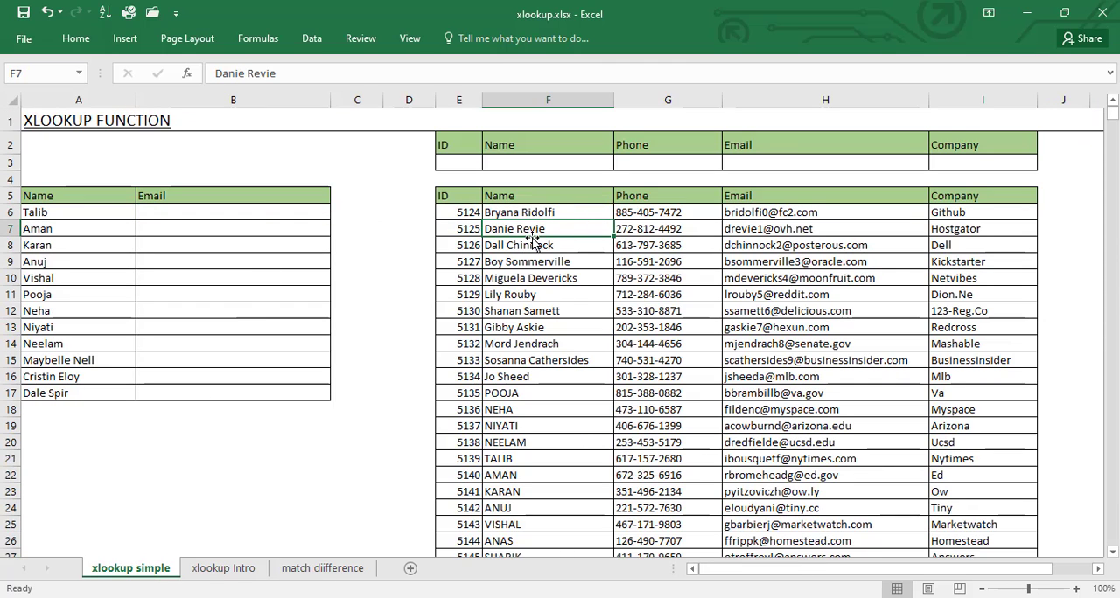
pyautogui.hotkey('ctrl', 'Down')
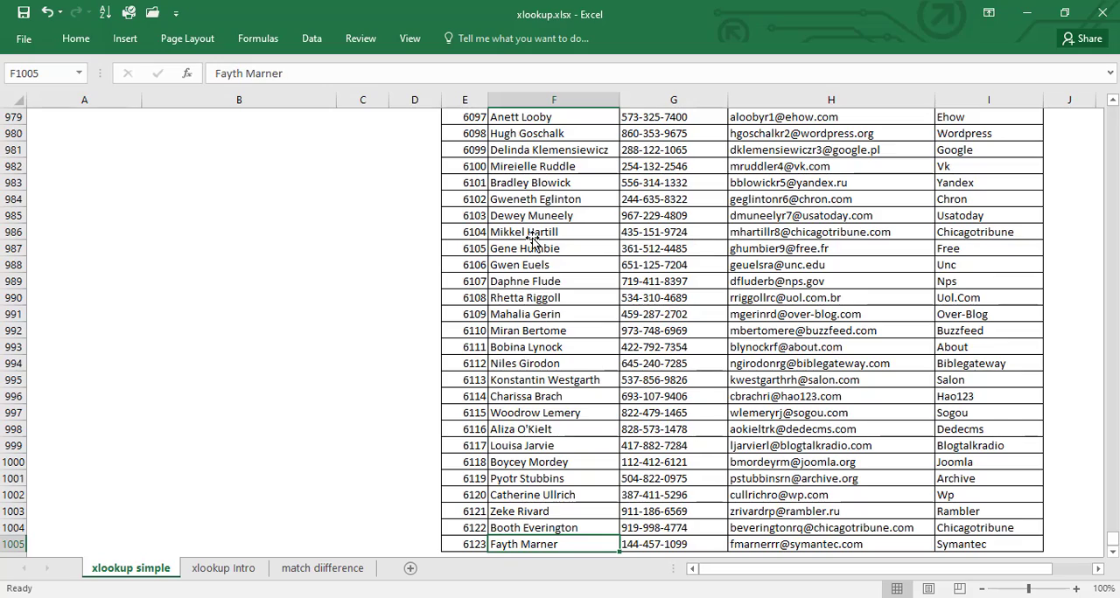
pyautogui.hotkey('ctrl', 'Up')
pyautogui.press('Left')
pyautogui.press('Left')
pyautogui.press('Left')
pyautogui.press('Left')
pyautogui.press('Left')
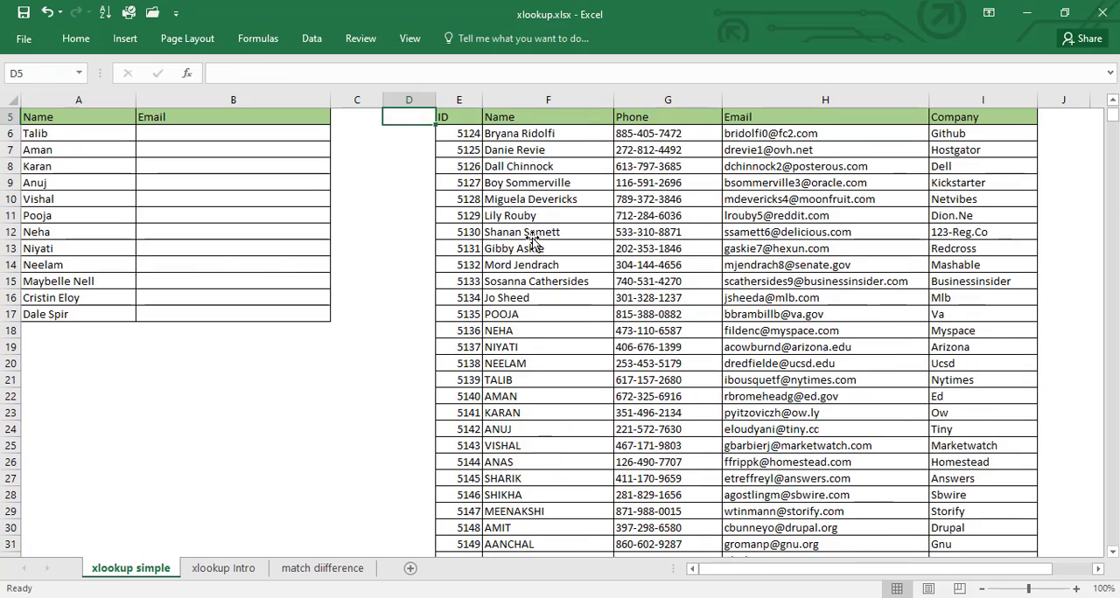
pyautogui.press('Up')
pyautogui.press('Down')
pyautogui.press('Down')
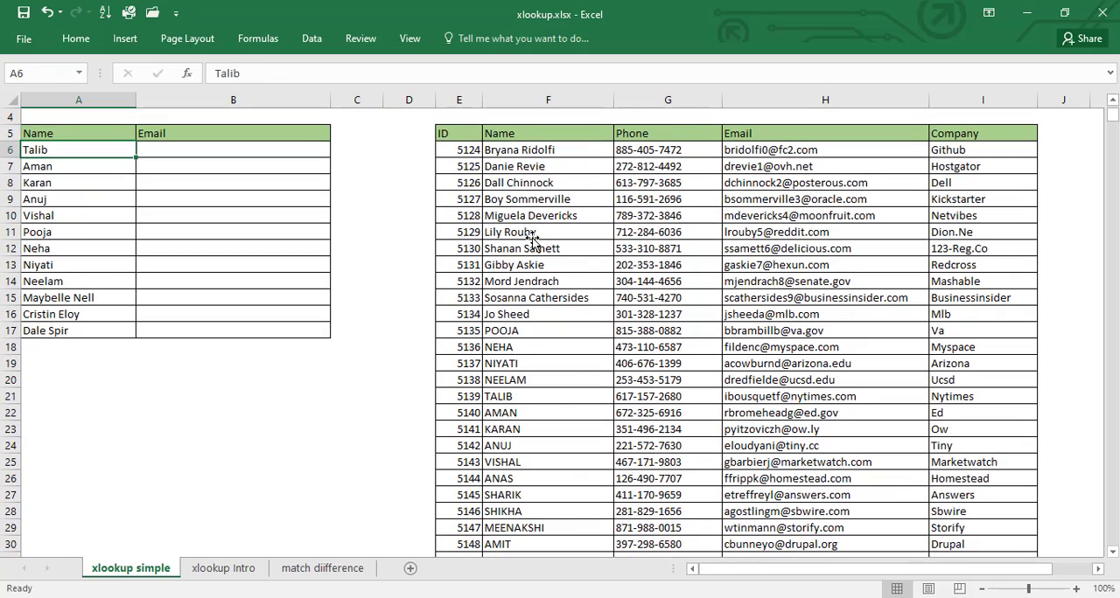
# Start an XLOOKUP formula in B6 with lookup value A6 and the name column F6:F1005 as lookup array
pyautogui.press('Right')
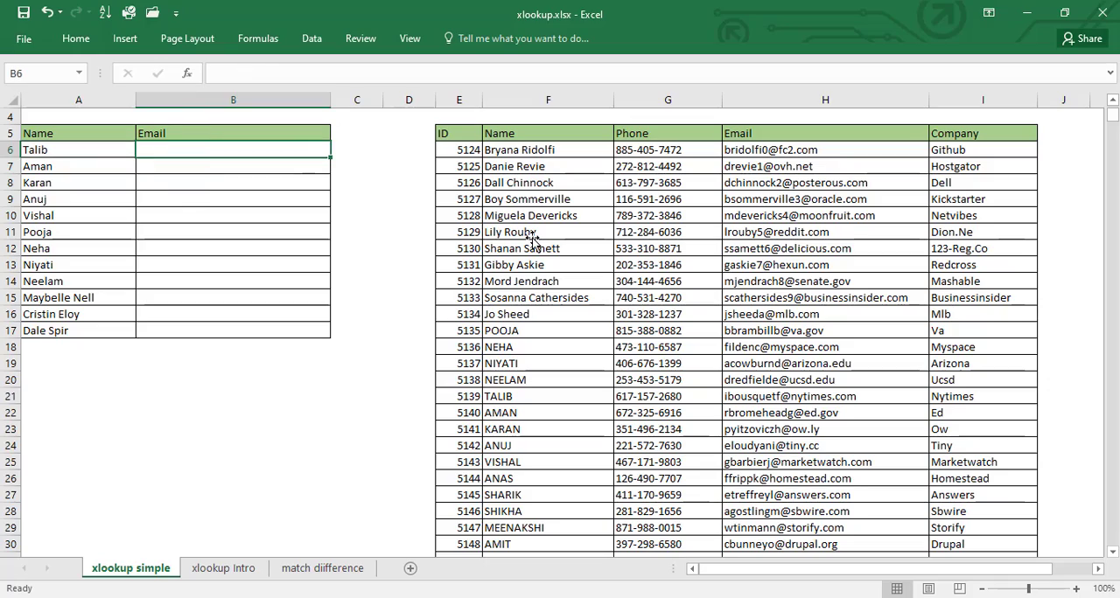
pyautogui.write('=xlo')
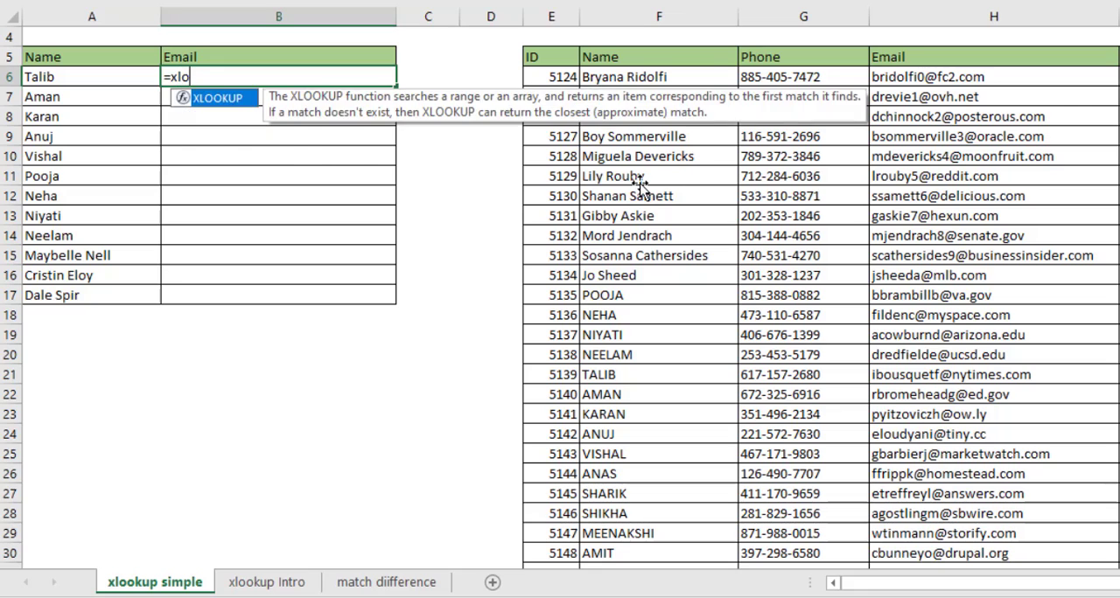
pyautogui.press('Tab')
pyautogui.press('Left')
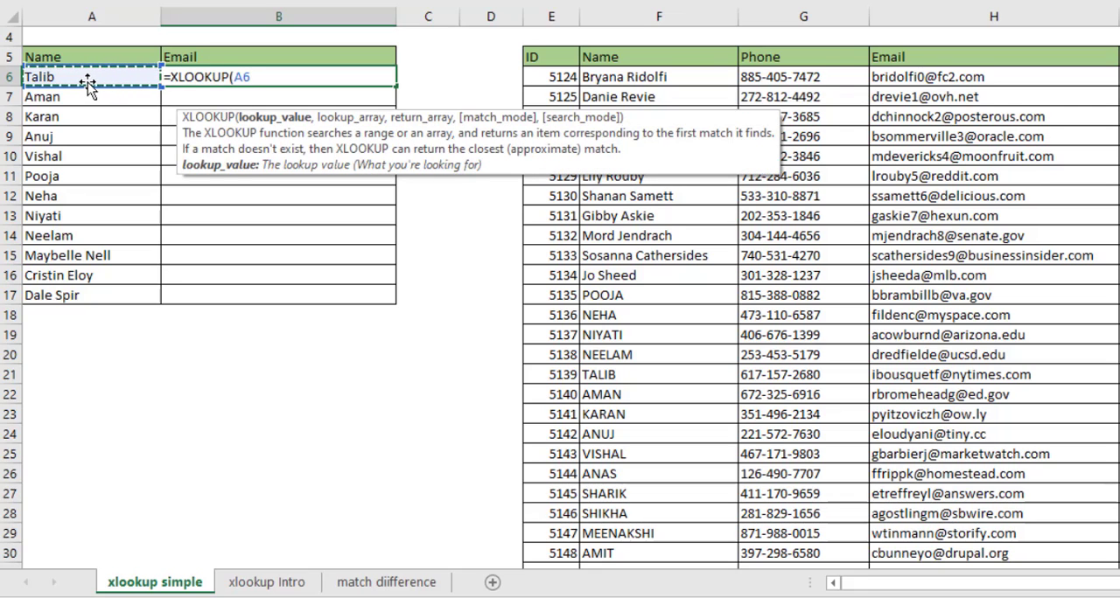
pyautogui.write(',')
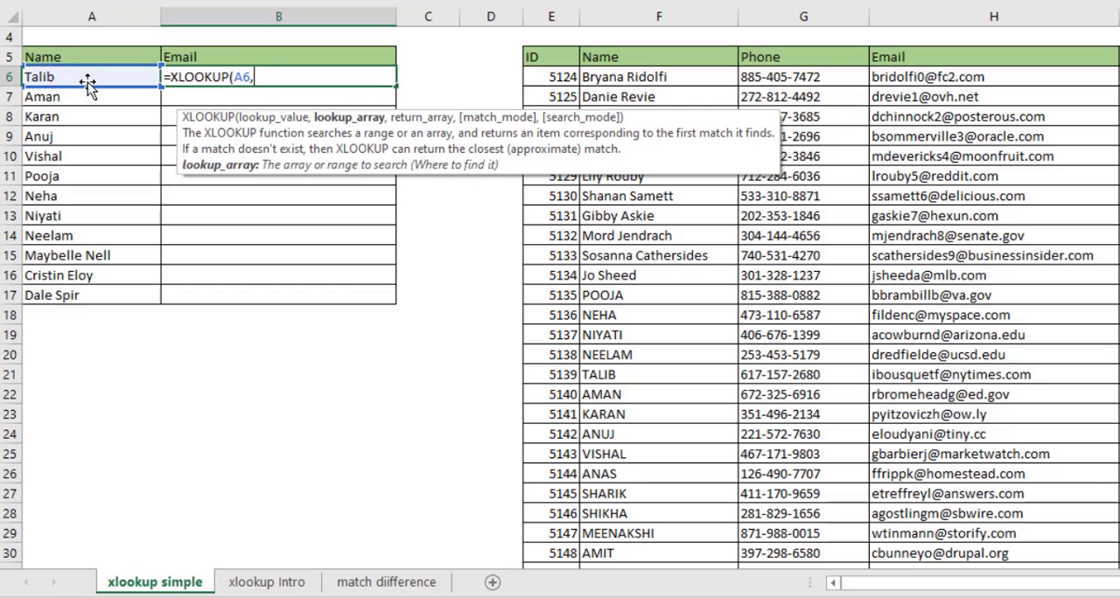
pyautogui.click(658, 77)
pyautogui.hotkey('ctrl', 'shift', 'Down')
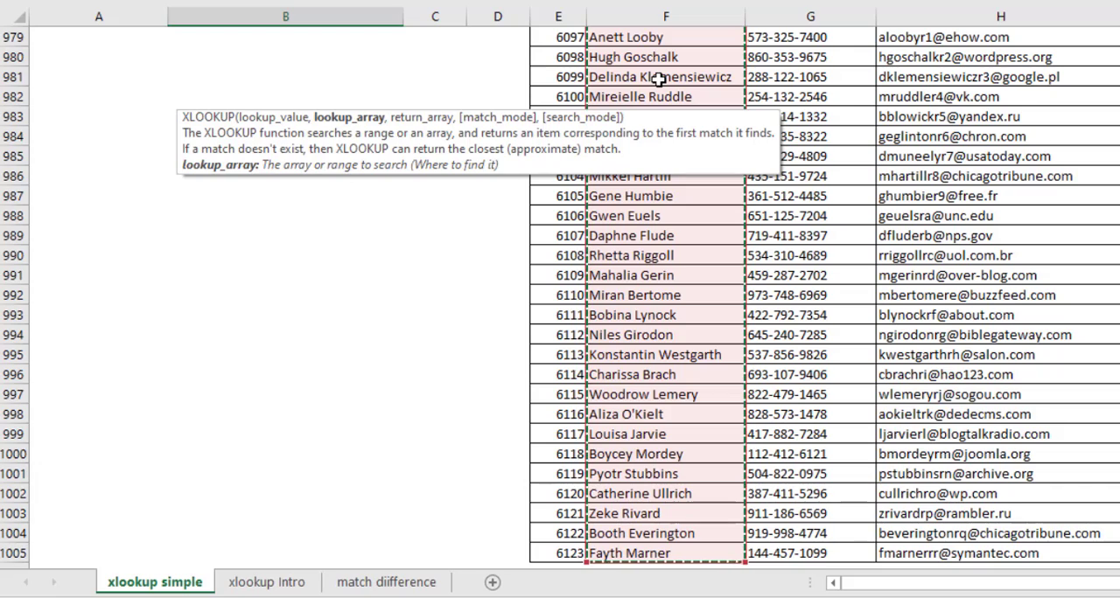
pyautogui.write(',')
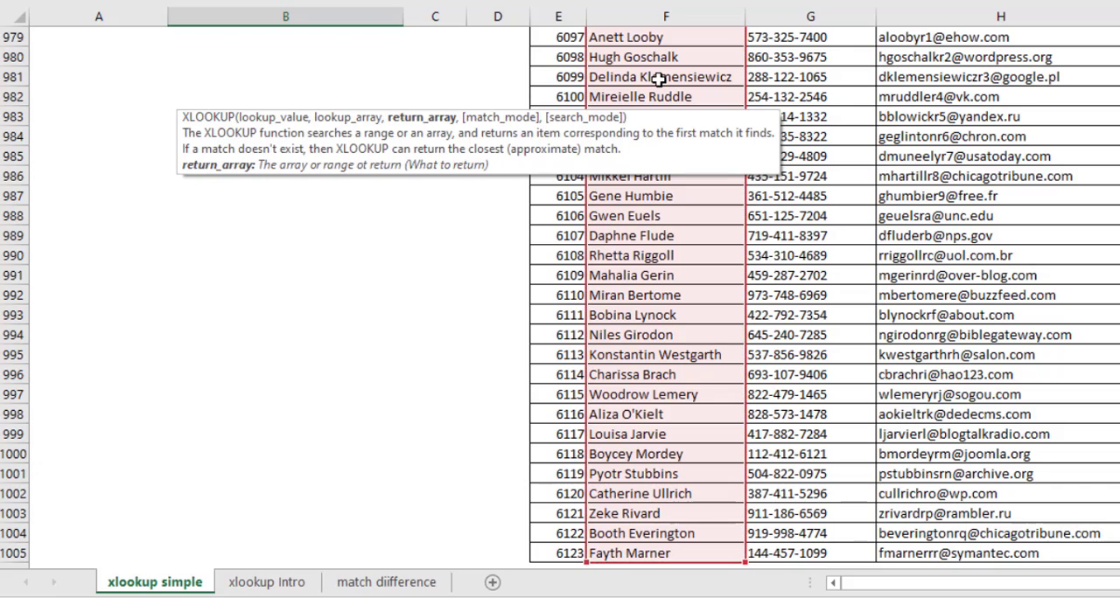
# Complete the B6 formula with the email column H6:H1005 as return array
pyautogui.press('Up')
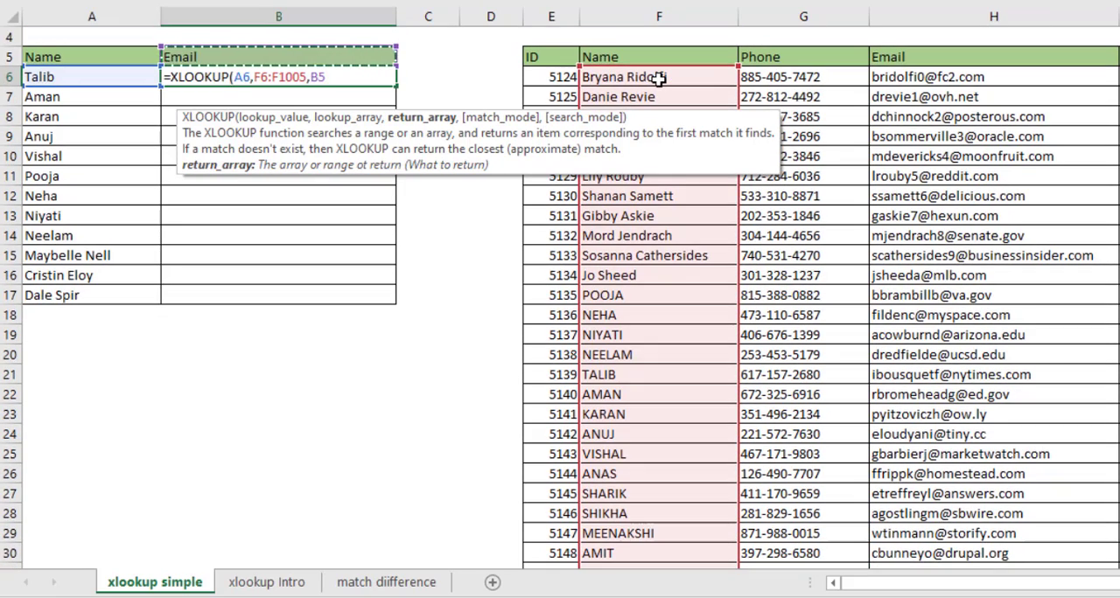
pyautogui.click(926, 78)
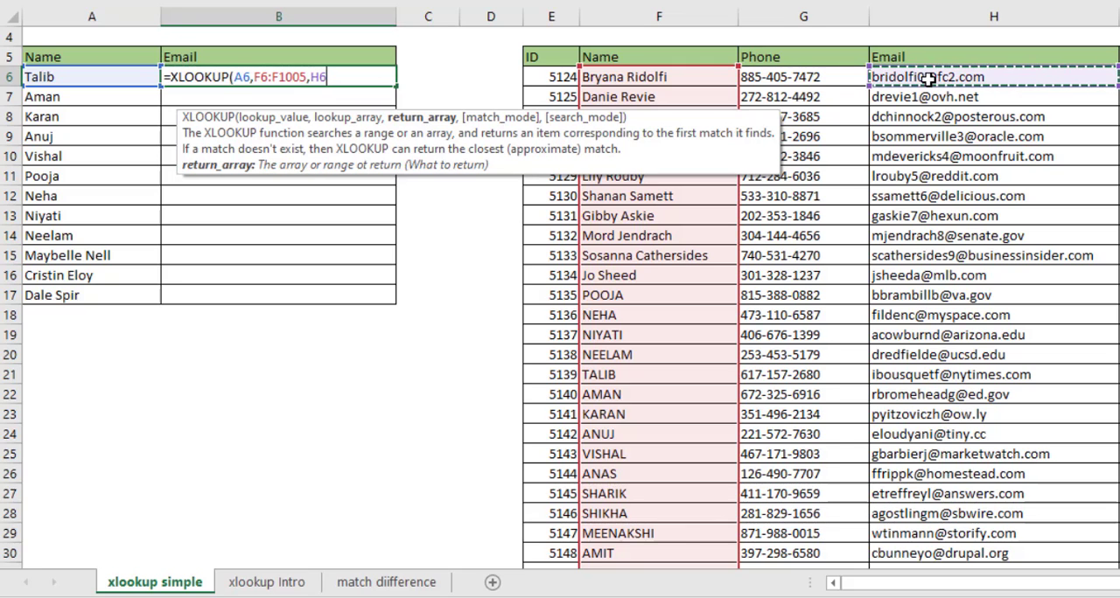
pyautogui.hotkey('ctrl', 'shift', 'Down')
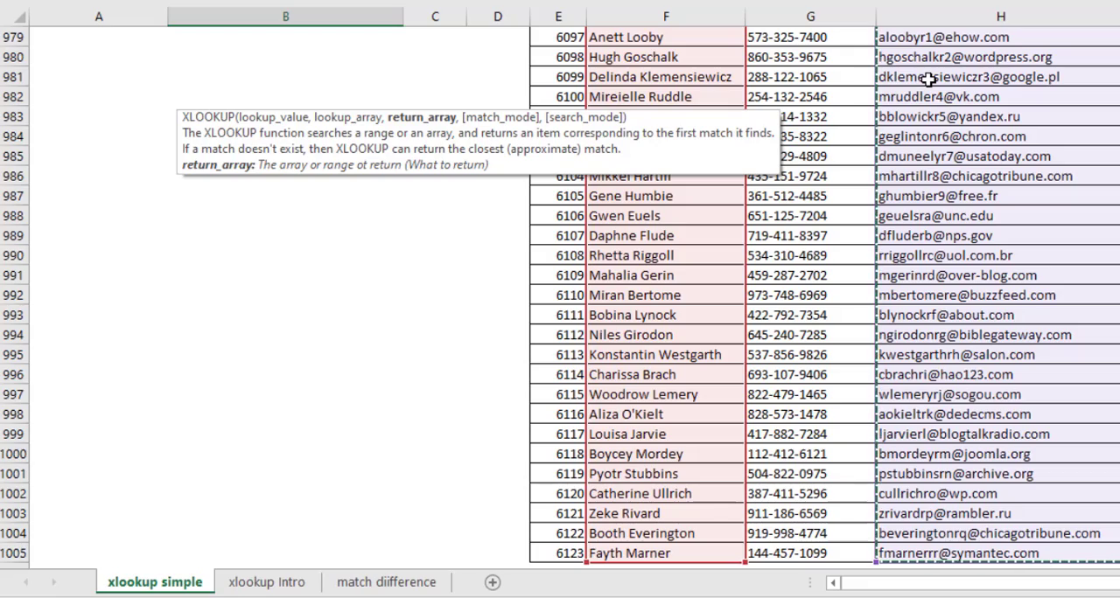
pyautogui.press('Return')
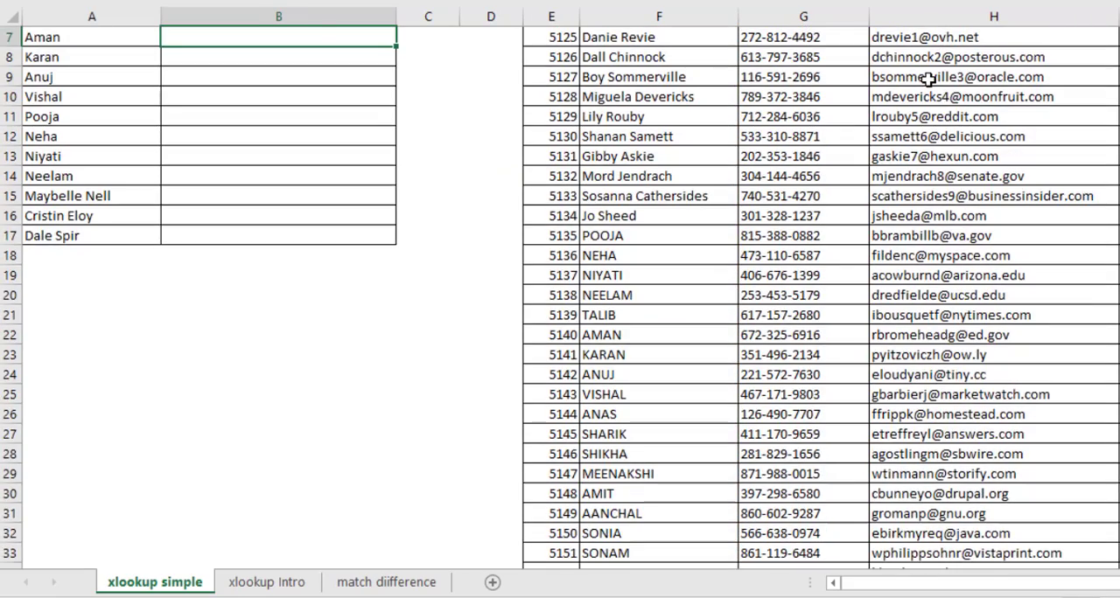
pyautogui.scroll(1, 927, 78)
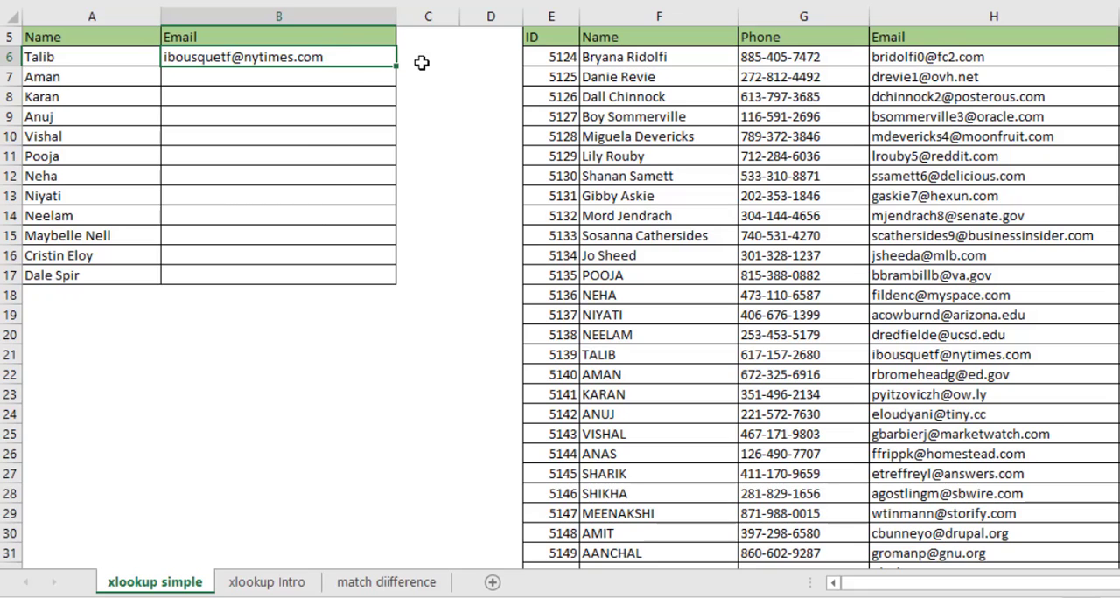
# Review the arguments of the B6 formula and make its lookup array absolute as $F$6:$F$1005
pyautogui.press('F2')
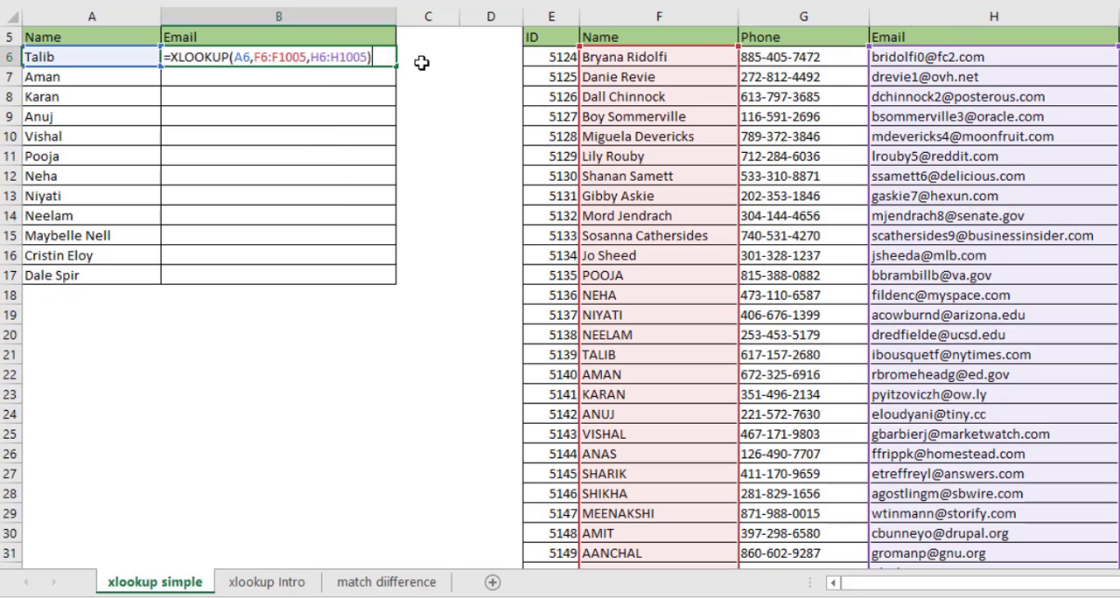
pyautogui.click(307, 56)
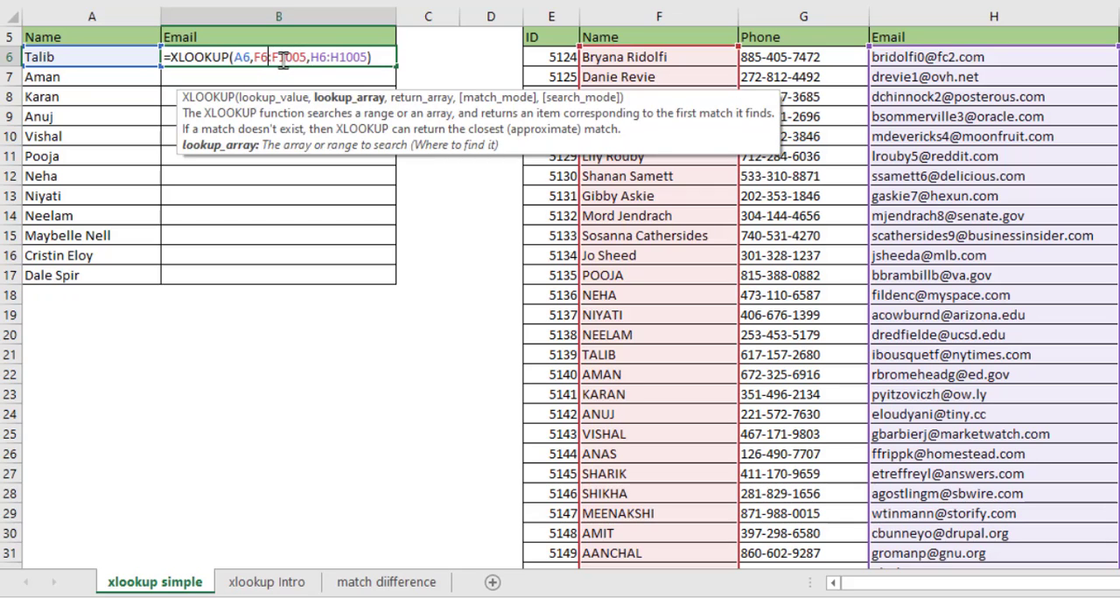
pyautogui.click(340, 58)
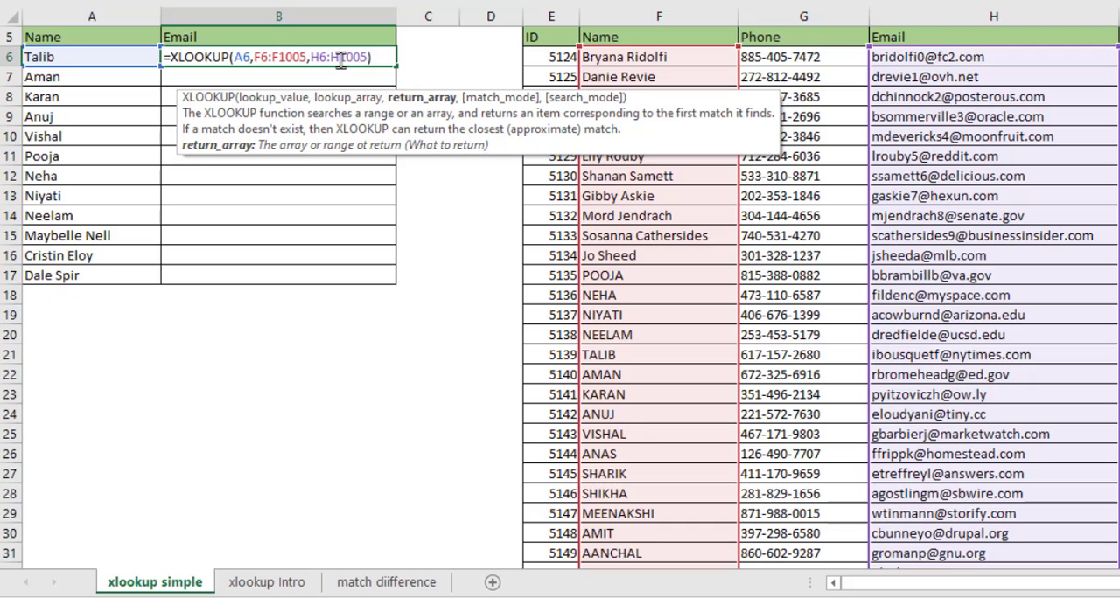
pyautogui.click(244, 57)
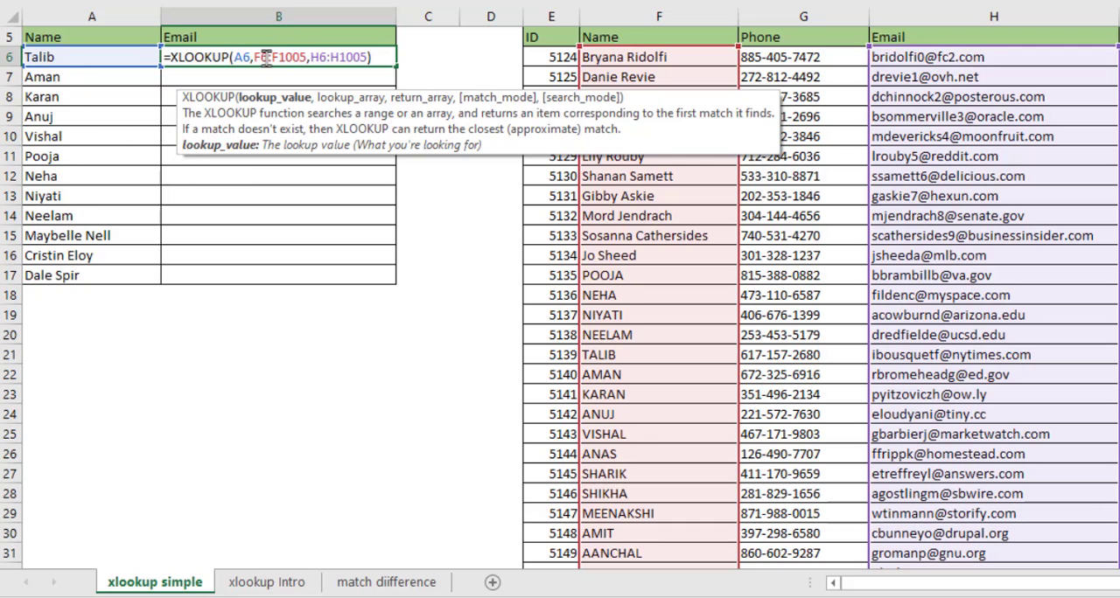
pyautogui.click(265, 57)
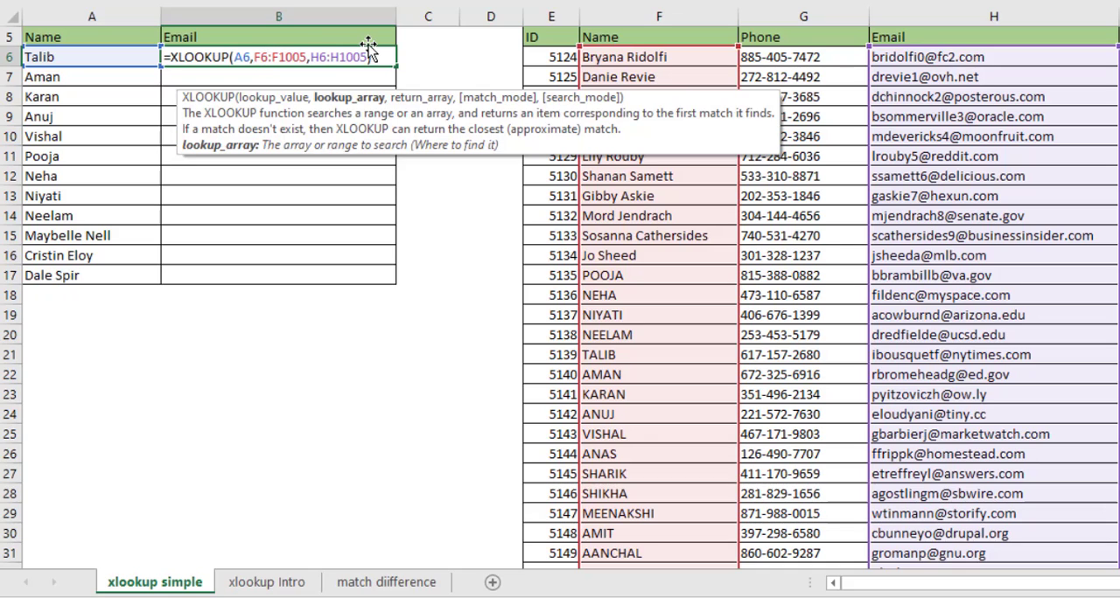
pyautogui.press('F4')
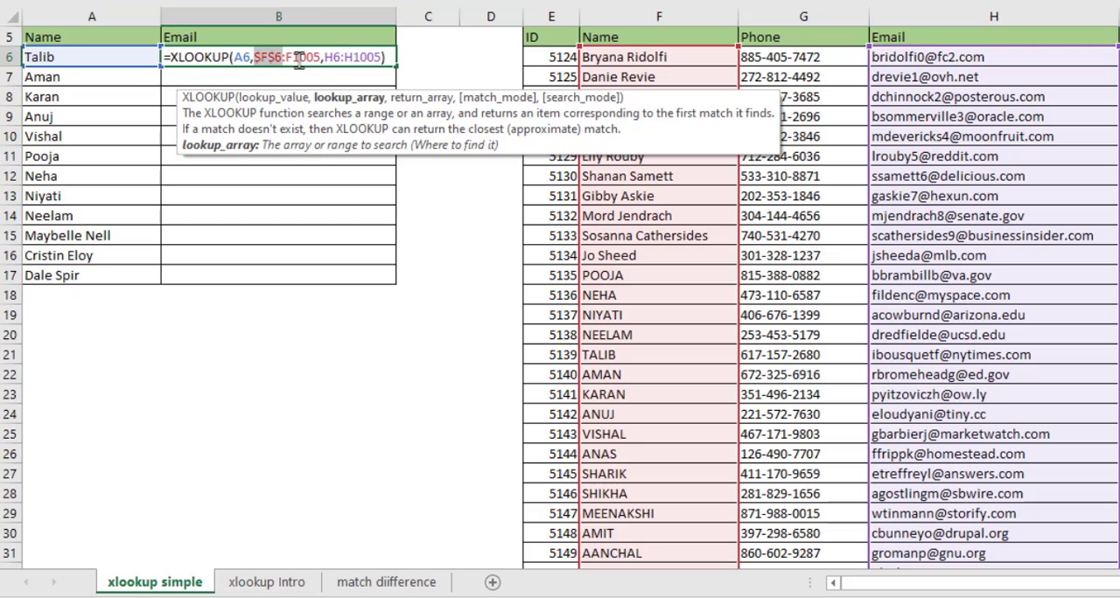
pyautogui.click(298, 57)
pyautogui.press('F4')
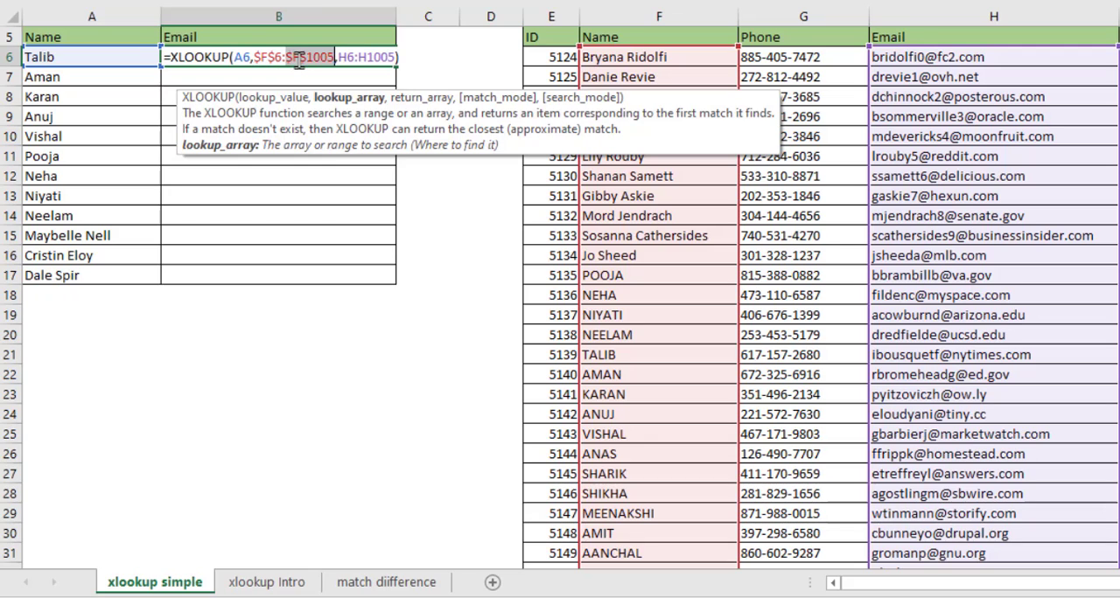
# Make the return array absolute as $H$6:$H$1005 and fill the B6 formula down to B17
pyautogui.moveTo(345, 57); pyautogui.dragTo(384, 57)
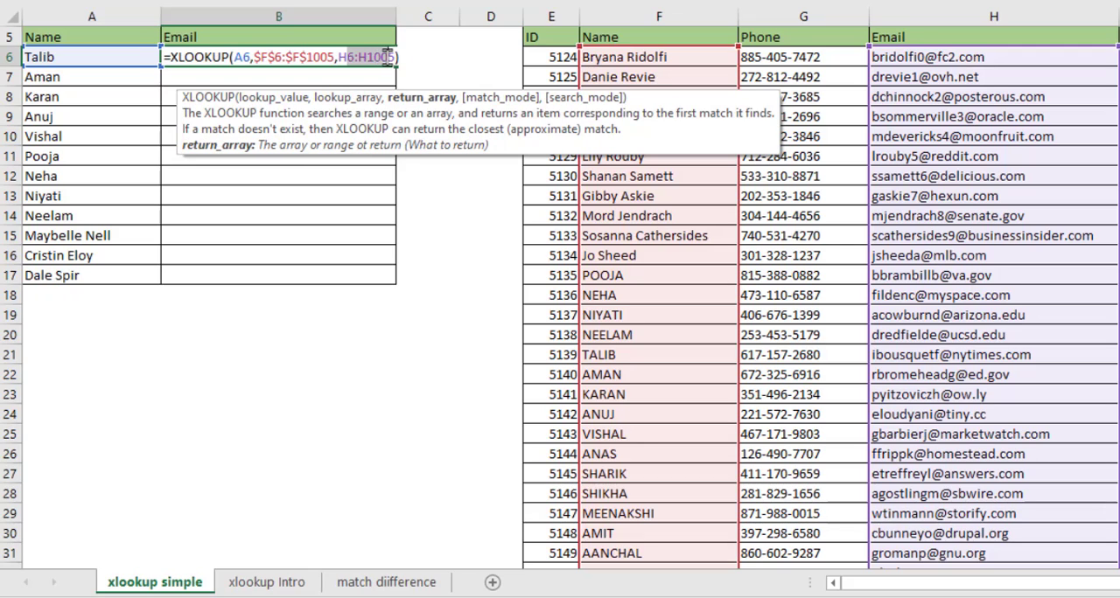
pyautogui.press('F4')
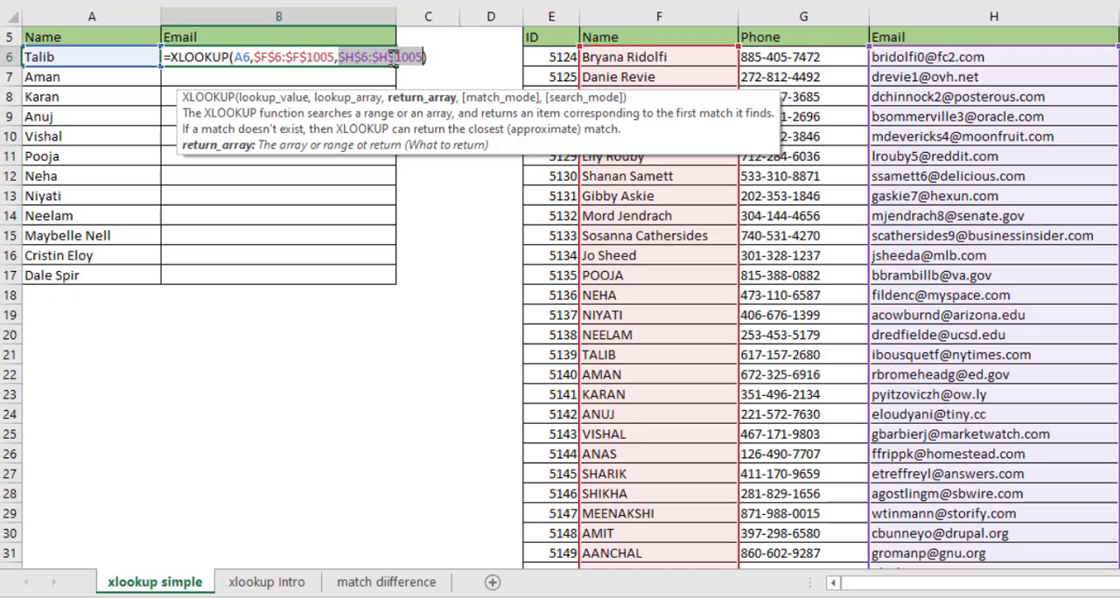
pyautogui.click(393, 57)
pyautogui.click(300, 56)
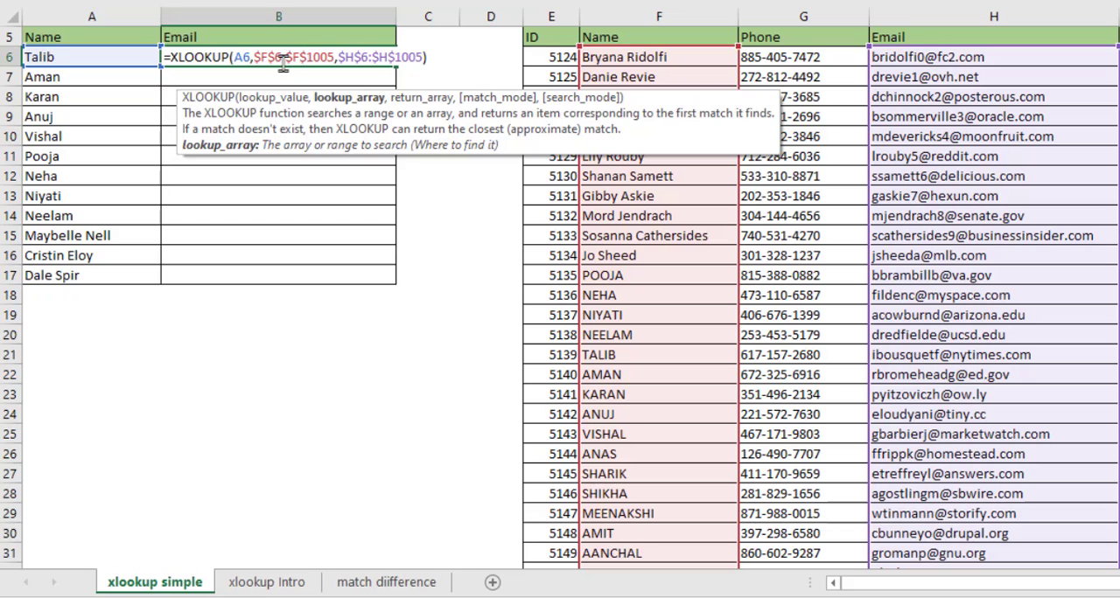
pyautogui.press('Return')
pyautogui.click(288, 57)
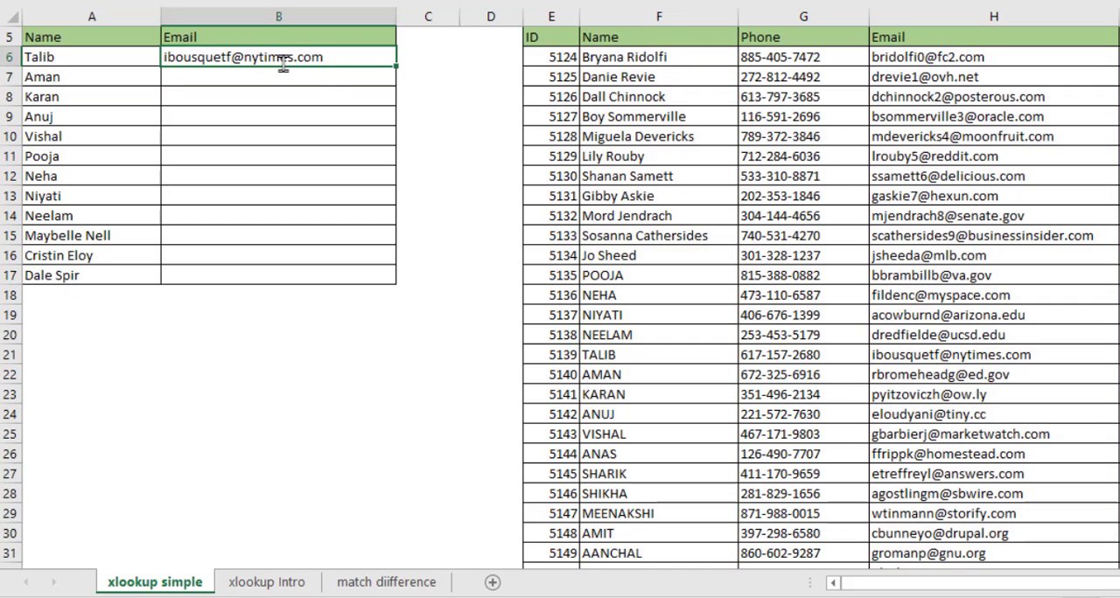
pyautogui.doubleClick(394, 63)
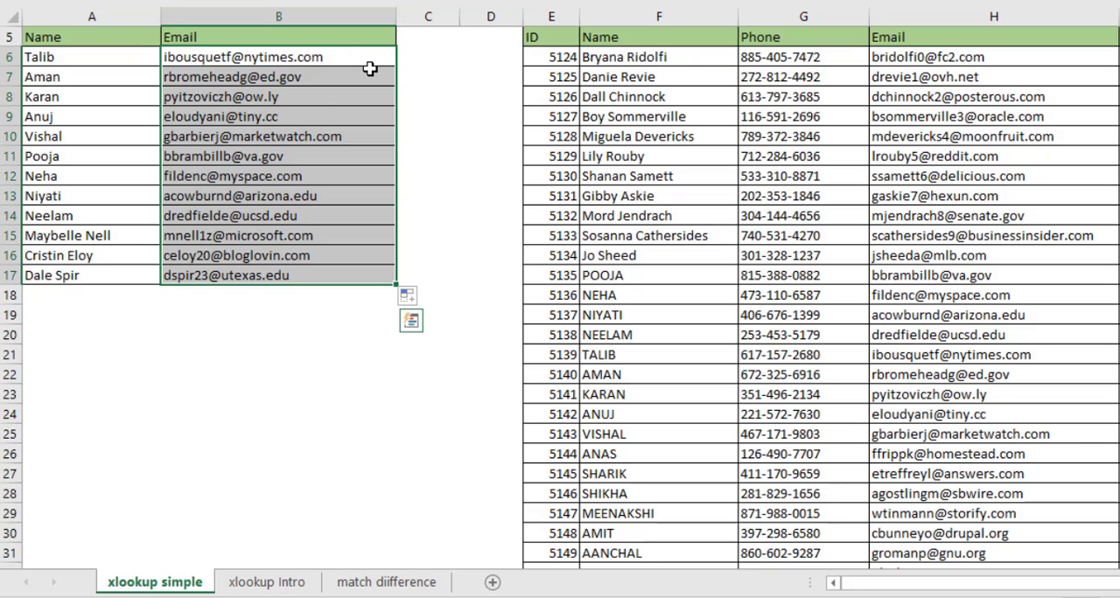
# Examine the empty lookup row E3:I3 and its headers above the data table
pyautogui.click(302, 58)
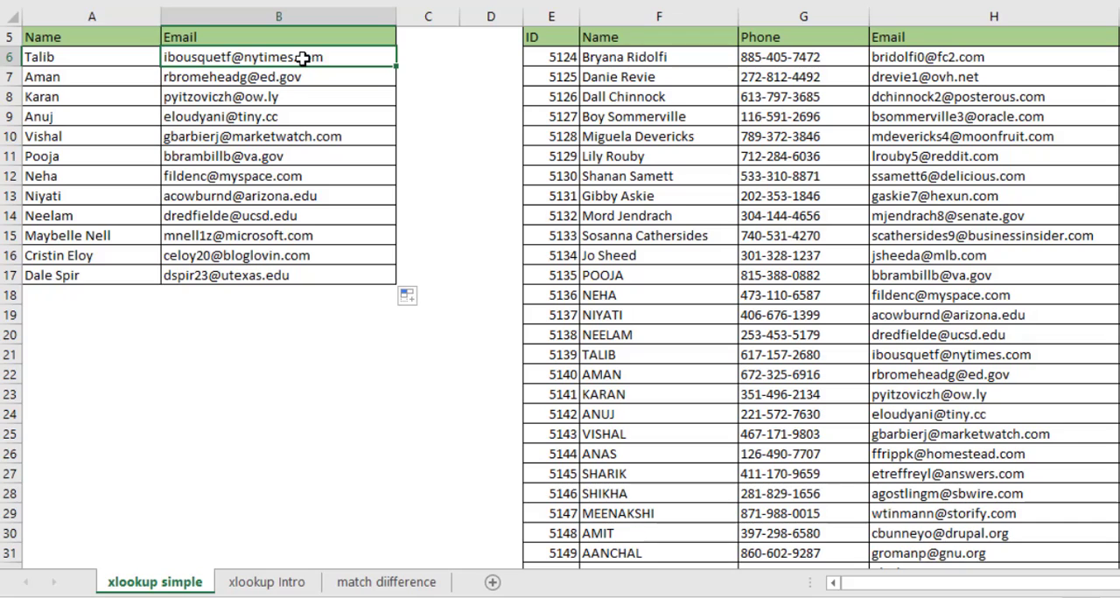
pyautogui.press('Up')
pyautogui.press('Up')
pyautogui.press('Up')
pyautogui.press('Up')
pyautogui.press('Up')
pyautogui.press('Right')
pyautogui.press('Right')
pyautogui.press('Right')
pyautogui.press('Down')
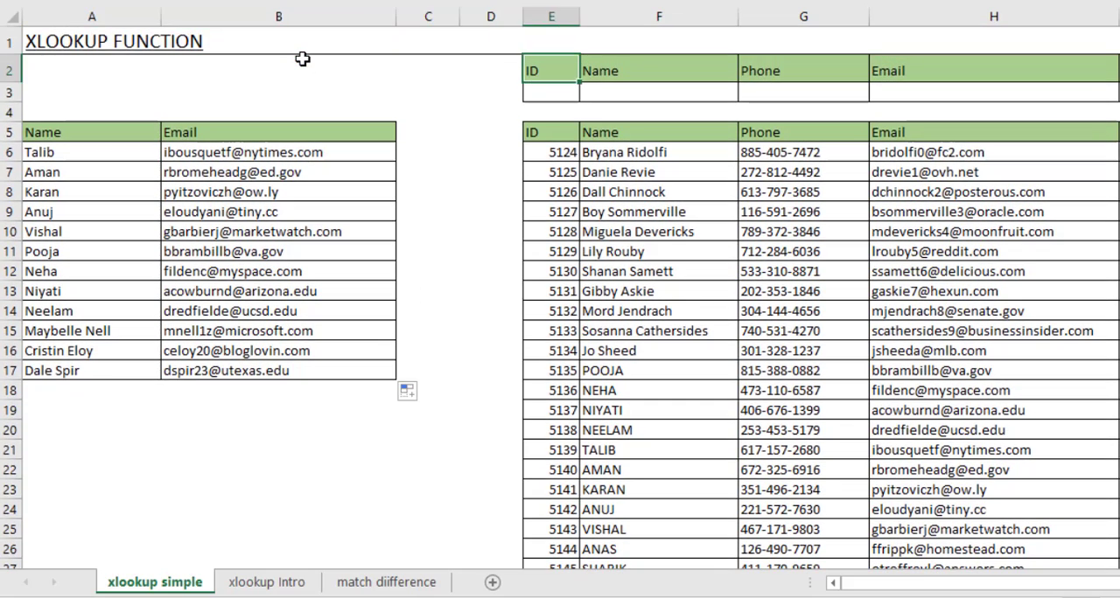
pyautogui.press('Down')
pyautogui.press('Right')
# Start an XLOOKUP formula in F3 with lookup value E3 and the ID column E6:E1005 as lookup array
pyautogui.press('Right')
pyautogui.press('Right')
pyautogui.press('Left')
pyautogui.press('Left')
pyautogui.press('Left')
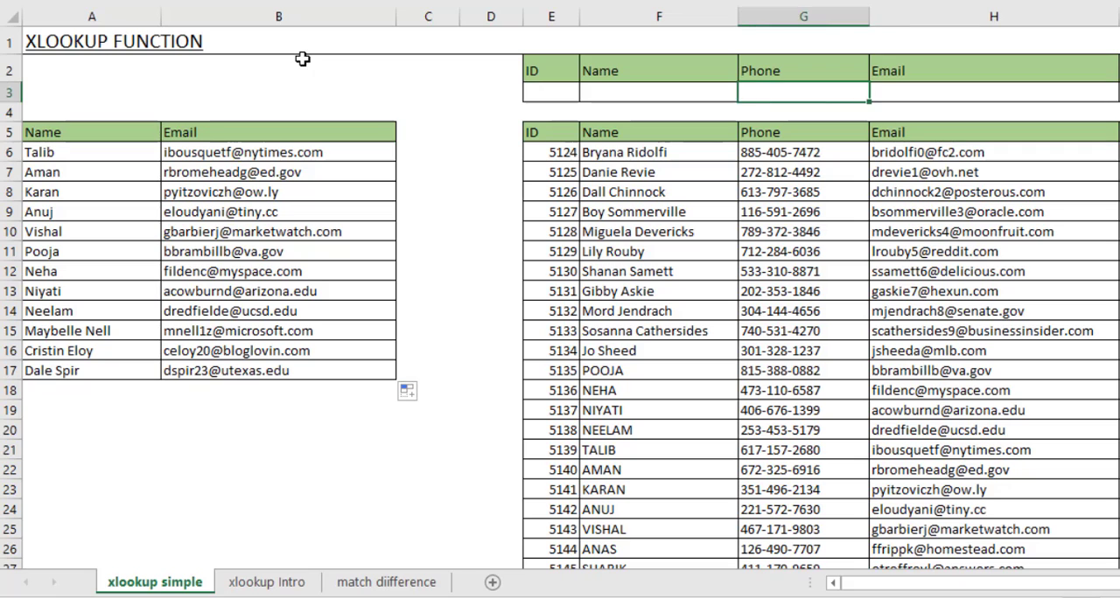
pyautogui.press('Right')
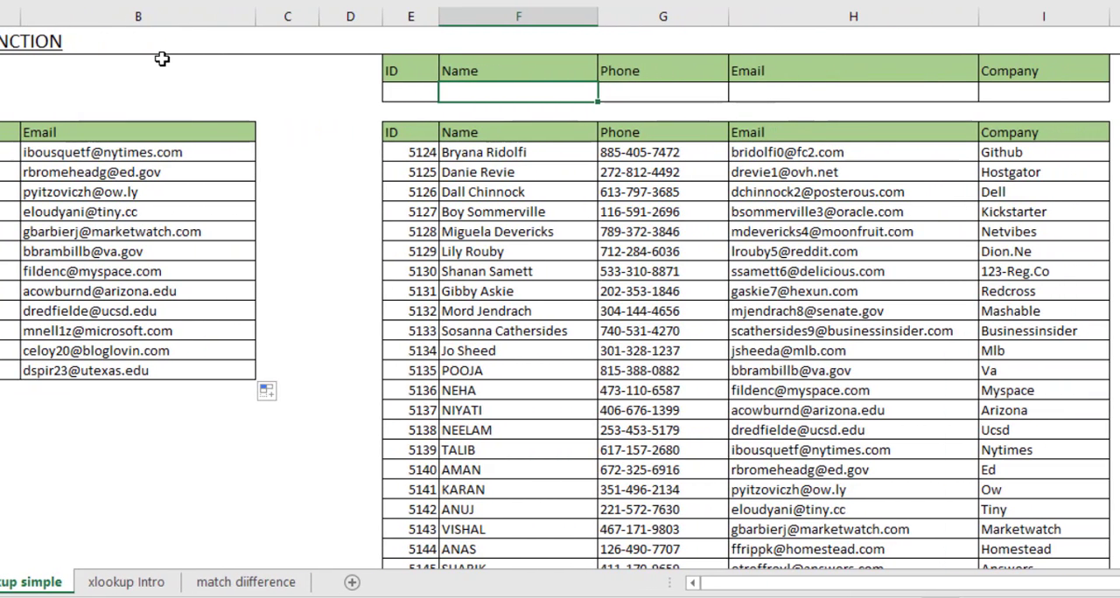
pyautogui.write('=xl')
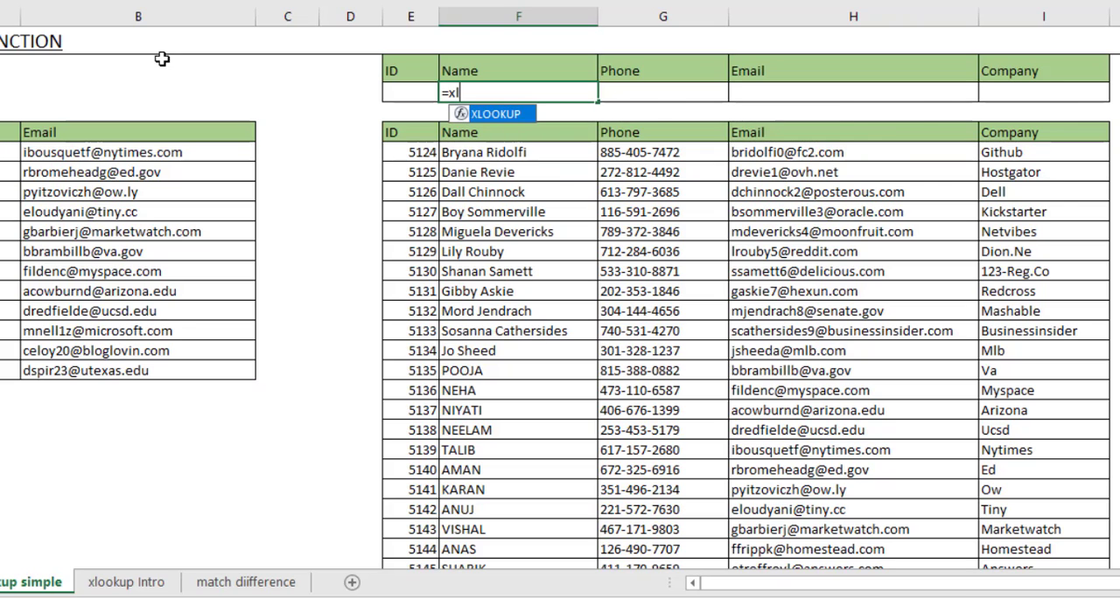
pyautogui.press('Tab')
pyautogui.press('Left')
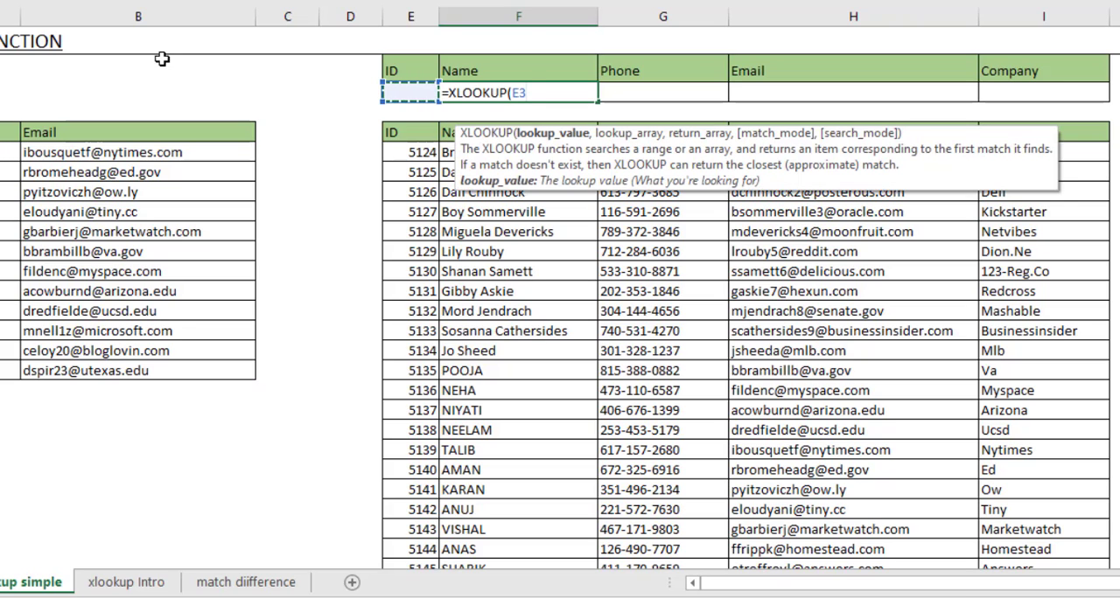
pyautogui.write(',')
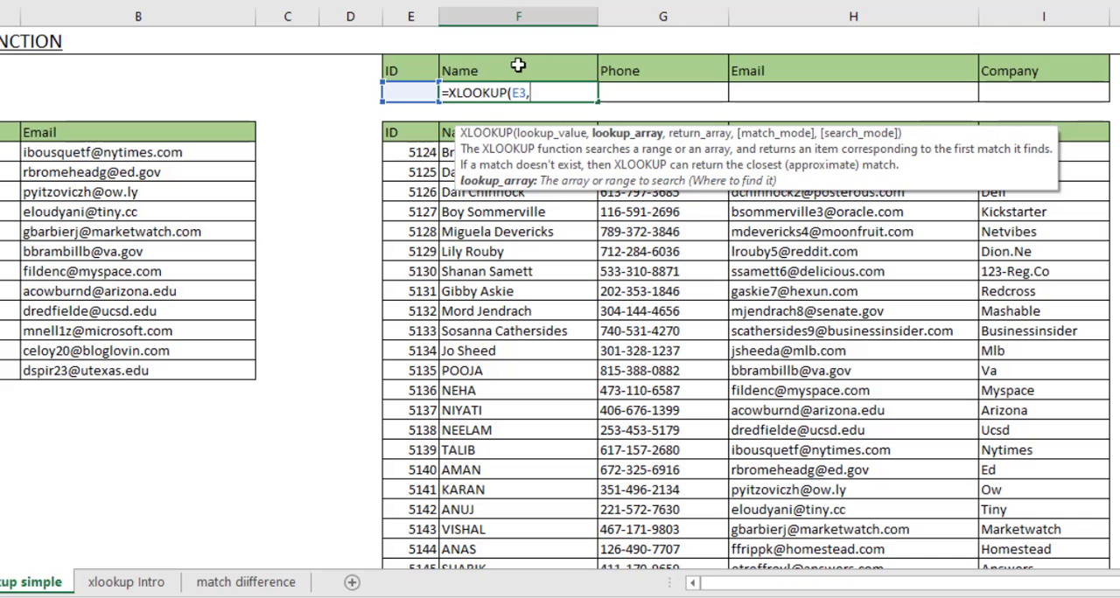
pyautogui.click(404, 155)
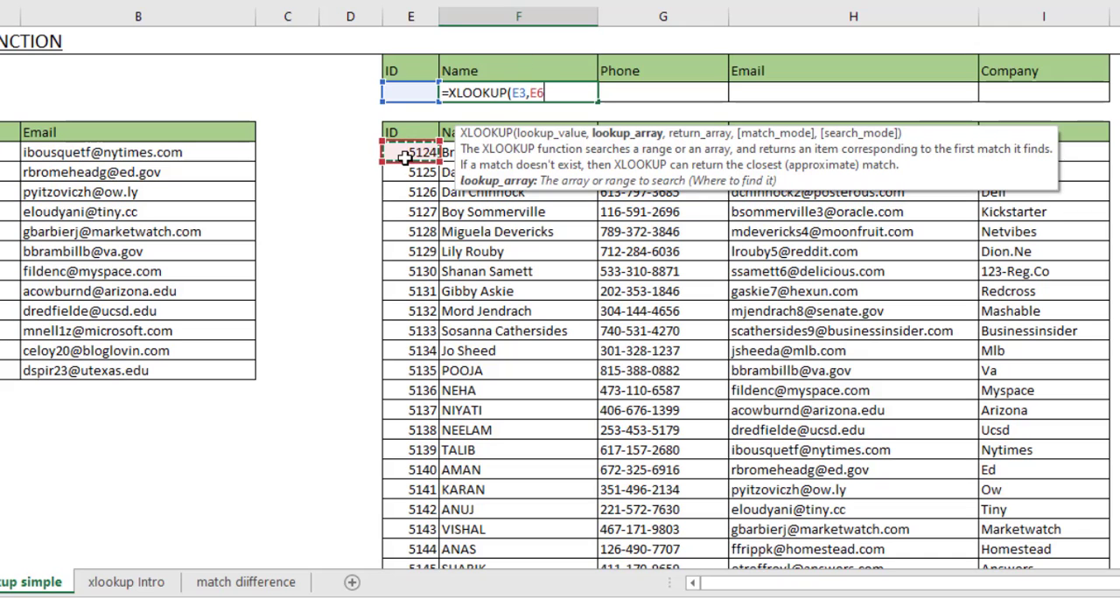
pyautogui.hotkey('ctrl', 'shift', 'Down')
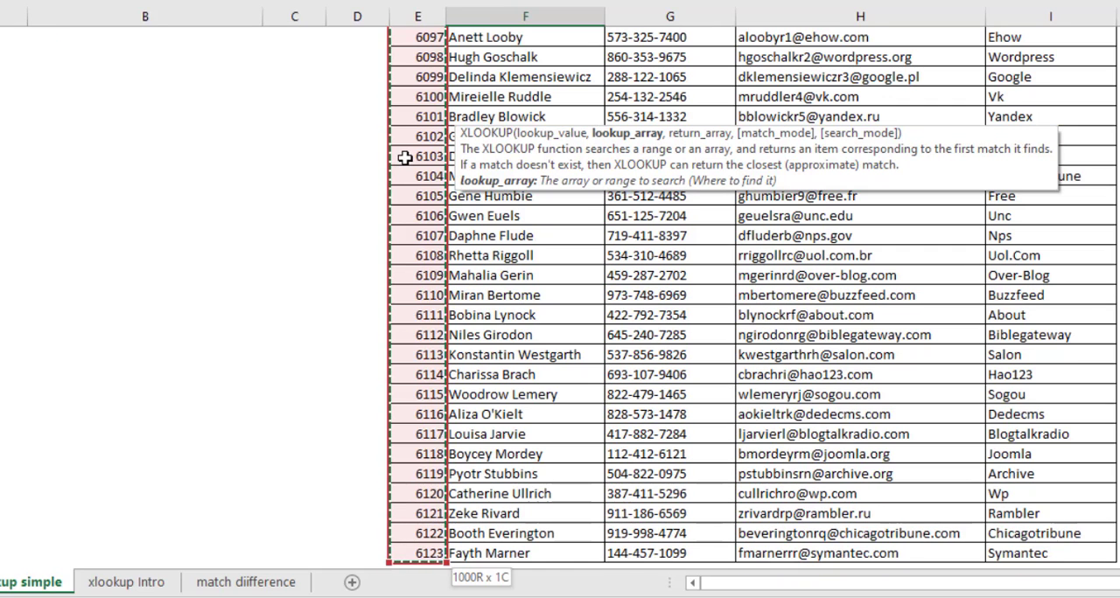
pyautogui.write(',')
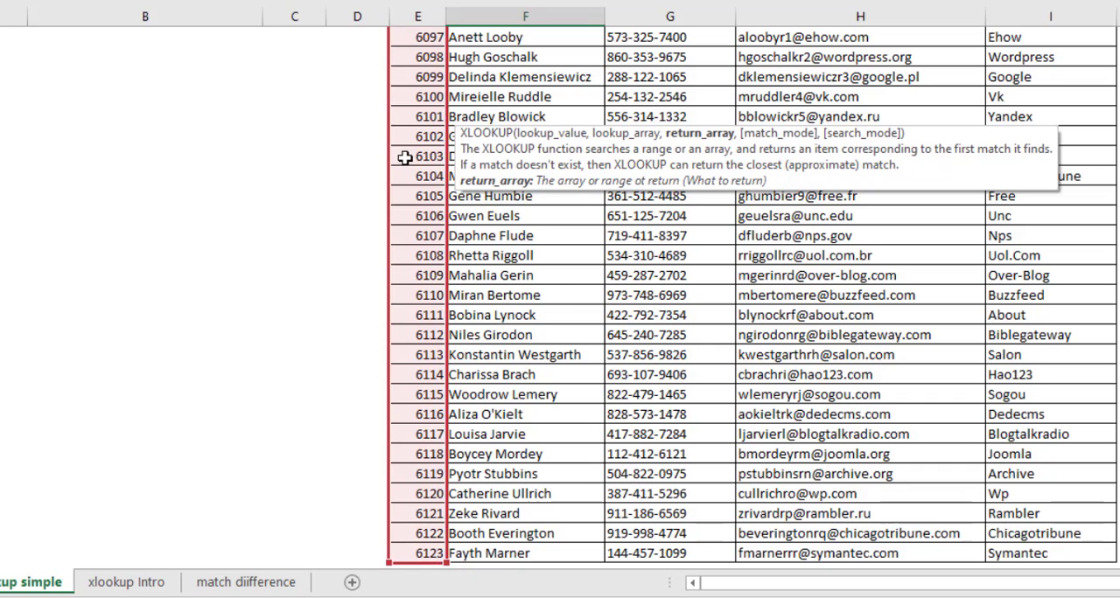
# Complete the F3 formula with the name column F6:F1005 as return array
pyautogui.press('Up')
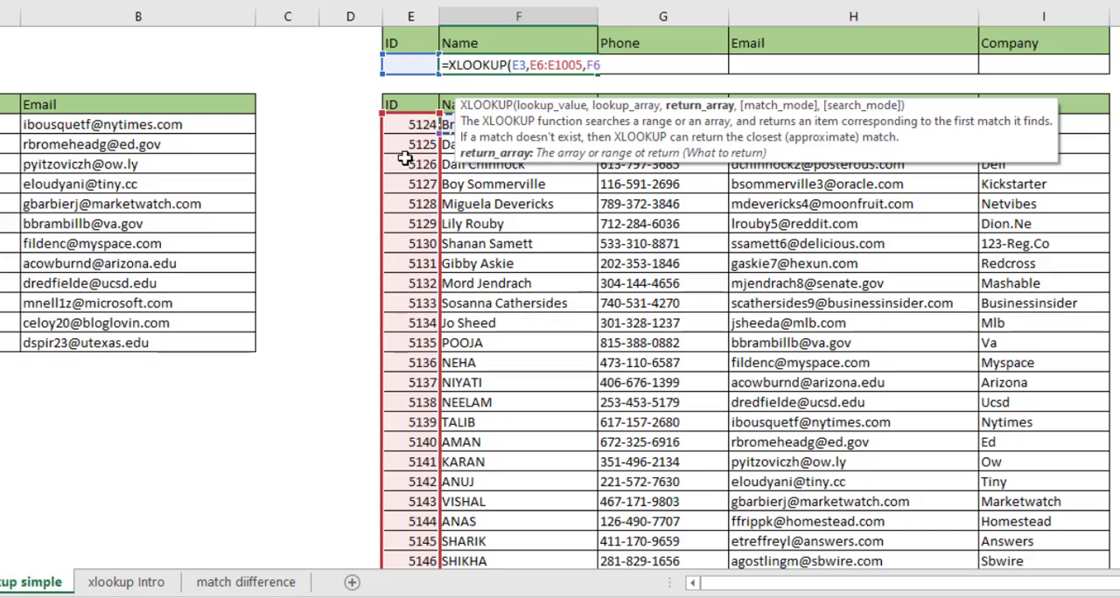
pyautogui.hotkey('ctrl', 'shift', 'Down')
pyautogui.write(')')
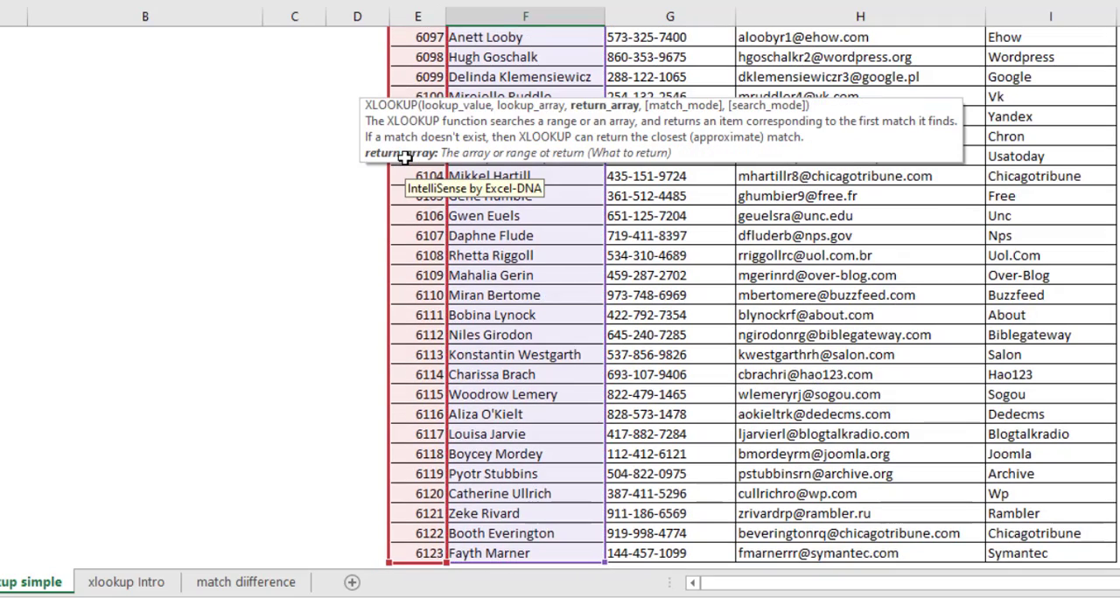
pyautogui.press('Return')
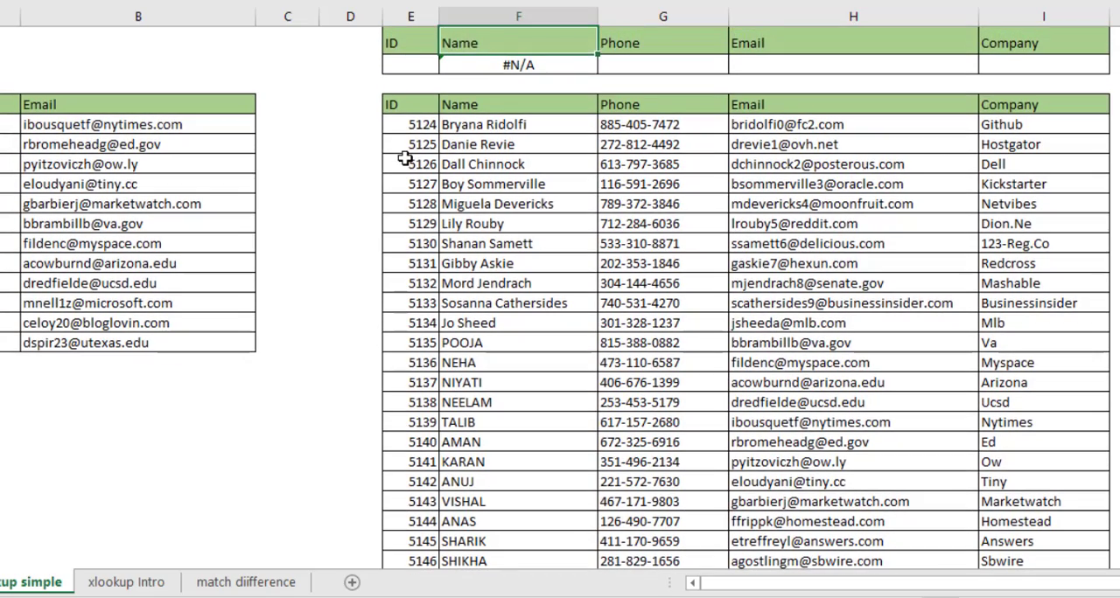
# Enter the ID of the data table's tenth record as the lookup value in E3
pyautogui.press('Left')
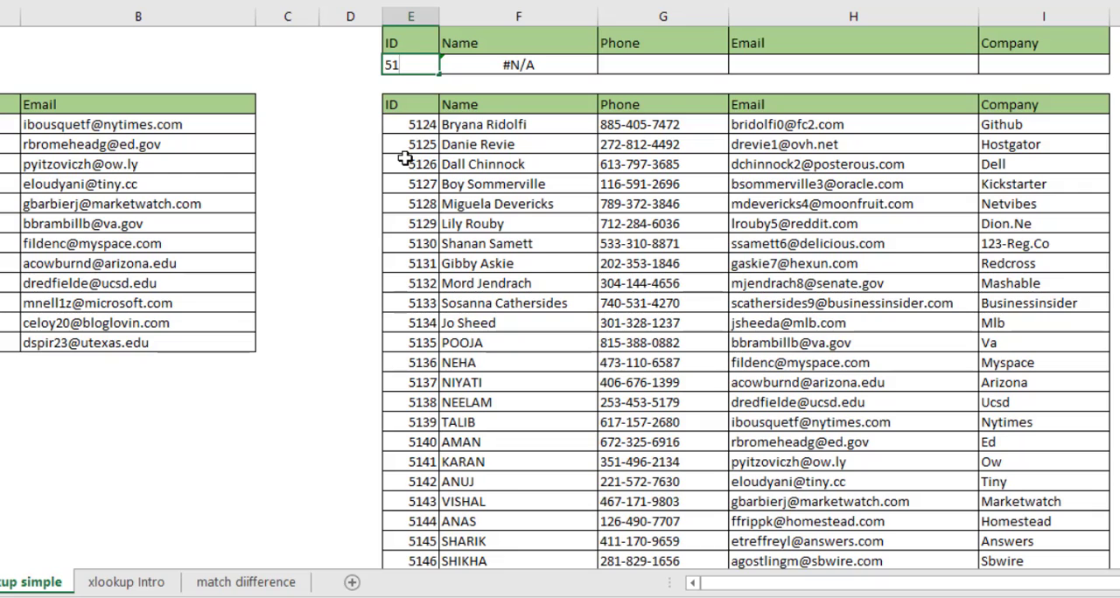
pyautogui.write('33')
pyautogui.hotkey('ctrl', 'Return')
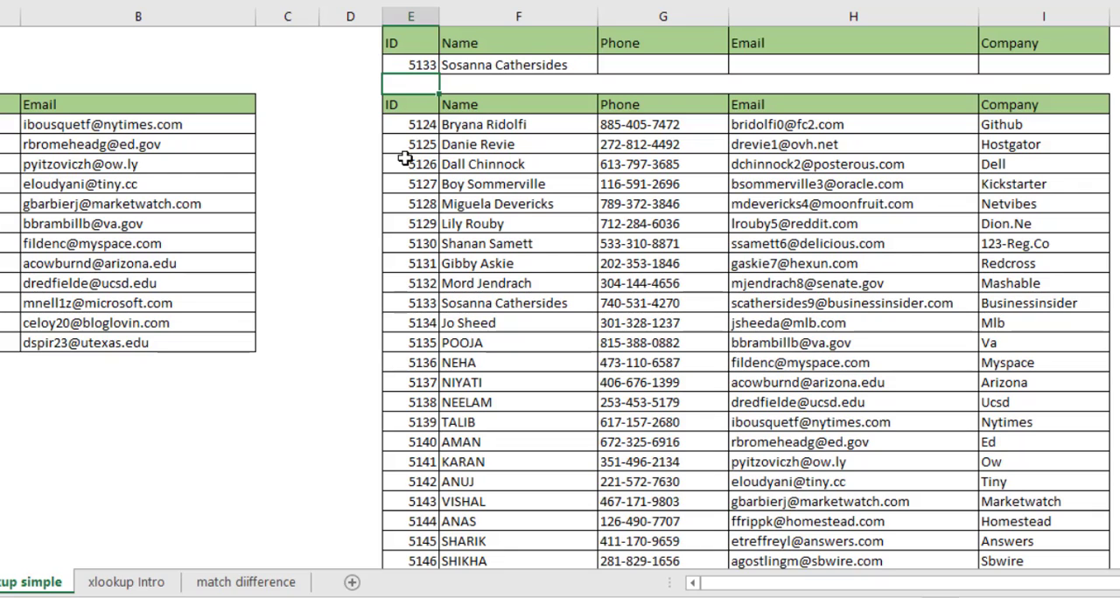
pyautogui.press('Right')
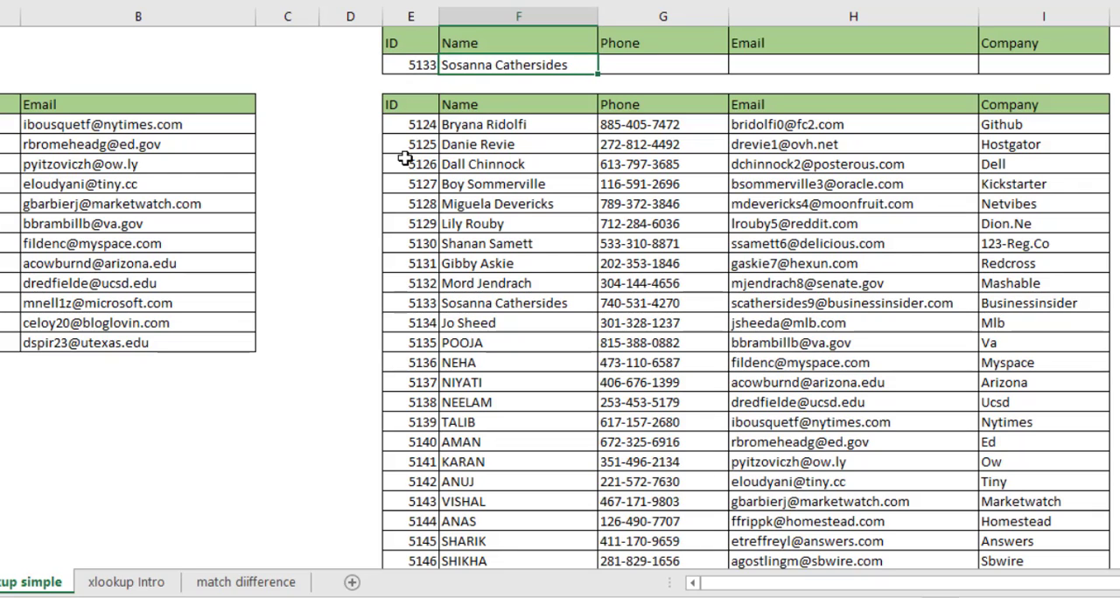
pyautogui.press('Right')
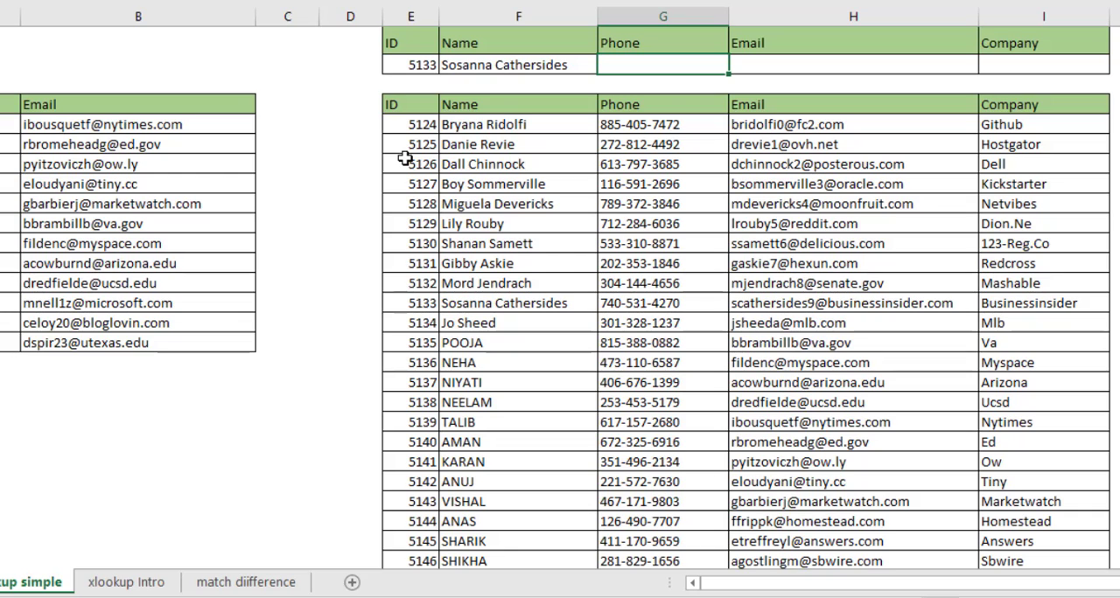
# Make the lookup array of the F3 formula absolute as $E$6:$E$1005
pyautogui.press('Left')
pyautogui.press('F2')
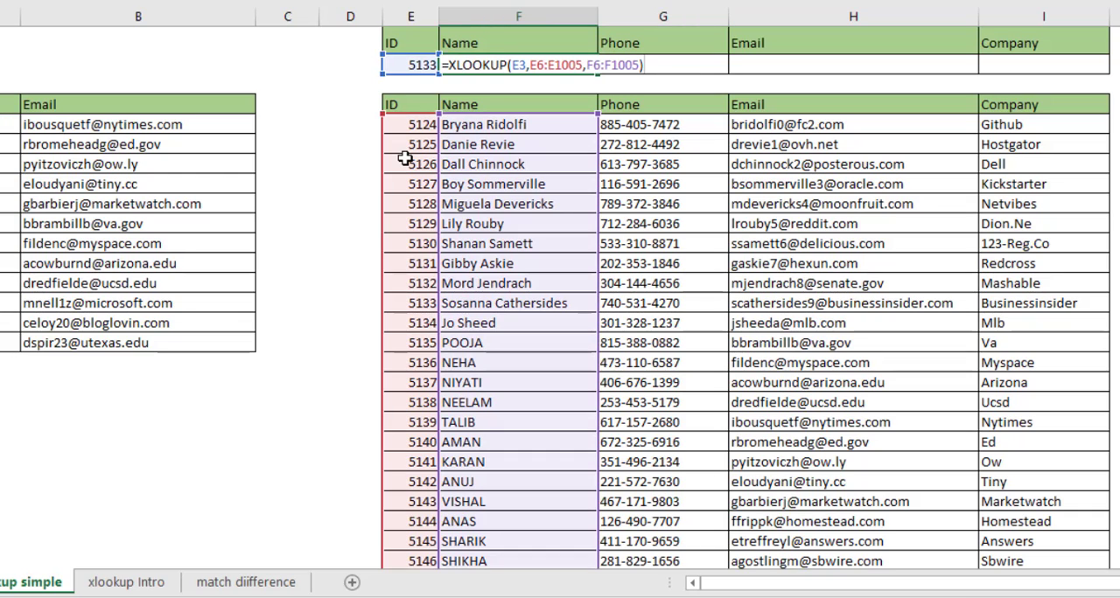
pyautogui.press('Left')
pyautogui.press('Left')
pyautogui.press('Left')
pyautogui.press('Left')
pyautogui.press('Left')
pyautogui.press('Left')
pyautogui.press('Left')
pyautogui.press('Left')
pyautogui.press('Left')
pyautogui.press('Left')
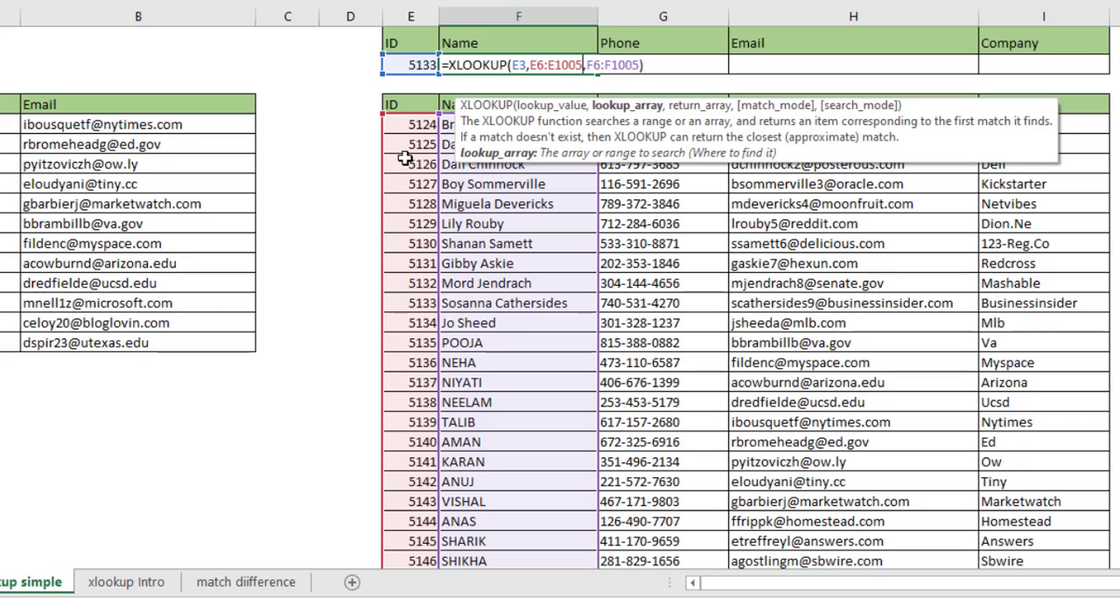
pyautogui.hotkey('shift', 'Left')
pyautogui.hotkey('shift', 'Left')
pyautogui.hotkey('shift', 'Left')
pyautogui.hotkey('shift', 'Left')
pyautogui.hotkey('shift', 'Left')
pyautogui.hotkey('shift', 'Left')
pyautogui.hotkey('shift', 'Left')
pyautogui.hotkey('shift', 'Left')
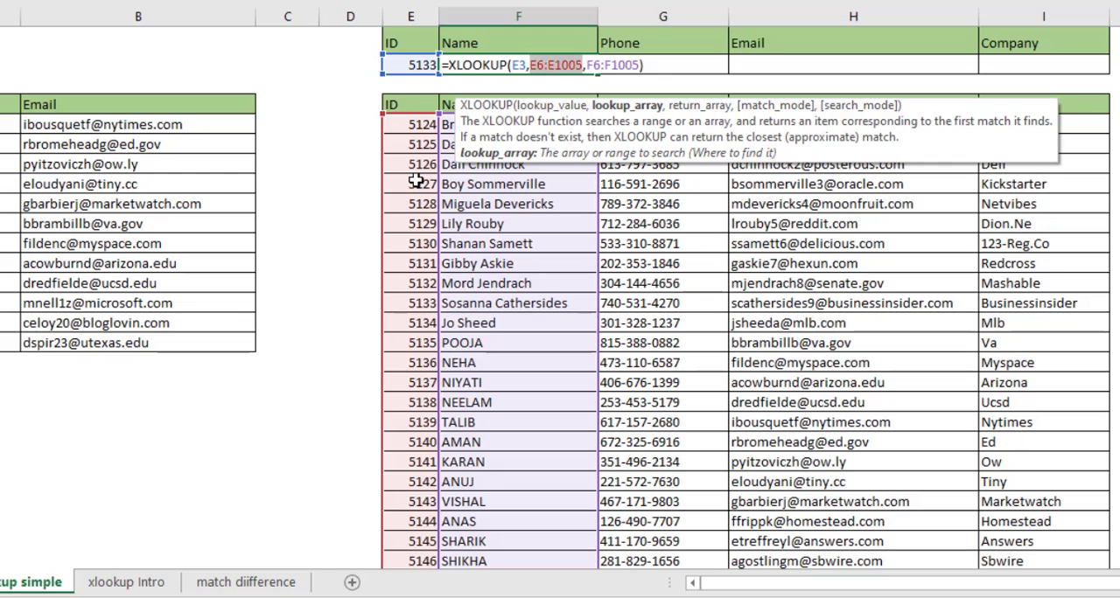
pyautogui.press('F4')
pyautogui.click(551, 65)
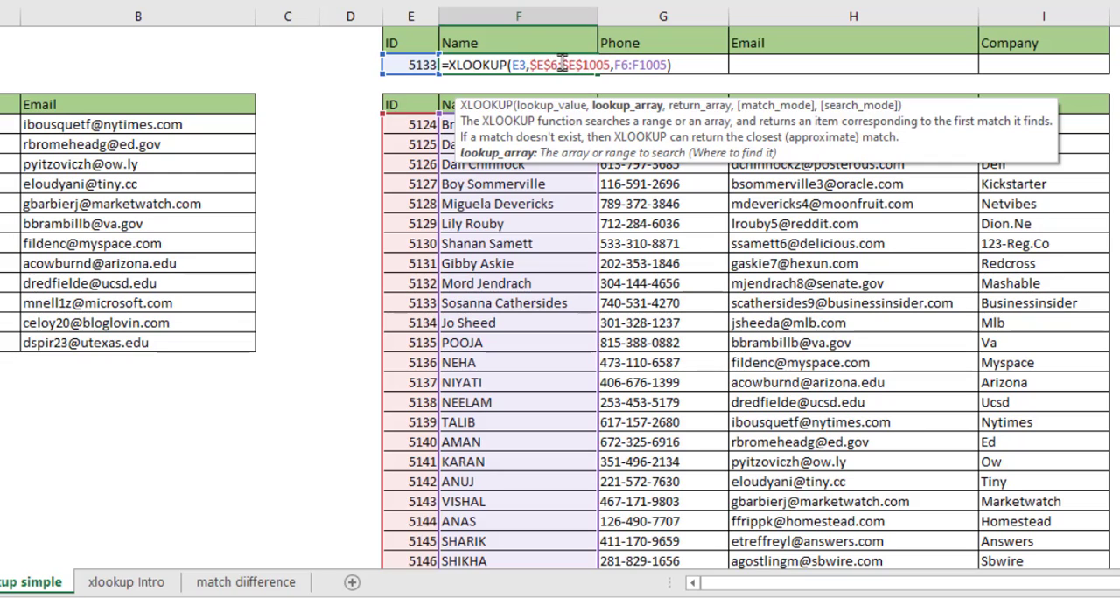
# Make the lookup value of the F3 formula absolute as $E$3 and fill the formula across to I3
pyautogui.click(522, 65)
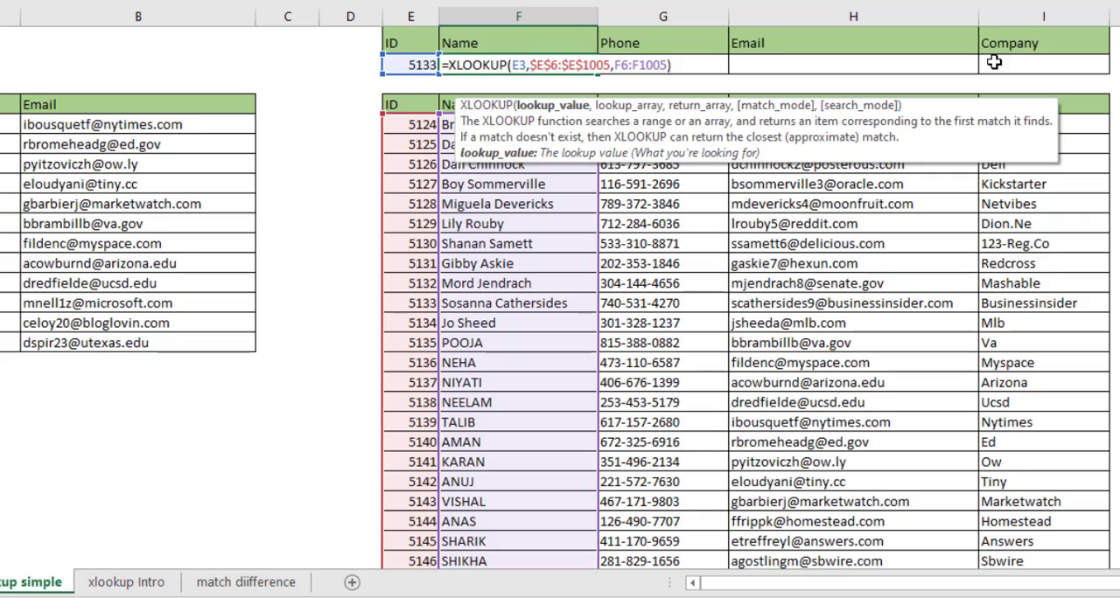
pyautogui.press('F4')
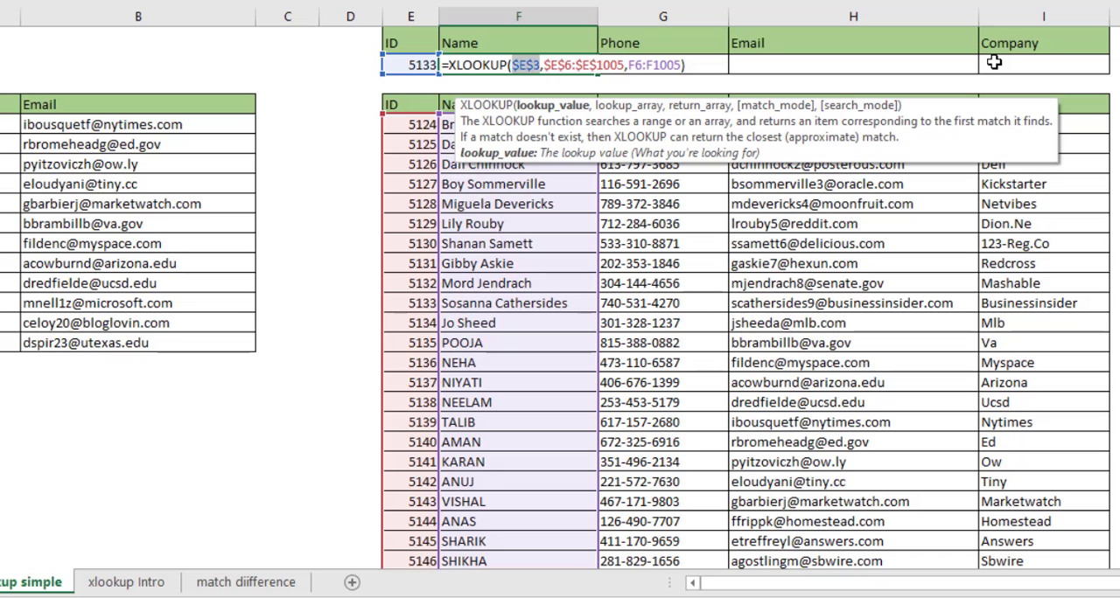
pyautogui.click(651, 65)
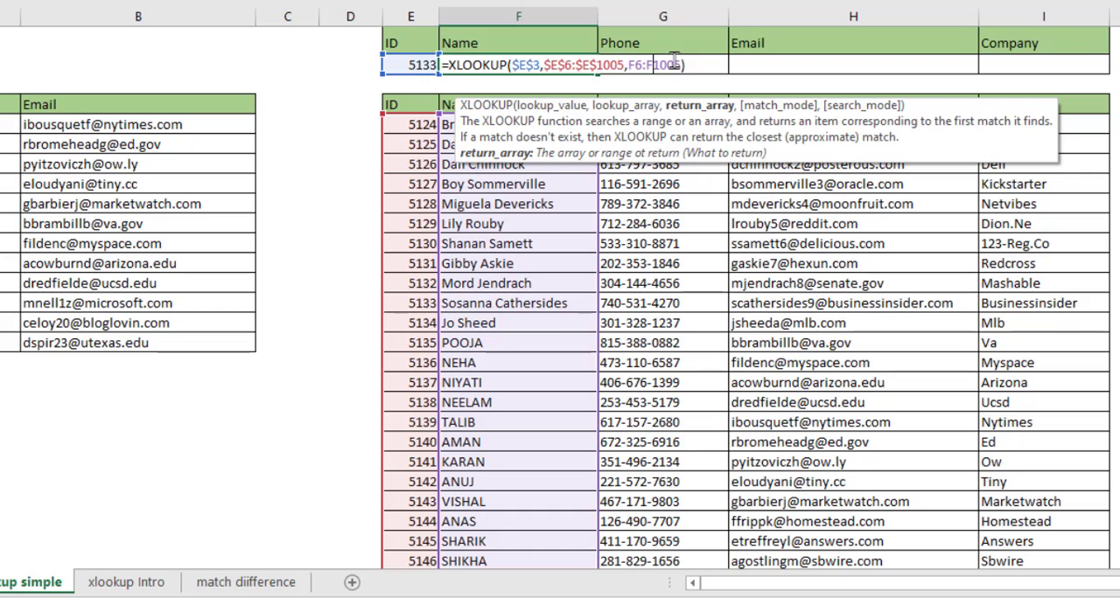
pyautogui.press('Return')
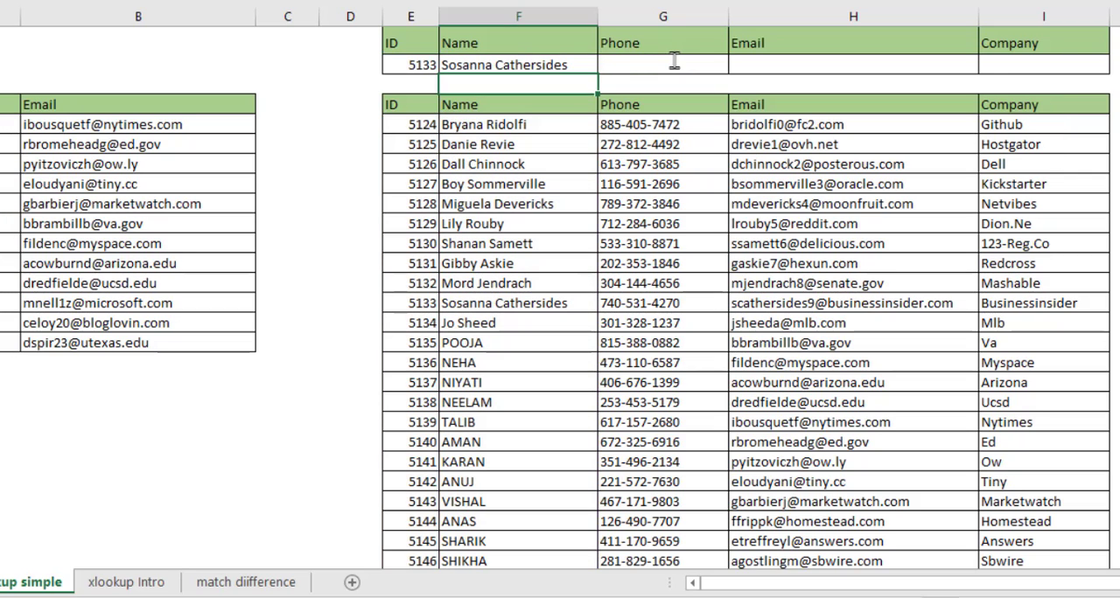
pyautogui.press('Up')
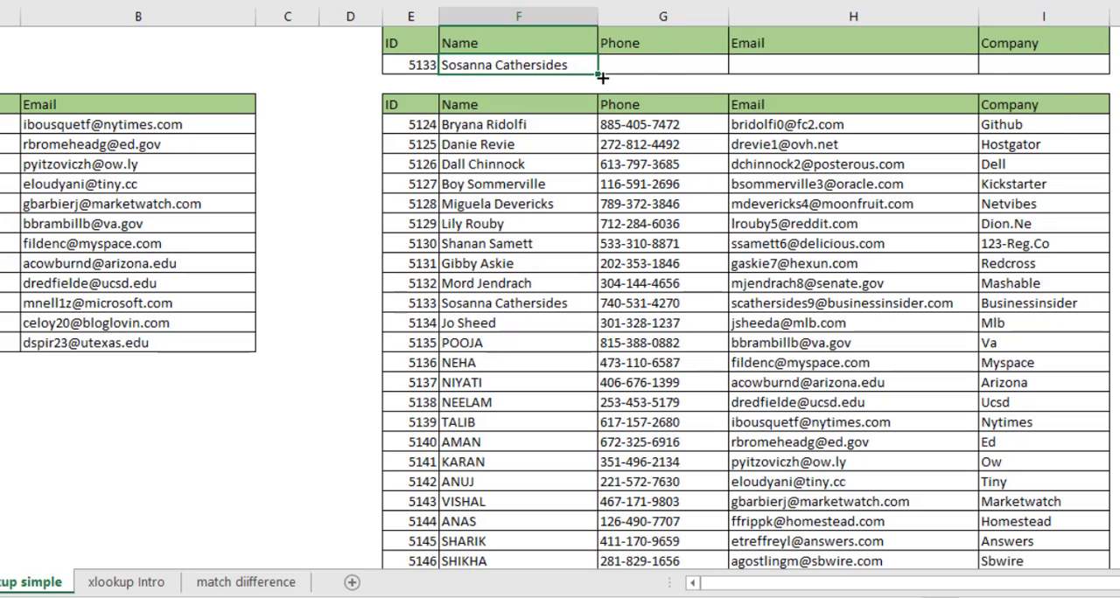
pyautogui.moveTo(599, 77); pyautogui.dragTo(1067, 75)
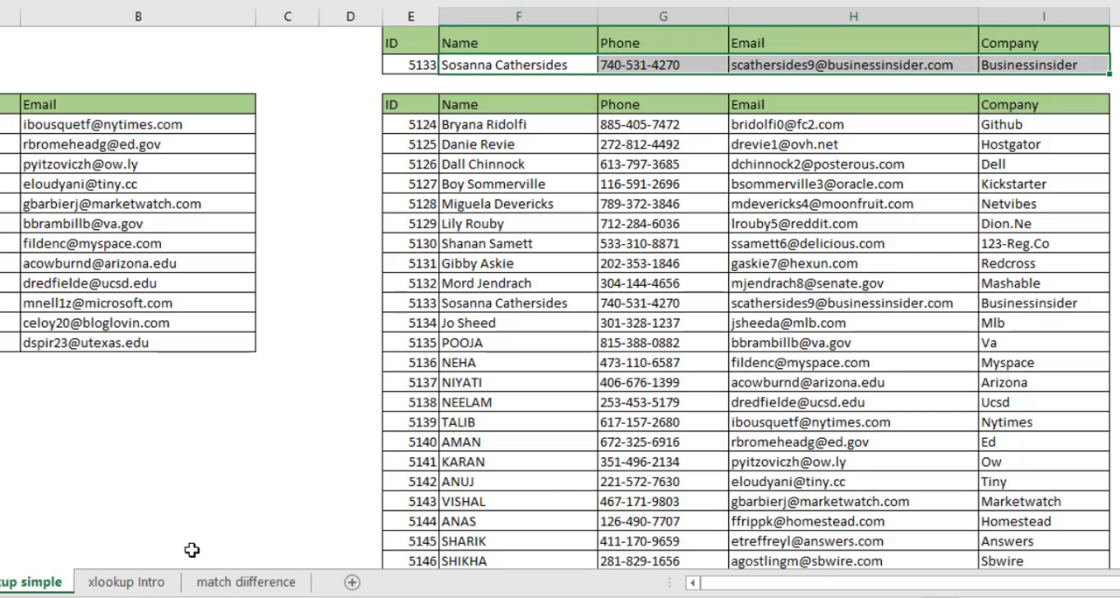
# Open the xlookup Intro sheet and go to the empty ID and Company cells below the XLOOKUP syntax box
pyautogui.click(116, 585)
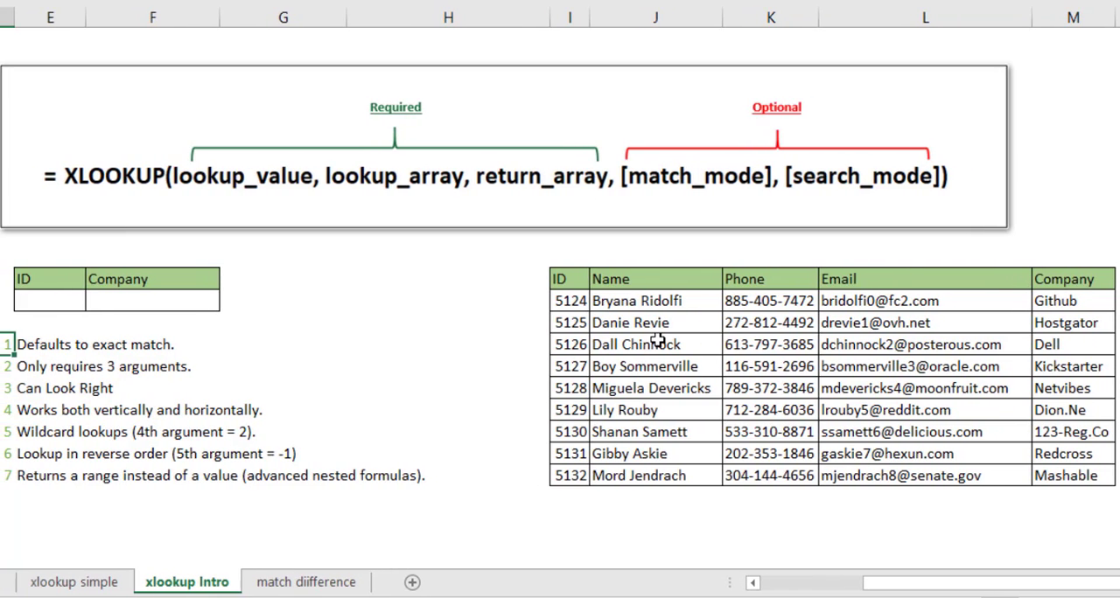
pyautogui.press('Up')
pyautogui.press('Up')
pyautogui.press('Right')
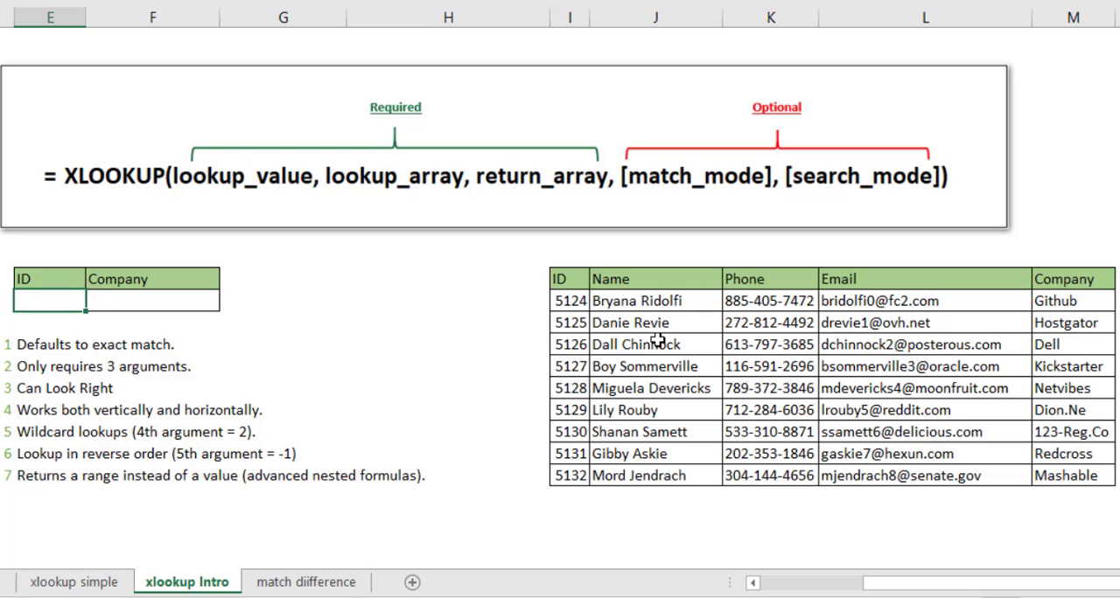
pyautogui.press('Right')
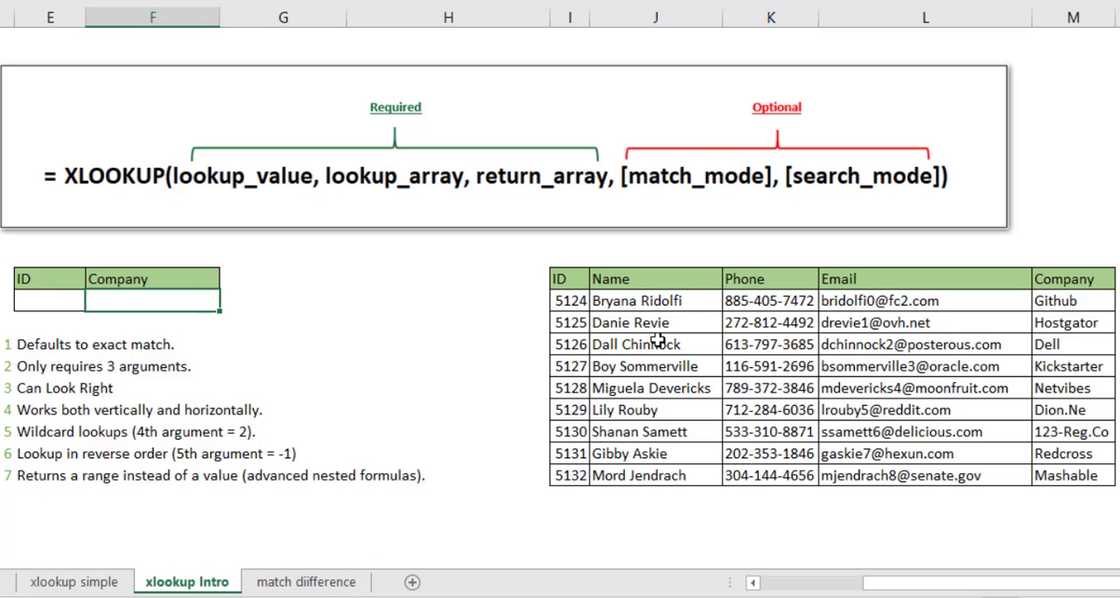
pyautogui.click(34, 302)
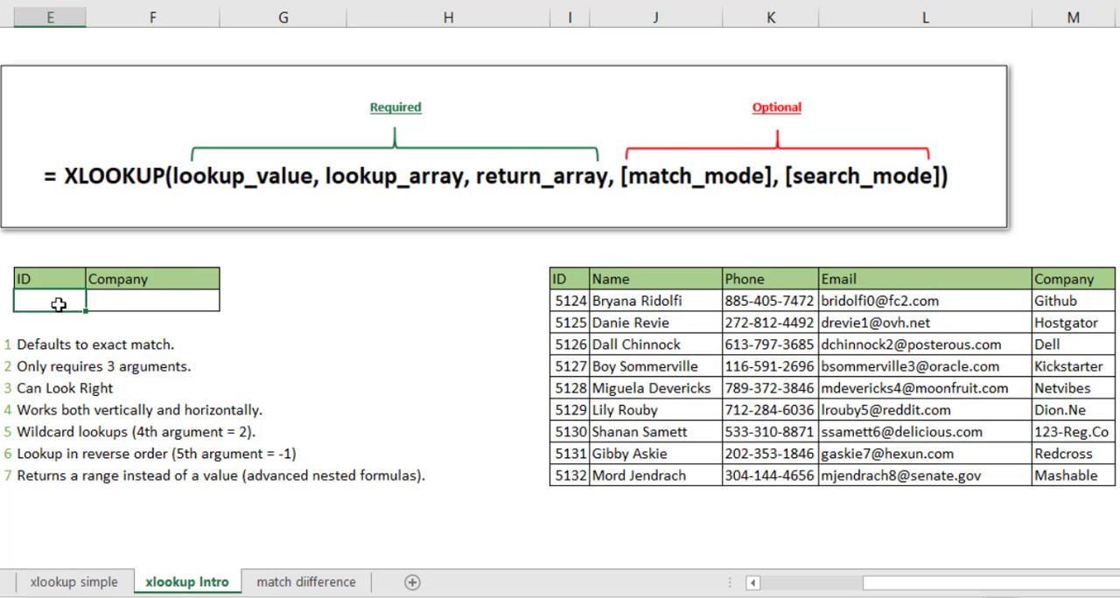
pyautogui.click(140, 301)
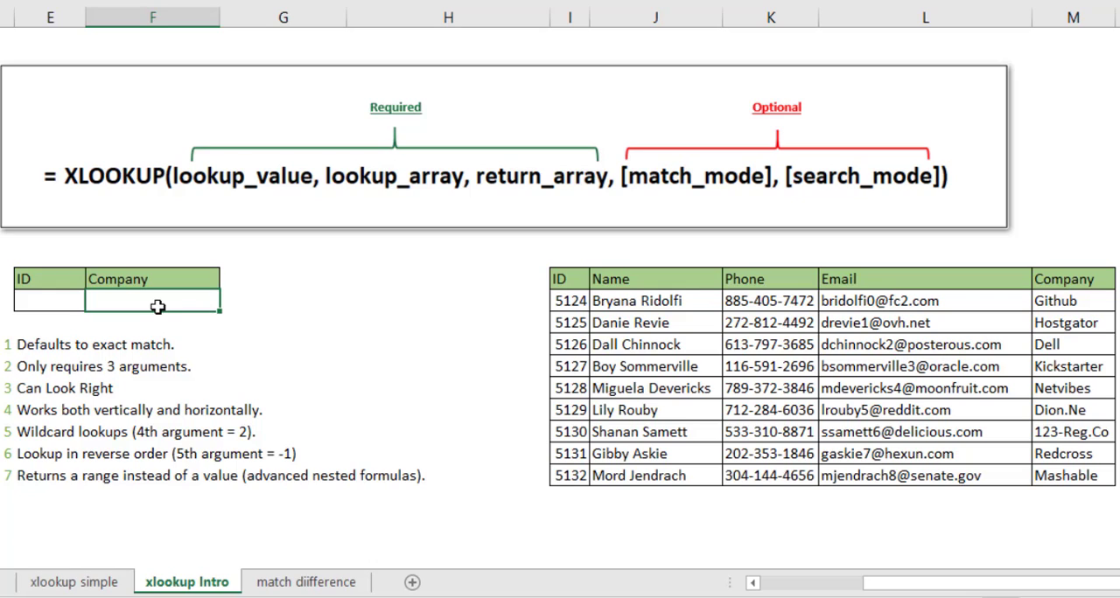
pyautogui.click(38, 305)
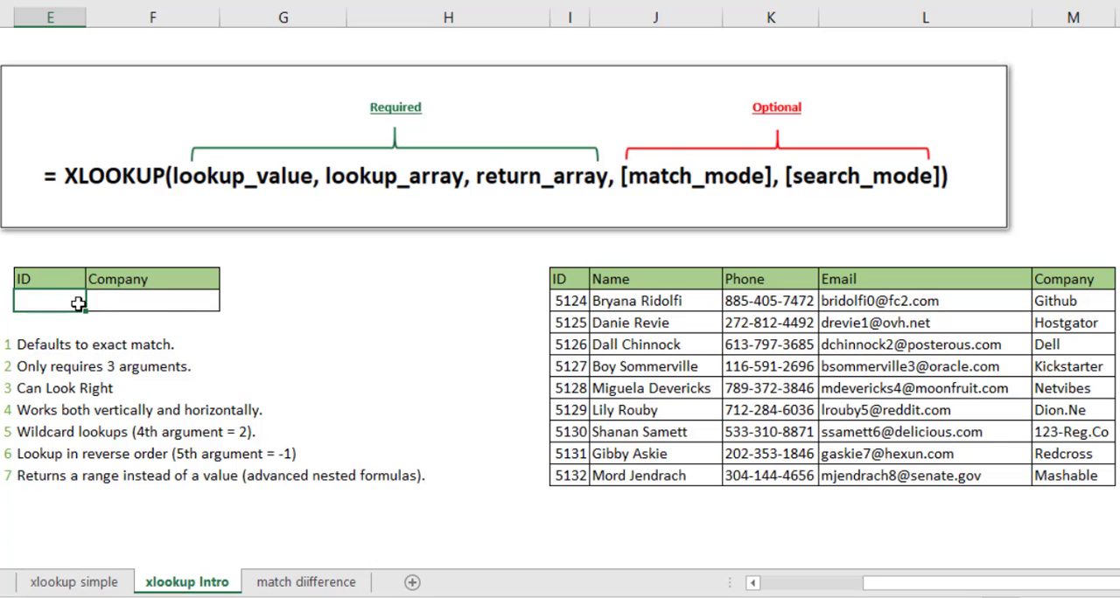
# Start an XLOOKUP formula in the empty Company cell F15 with the ID cell E15 as lookup value
pyautogui.click(159, 306)
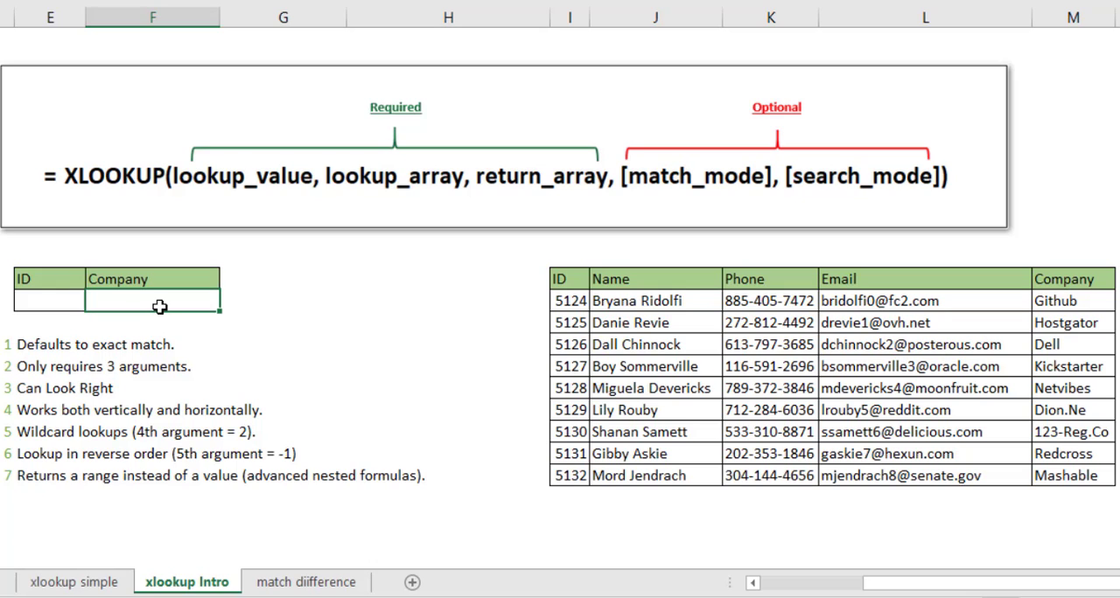
pyautogui.write('=xlo')
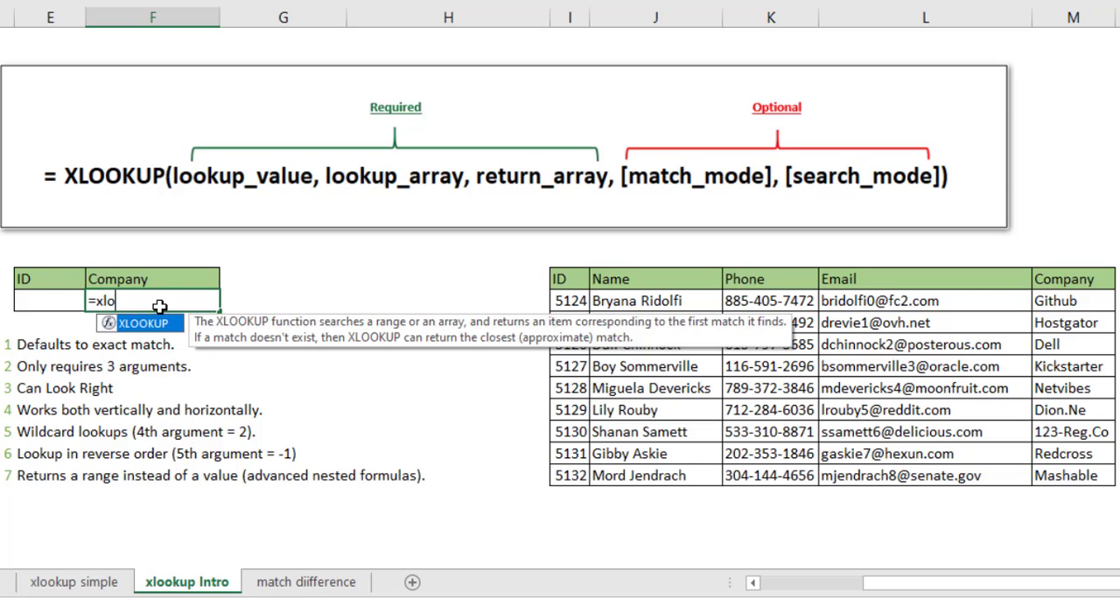
pyautogui.press('Tab')
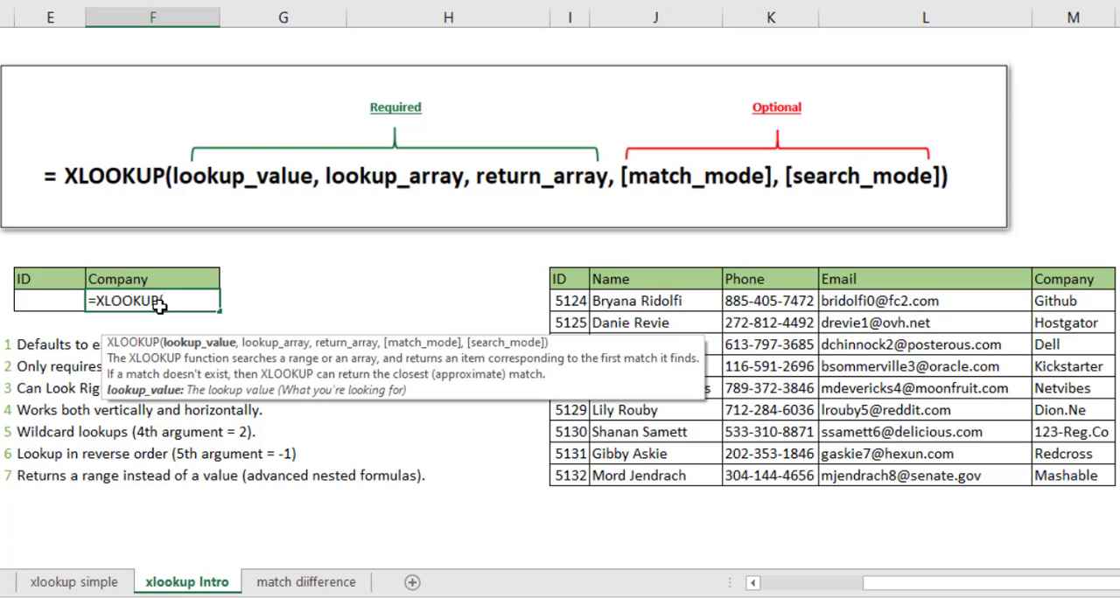
pyautogui.click(58, 300)
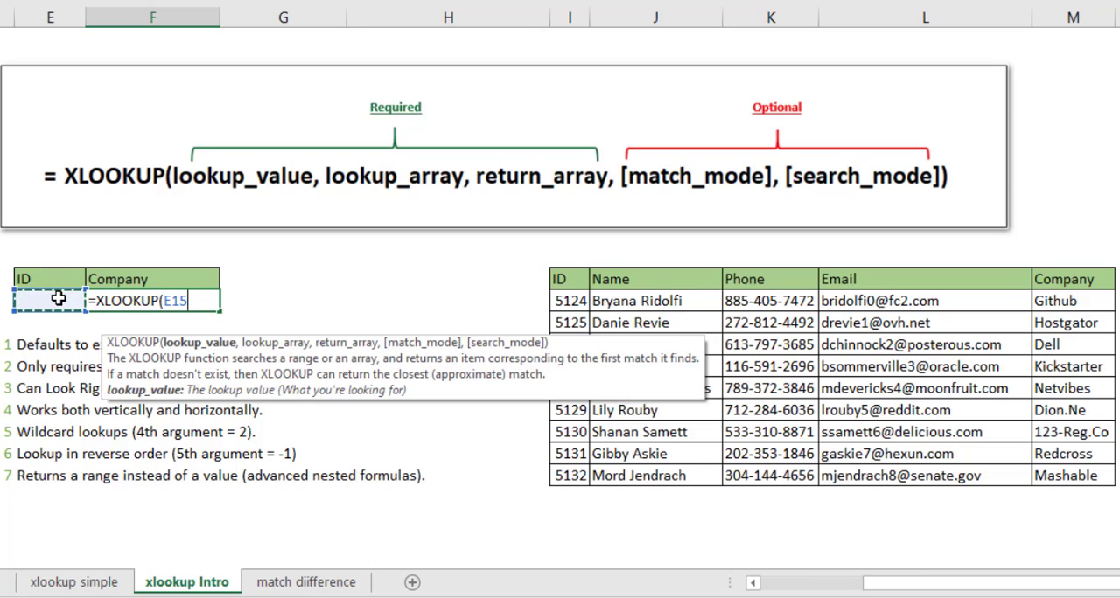
pyautogui.write(',')
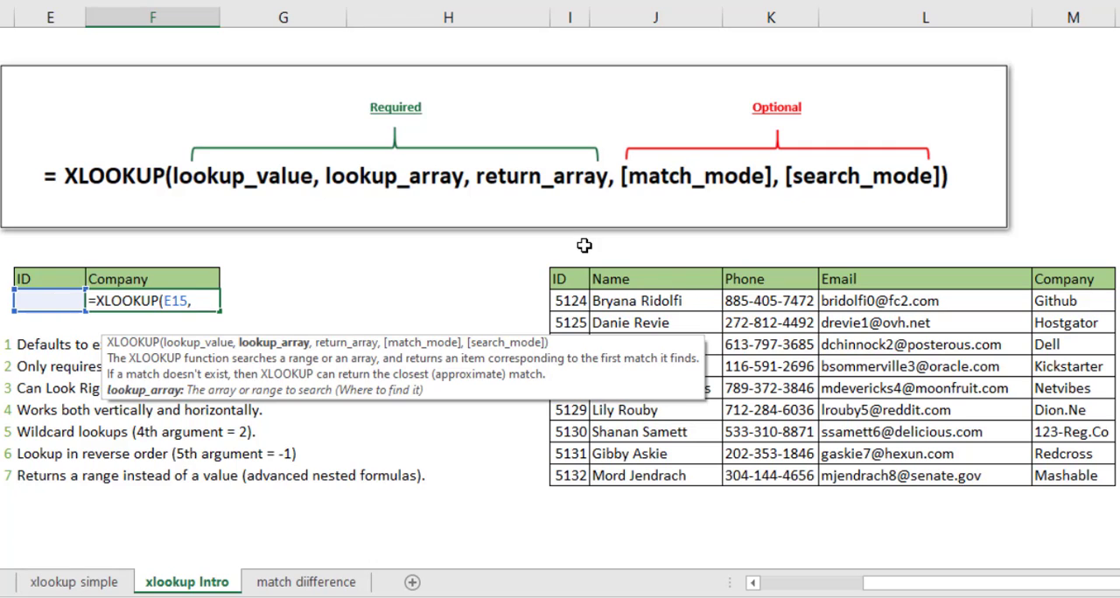
# Add the names J15:J23 as lookup array and the phones K15:K23 as return array, continuing to the match_mode argument
pyautogui.moveTo(661, 301); pyautogui.dragTo(667, 478)
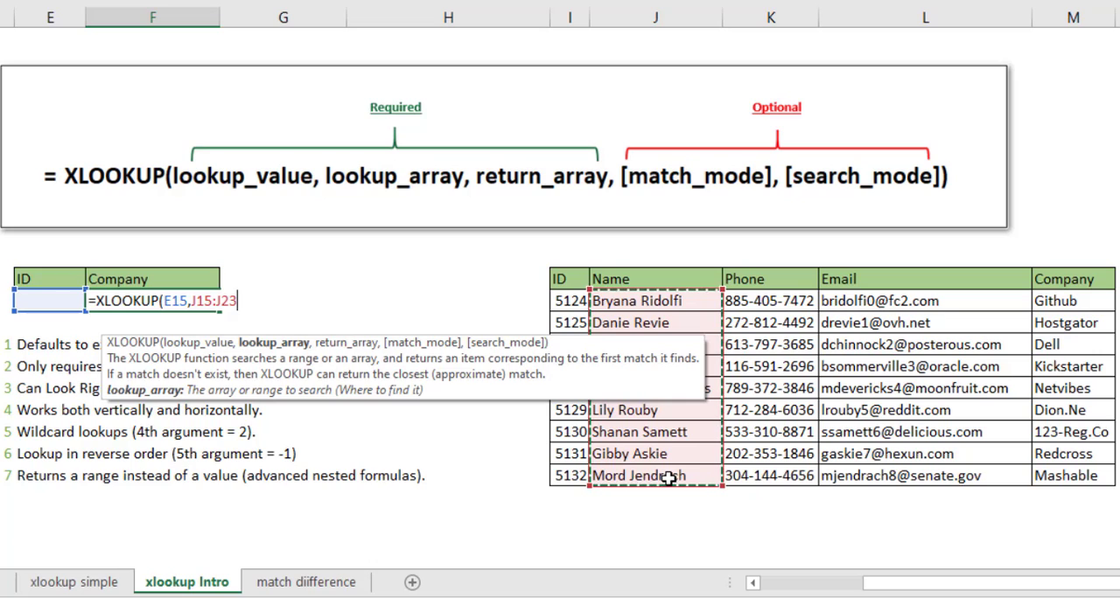
pyautogui.write(',')
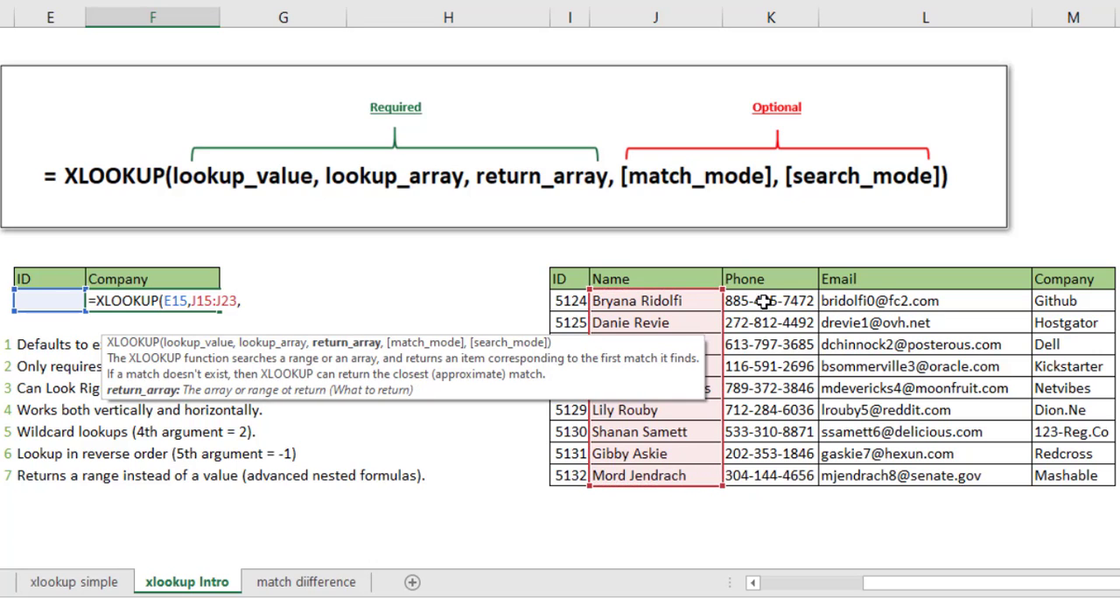
pyautogui.moveTo(768, 301); pyautogui.dragTo(770, 473)
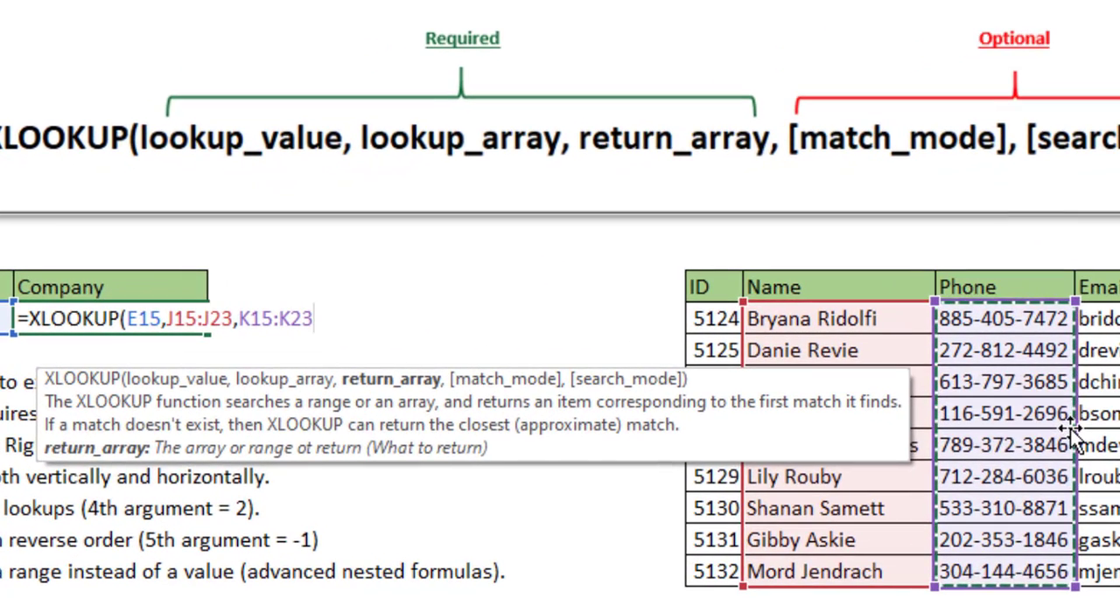
pyautogui.write(',')
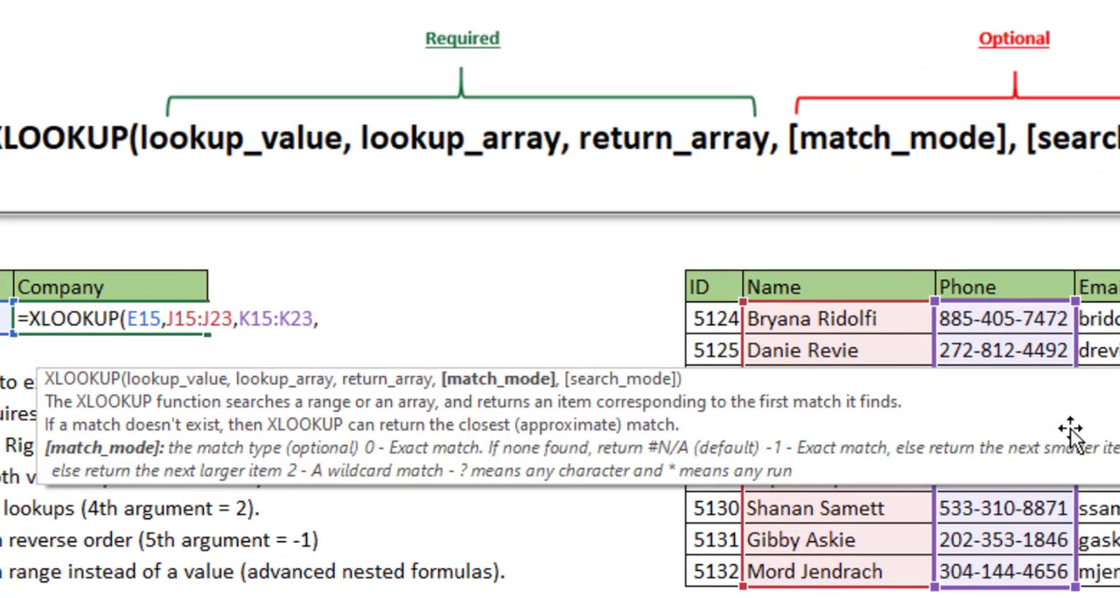